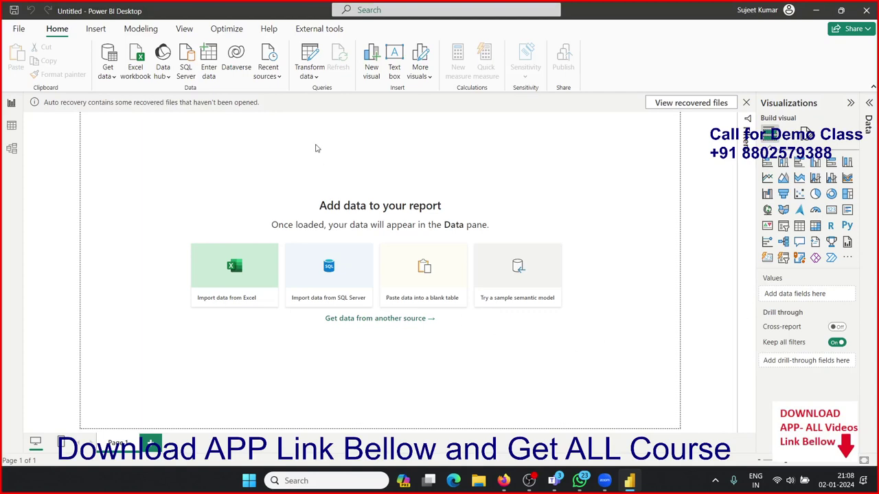
Import from Excel, choosing the Dashboard-Growth workbook after previewing its Data sheet.
click(227, 275)
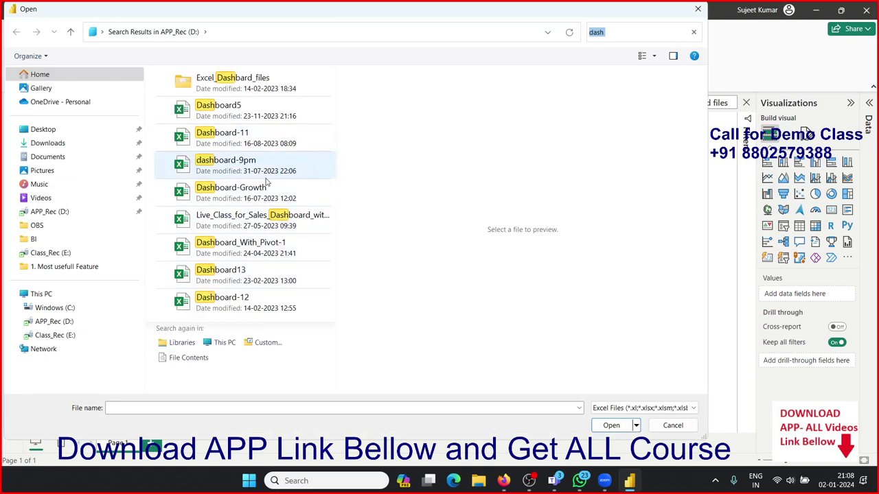
click(251, 168)
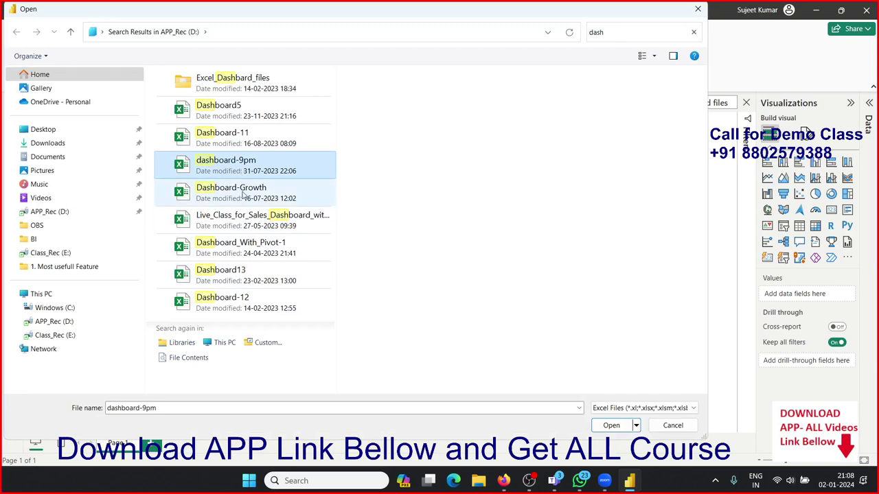
click(244, 194)
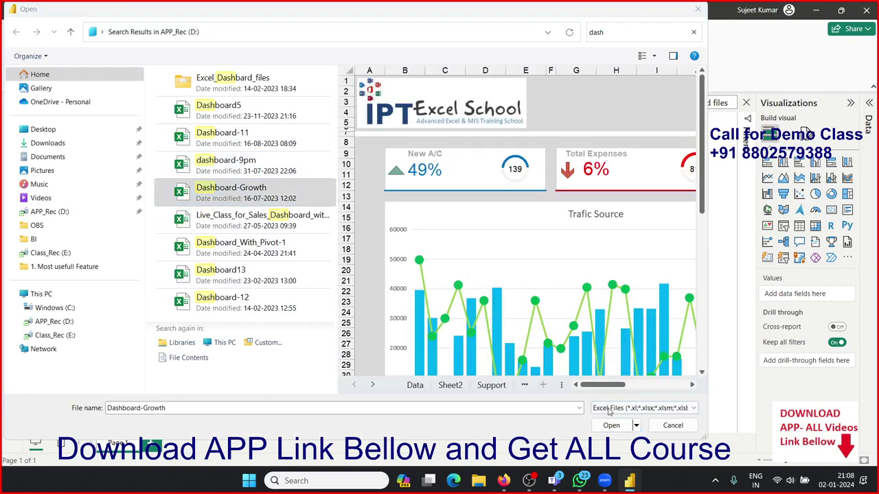
click(415, 385)
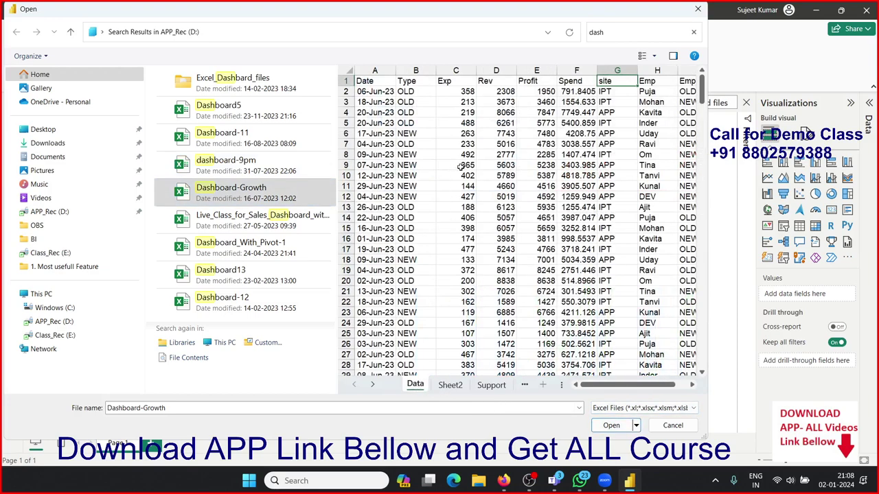
click(611, 426)
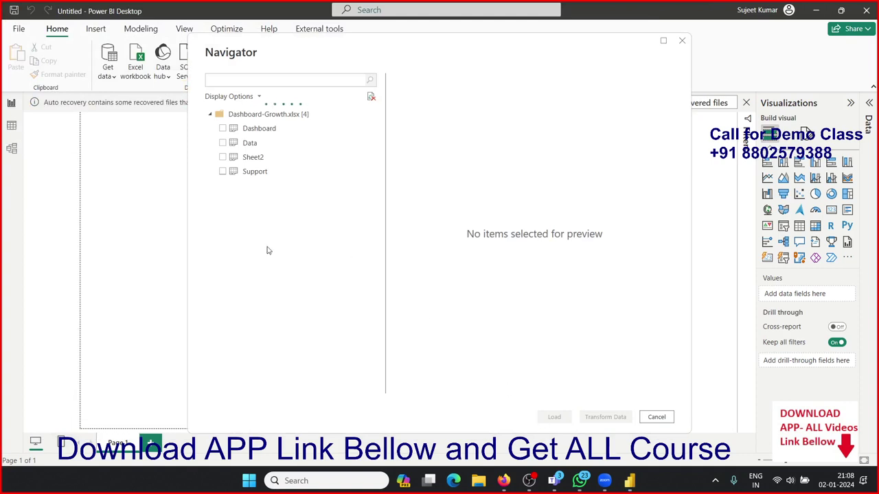
Tick the Data sheet in the Navigator and load it.
click(223, 142)
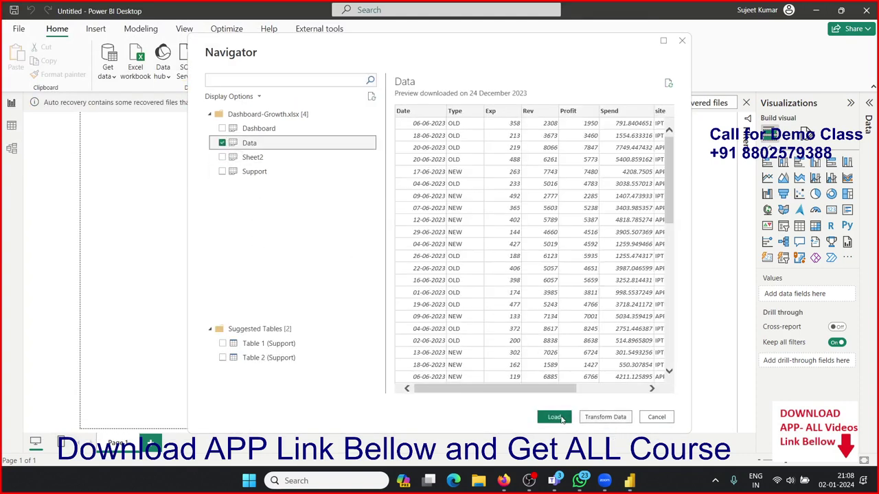
click(556, 417)
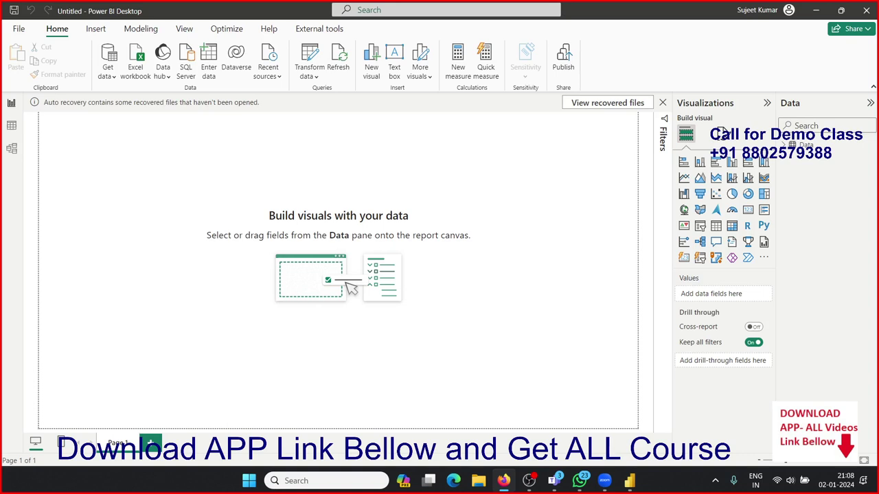
click(10, 127)
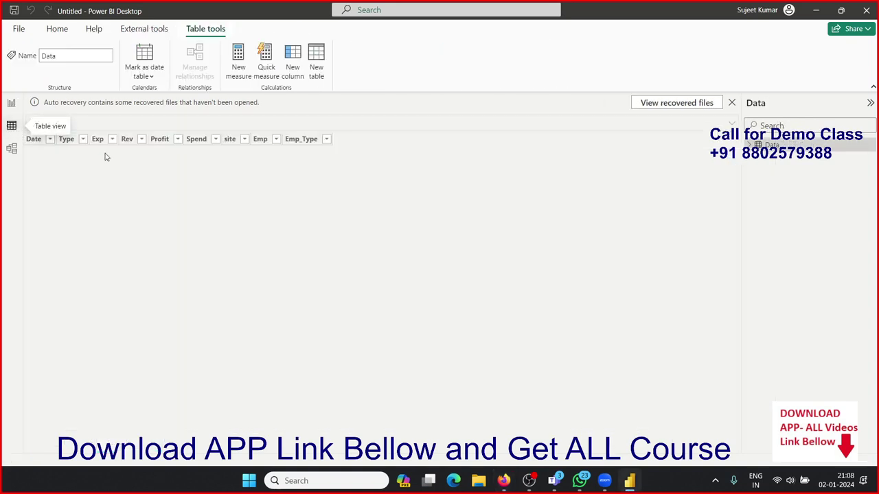
click(47, 140)
click(77, 140)
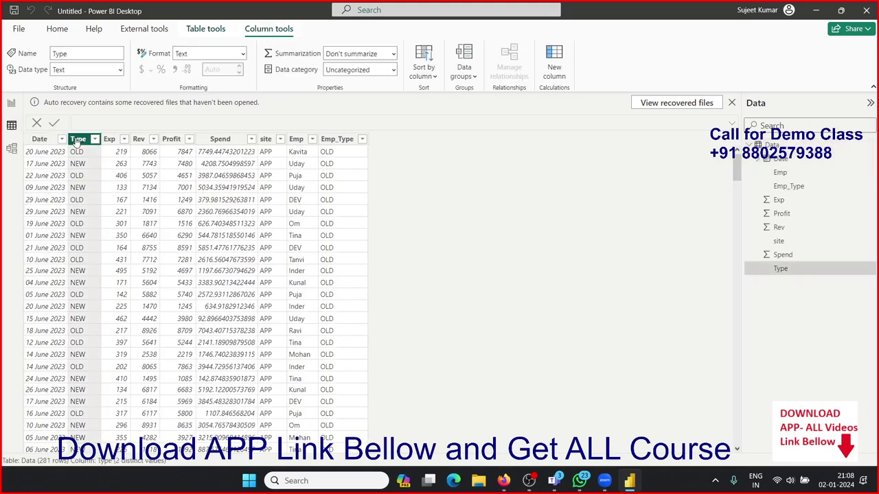
click(110, 139)
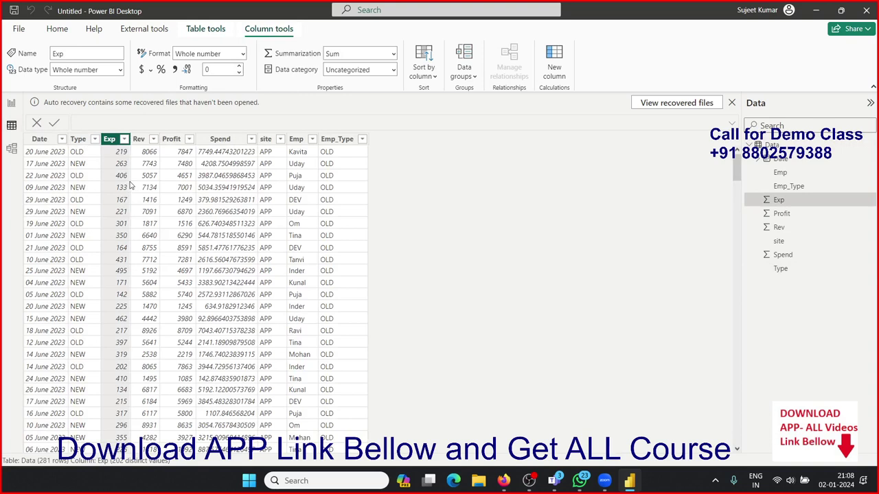
click(138, 139)
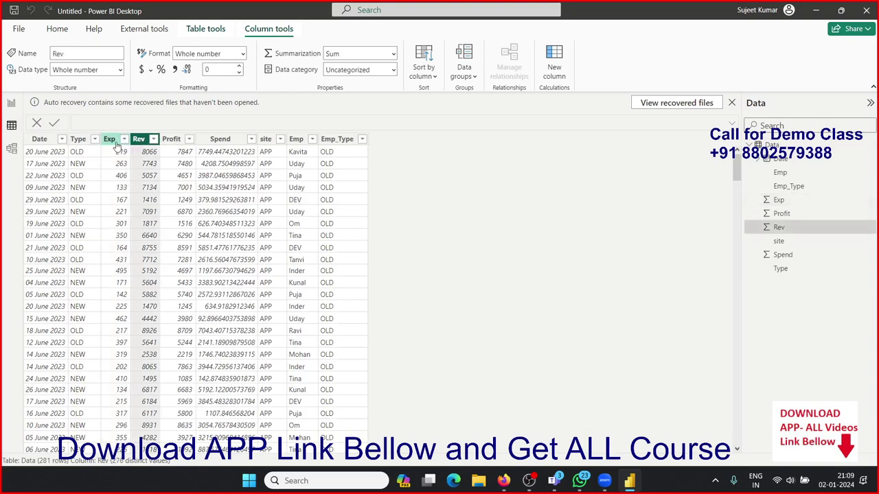
click(115, 142)
click(139, 141)
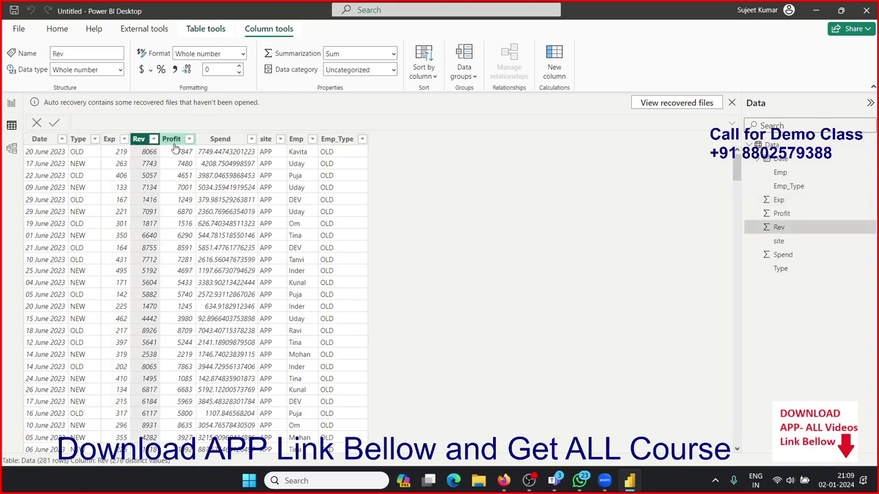
click(174, 144)
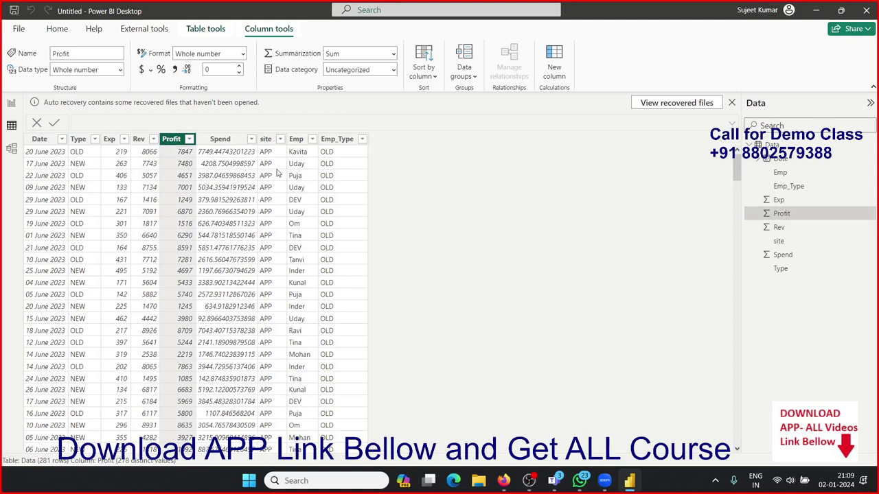
click(234, 139)
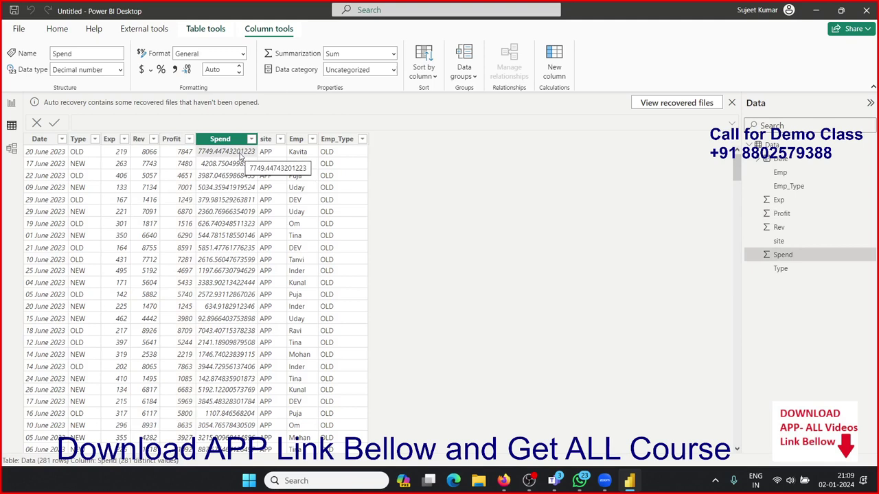
click(275, 155)
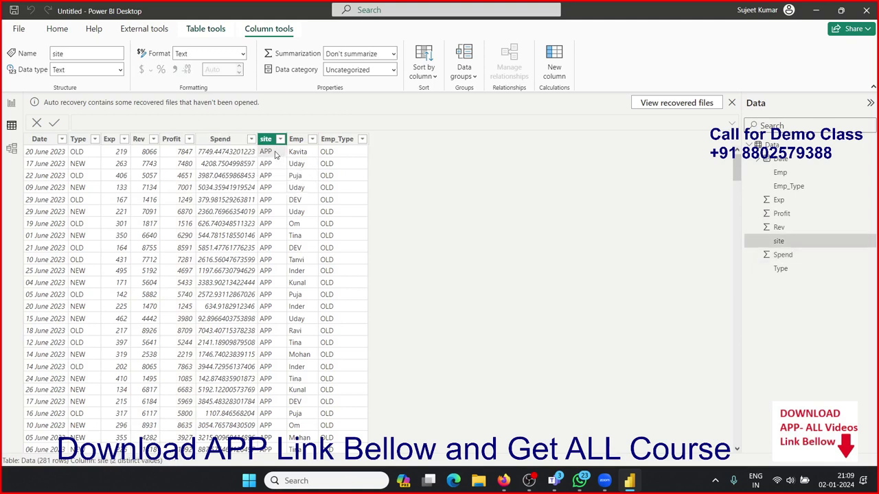
click(292, 150)
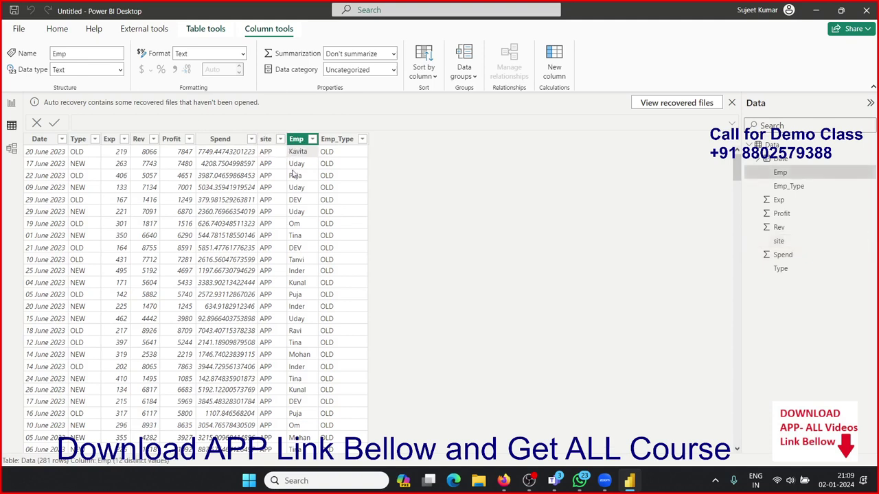
click(334, 155)
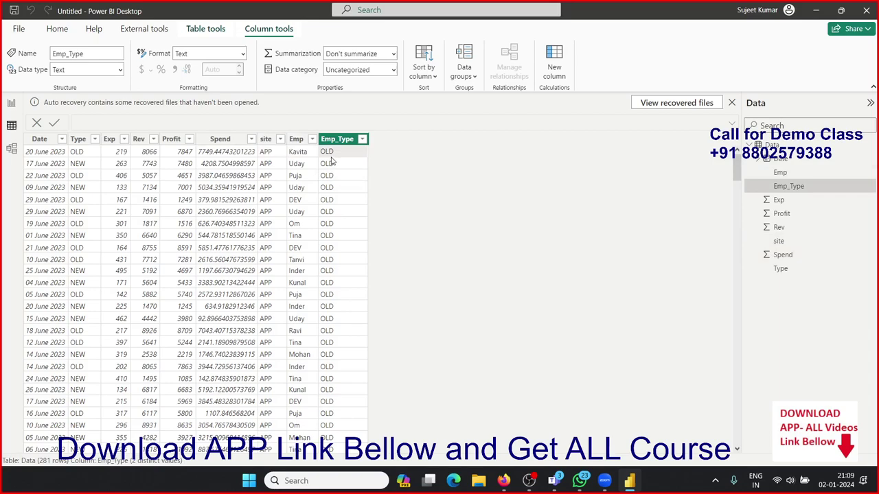
scroll(331, 163, down, 3)
scroll(331, 163, up, 3)
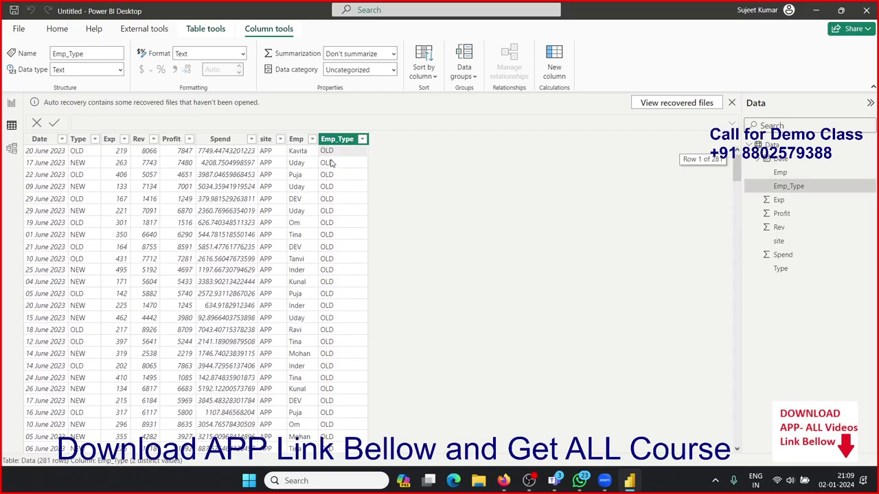
click(280, 139)
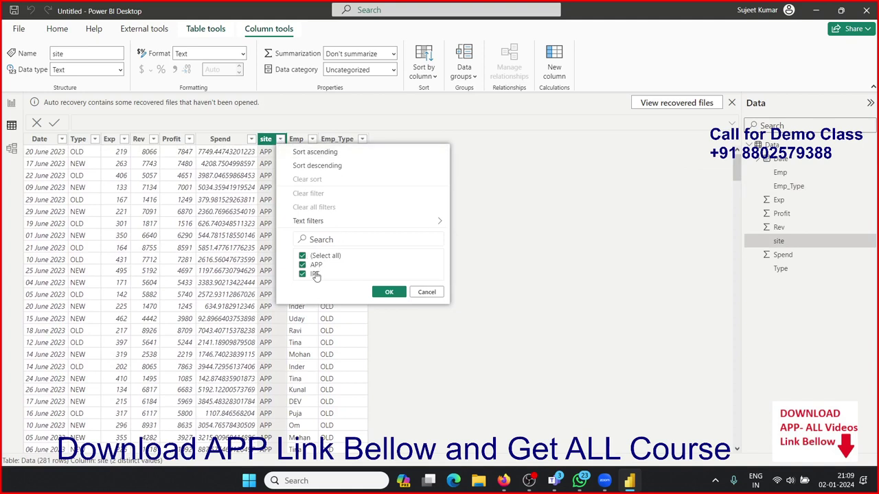
click(268, 192)
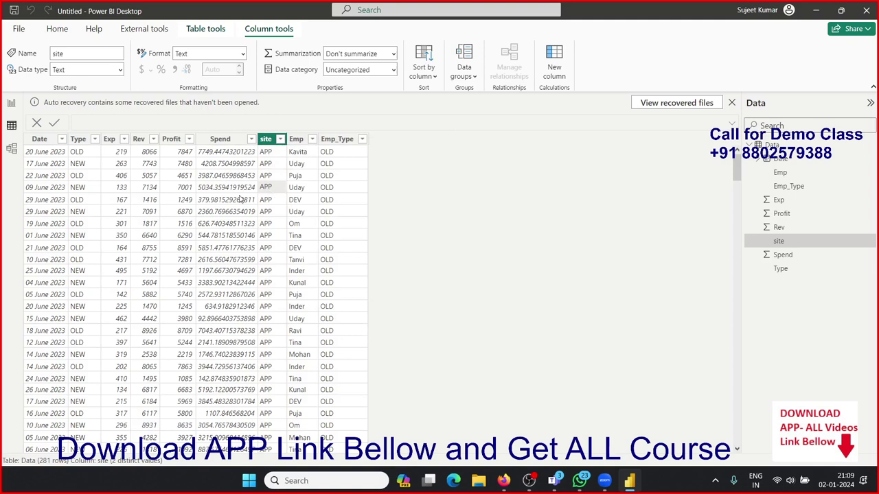
click(95, 139)
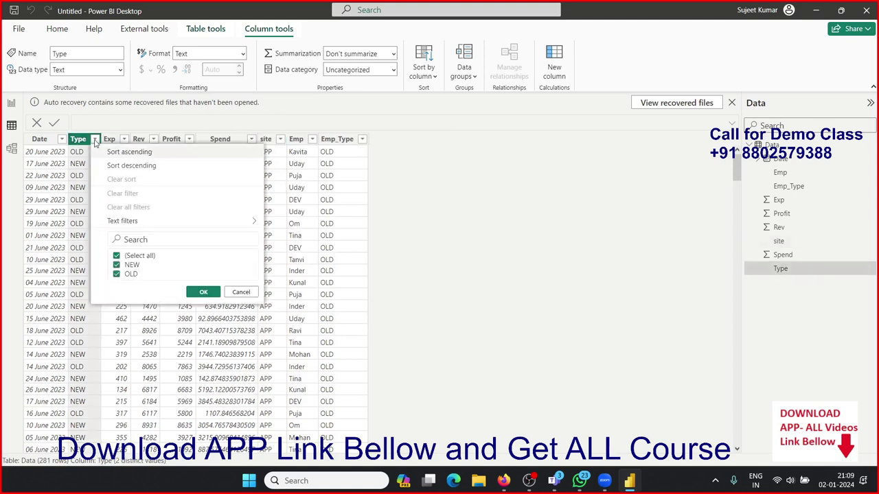
click(349, 254)
click(11, 103)
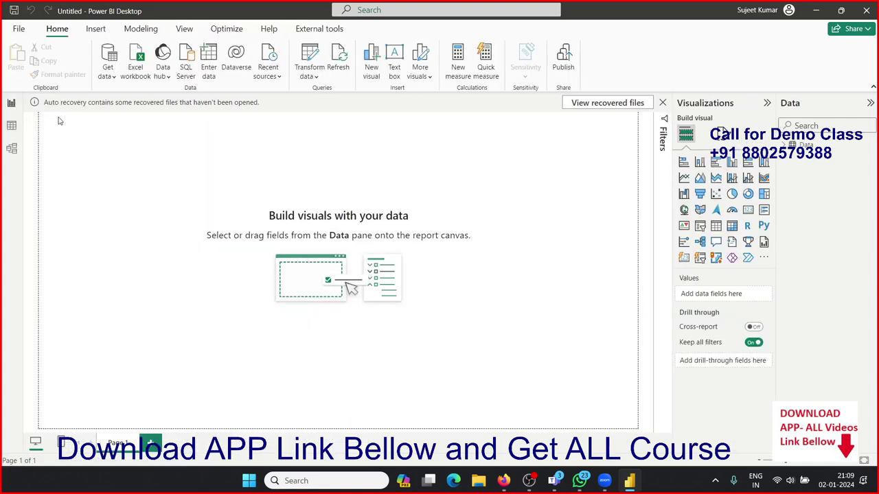
Dismiss the auto-recovery notice, removing recovered files, and expand the Data table's fields.
drag(59, 121, 165, 168)
click(663, 103)
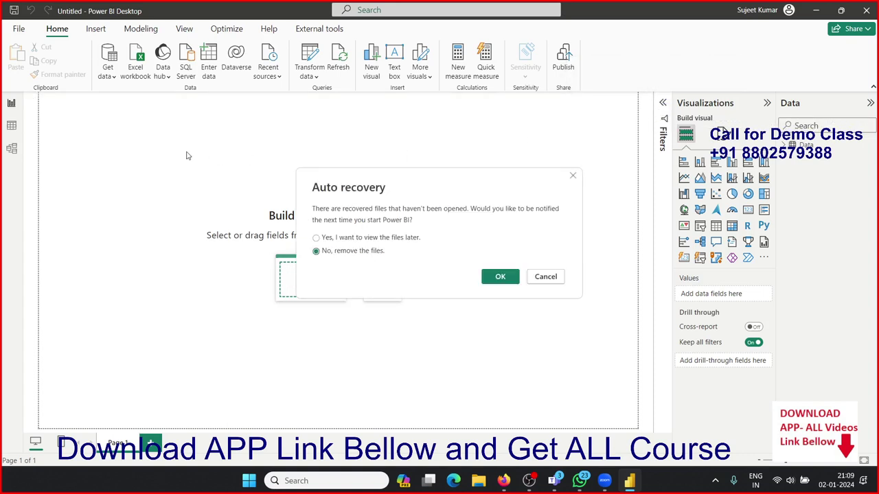
click(494, 279)
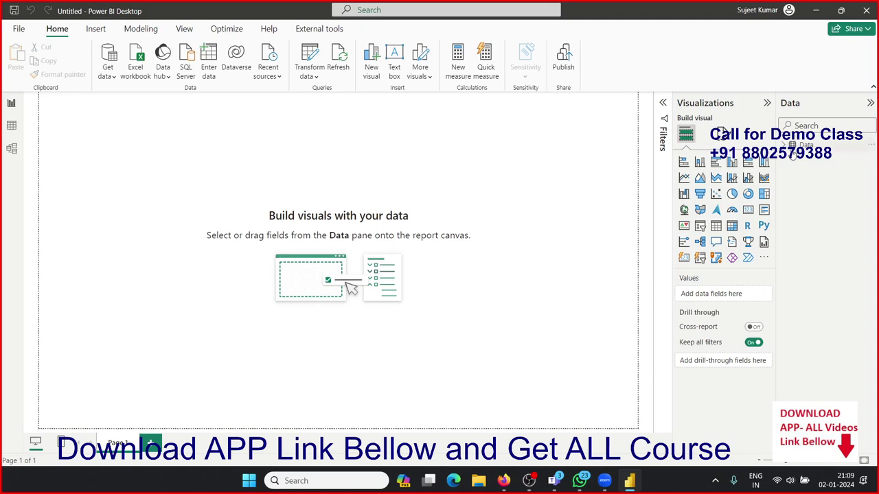
click(793, 146)
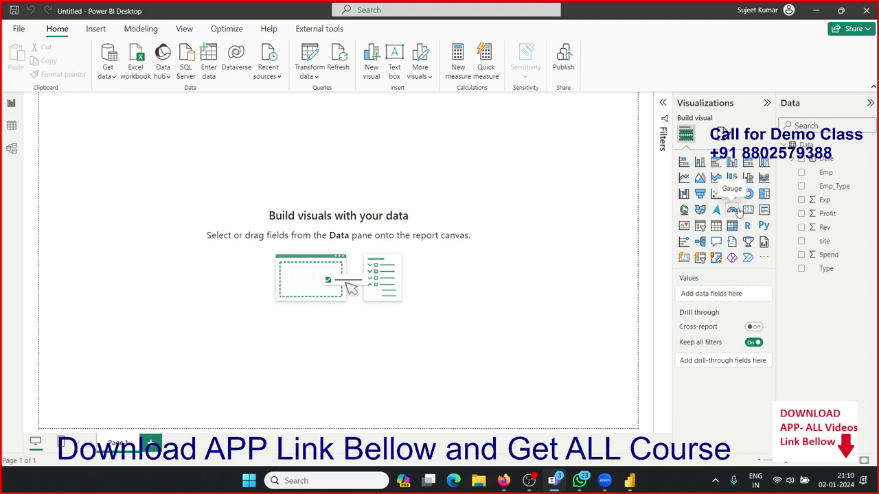
Open the Power BI visuals marketplace and browse the available visuals.
click(764, 260)
click(773, 267)
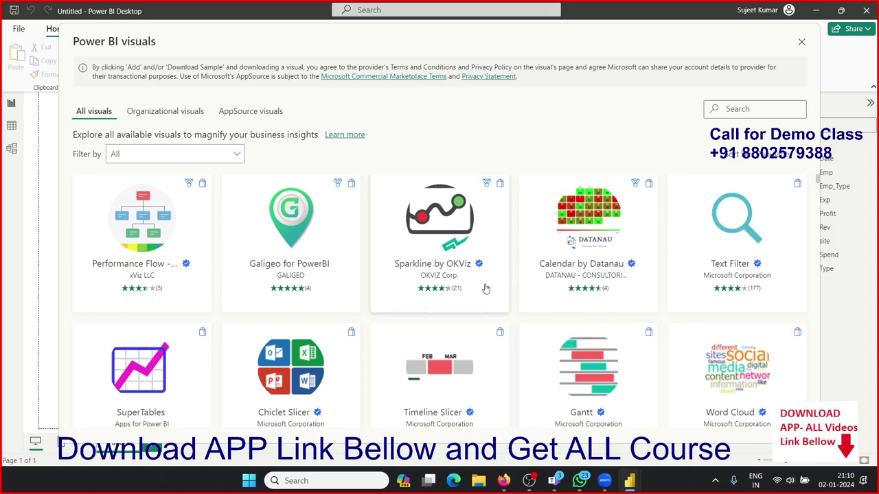
scroll(481, 288, down, 1)
scroll(480, 287, down, 2)
scroll(479, 287, down, 3)
scroll(479, 287, down, 4)
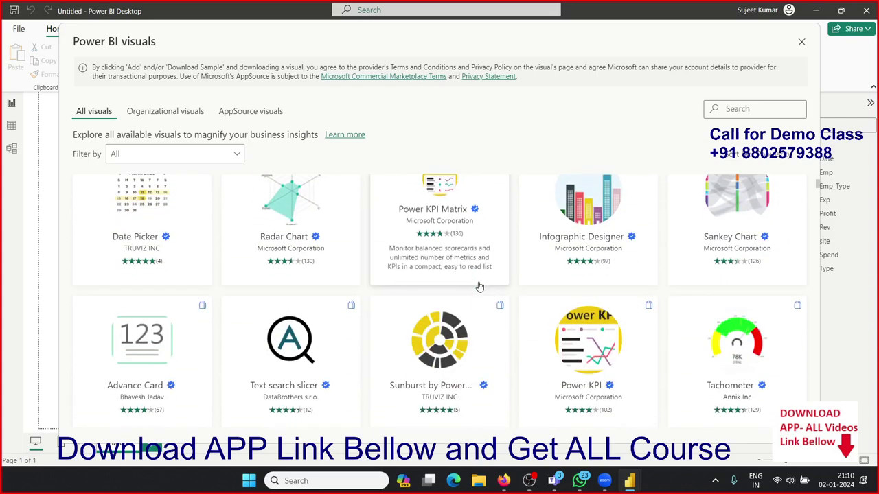
scroll(479, 287, down, 2)
scroll(479, 287, down, 2)
scroll(479, 287, up, 2)
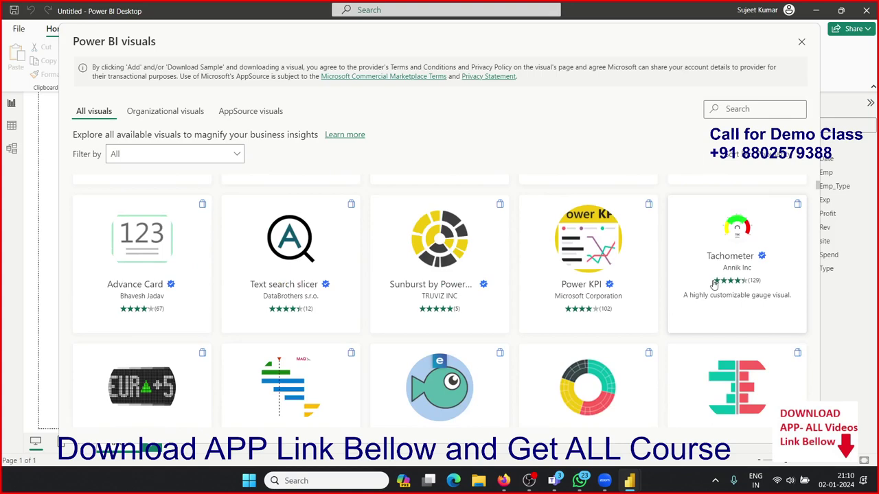
scroll(714, 285, down, 2)
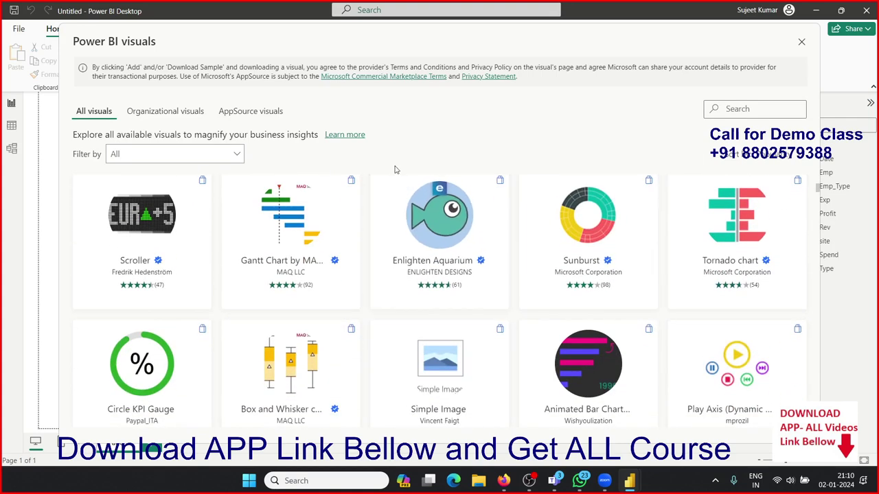
Search the marketplace for 'speedo', then replace the search with 'meter'.
click(743, 108)
text(speed)
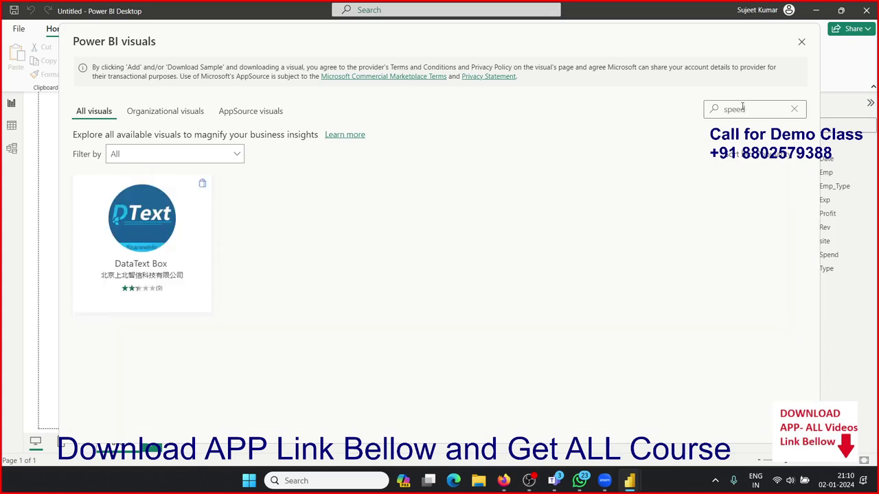
text(o)
key(BackSpace)
key(BackSpace)
key(BackSpace)
key(BackSpace)
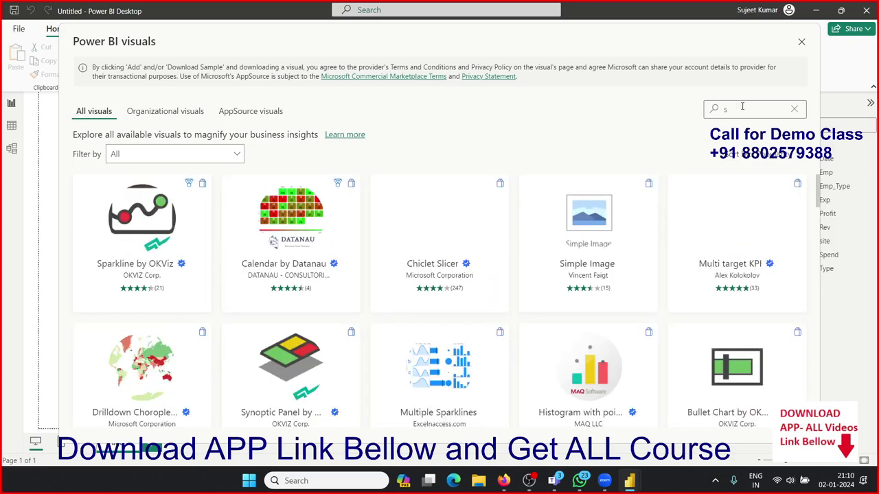
text(mete)
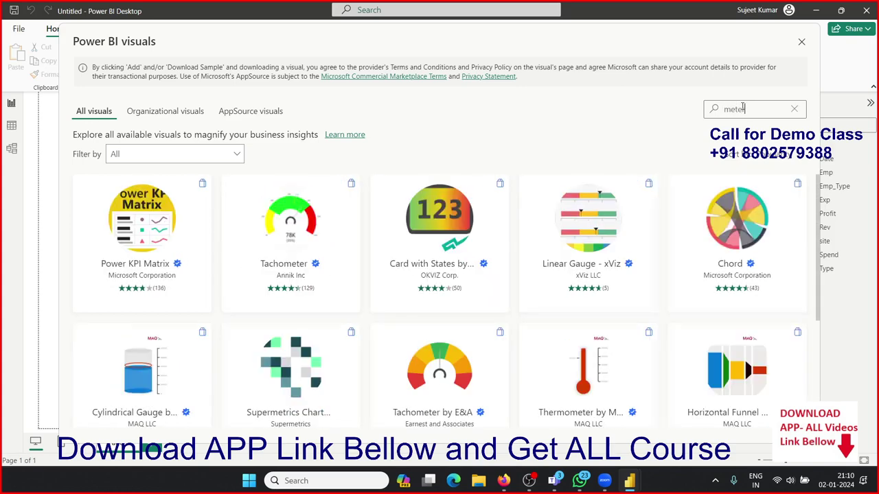
text(r)
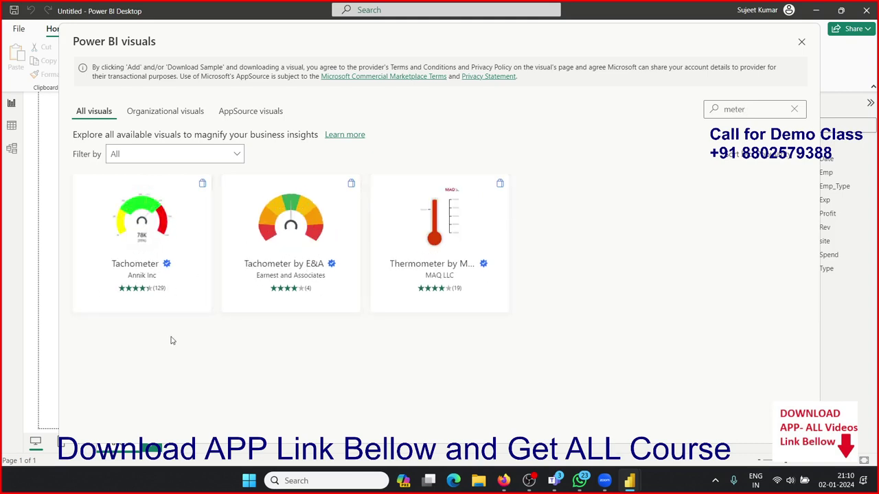
Add the Annik Inc Tachometer custom visual to the report and confirm the import.
click(153, 223)
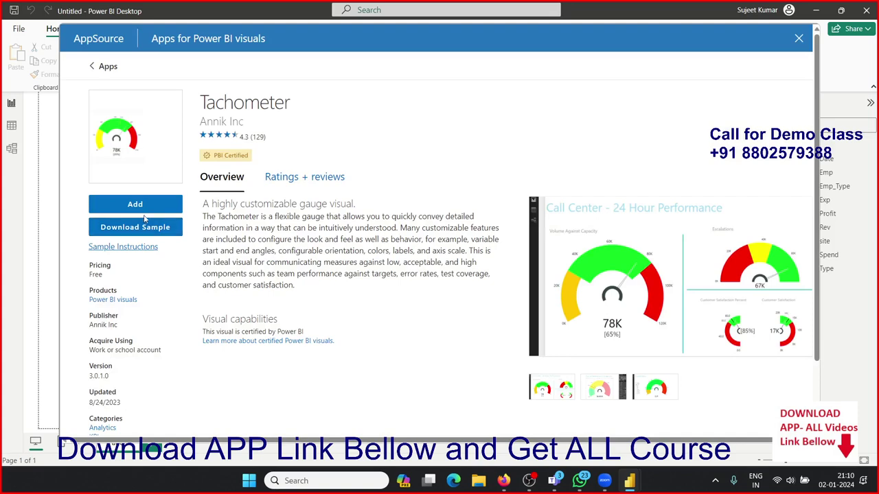
click(143, 212)
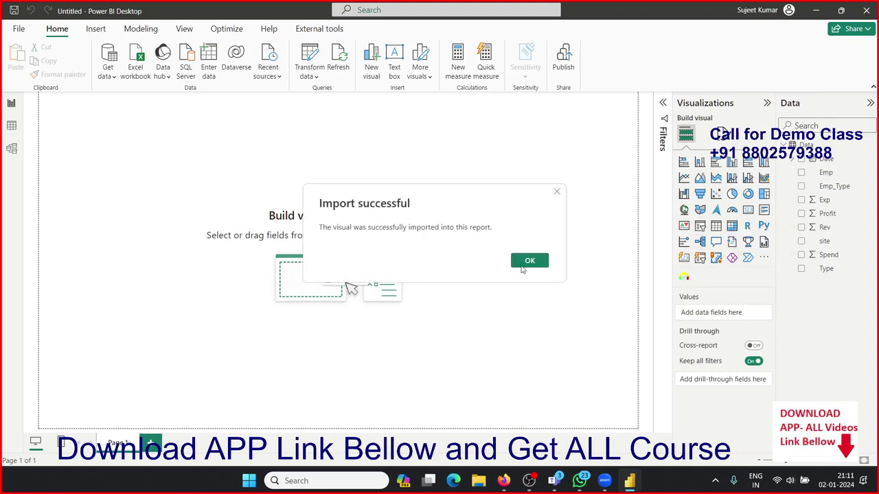
click(527, 261)
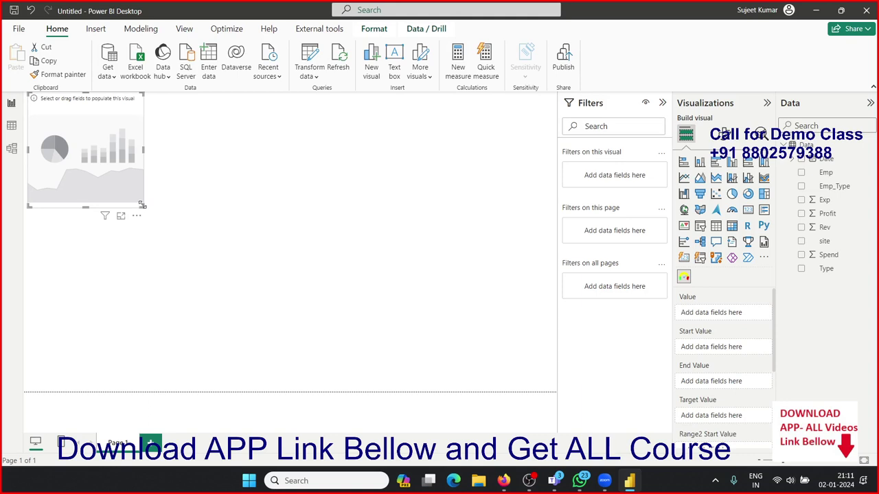
Set Sum of Profit as the Tachometer's value and Sum of Rev as its end value.
mouse_move(141, 205)
mouse_down()
mouse_move(178, 184)
mouse_move(140, 175)
mouse_up()
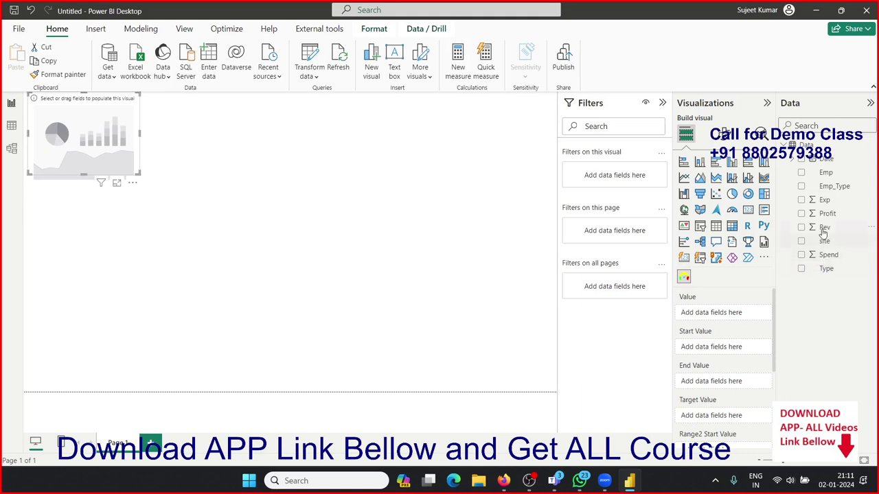
drag(822, 230, 286, 234)
drag(150, 186, 107, 162)
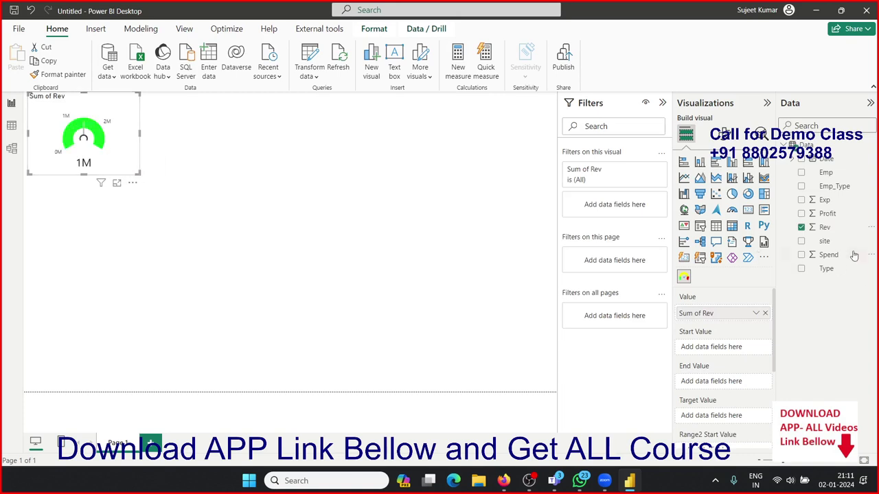
click(801, 227)
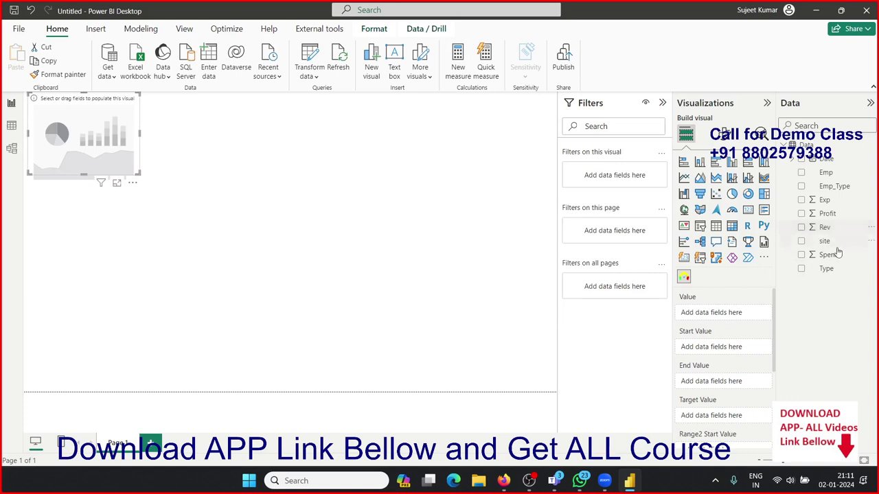
mouse_move(827, 215)
mouse_down()
mouse_move(767, 308)
mouse_move(729, 315)
mouse_up()
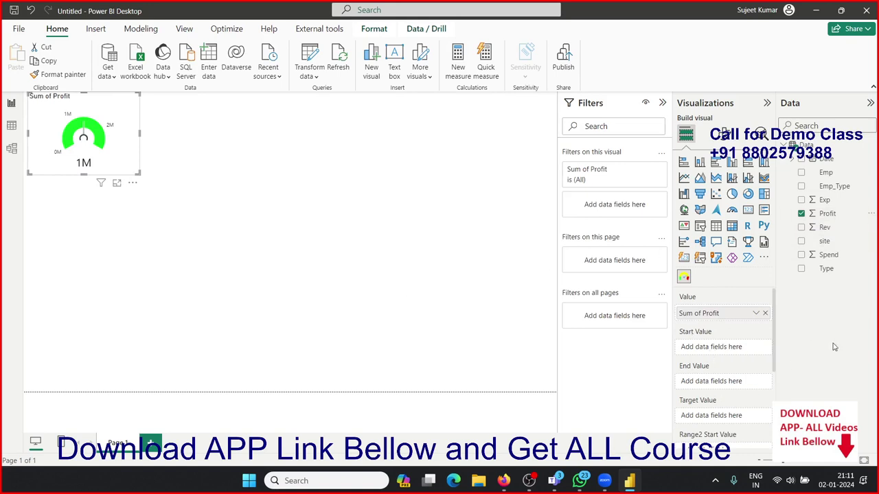
mouse_move(826, 229)
mouse_down()
mouse_move(806, 305)
mouse_move(721, 382)
mouse_up()
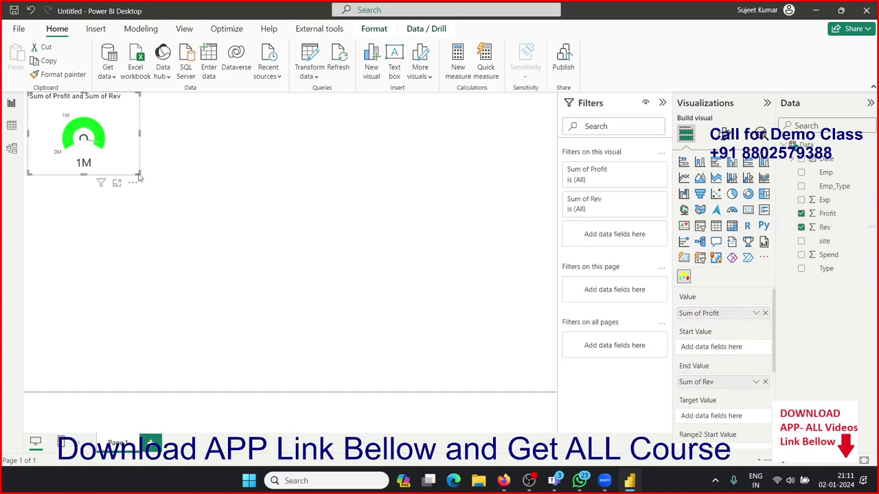
Resize the Tachometer, finishing with a small gauge at the page's top-left.
drag(138, 171, 210, 166)
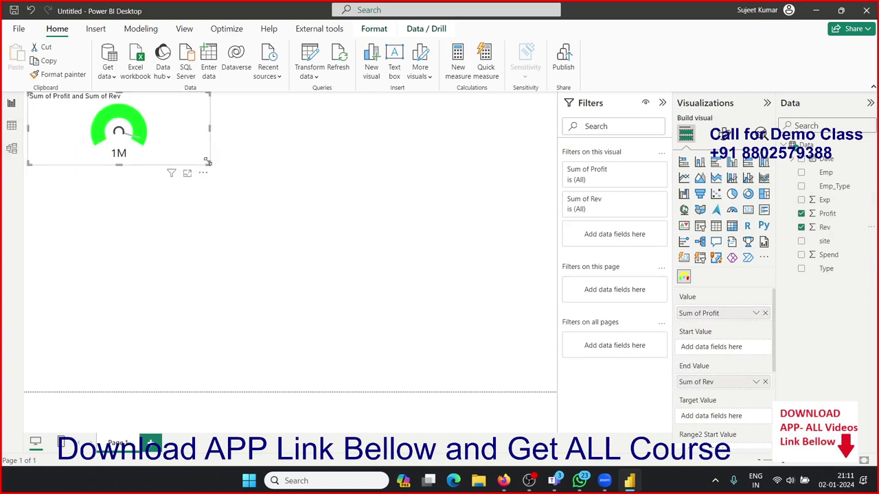
mouse_move(207, 161)
mouse_down()
mouse_move(136, 184)
mouse_move(141, 172)
mouse_up()
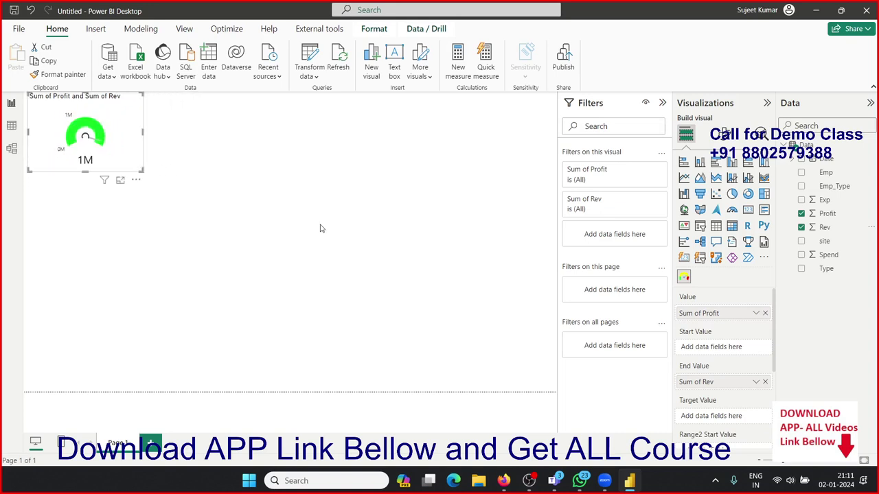
scroll(738, 402, down, 2)
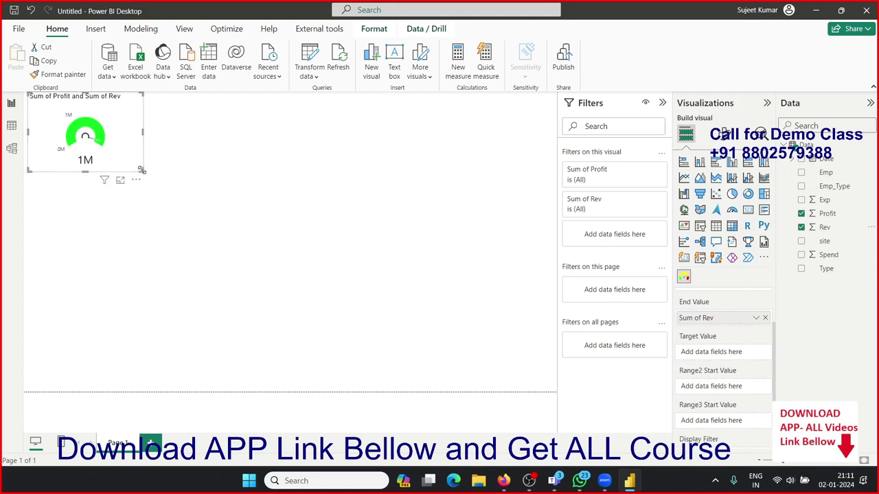
drag(142, 171, 312, 306)
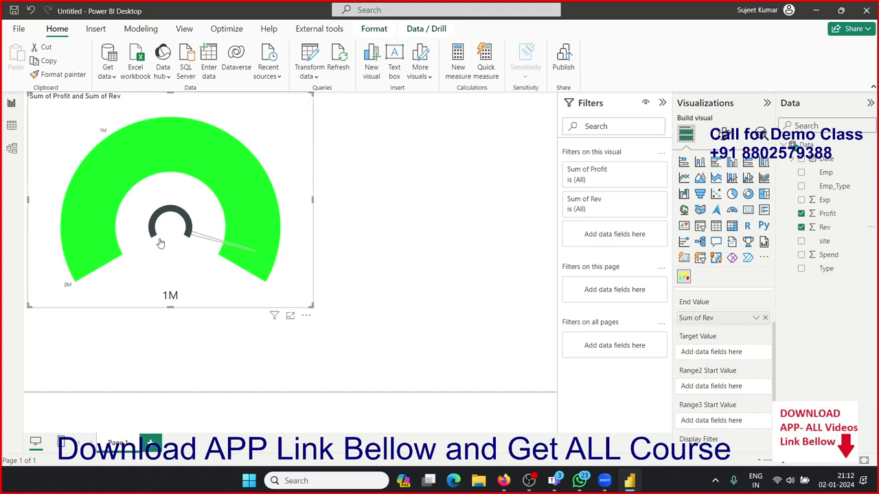
click(763, 257)
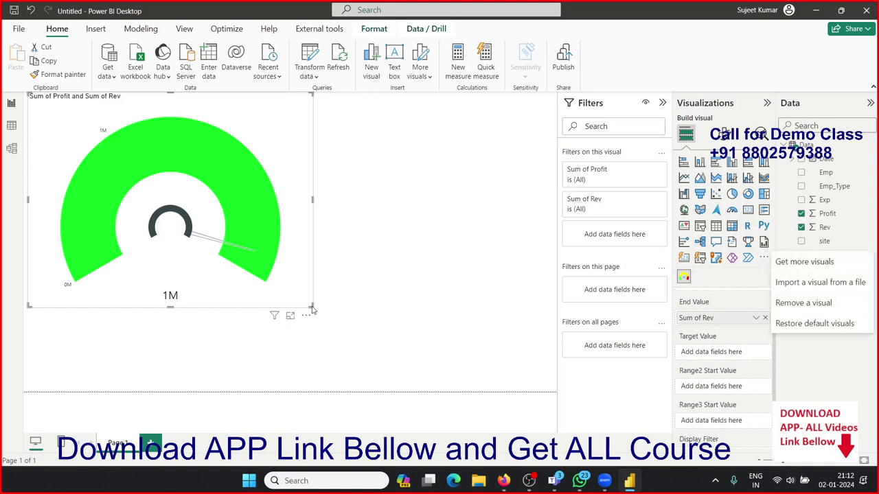
key(Escape)
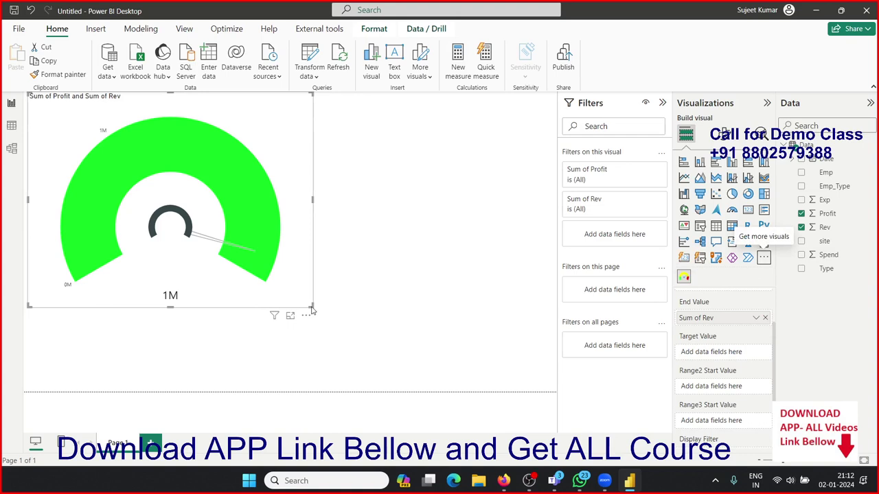
click(324, 312)
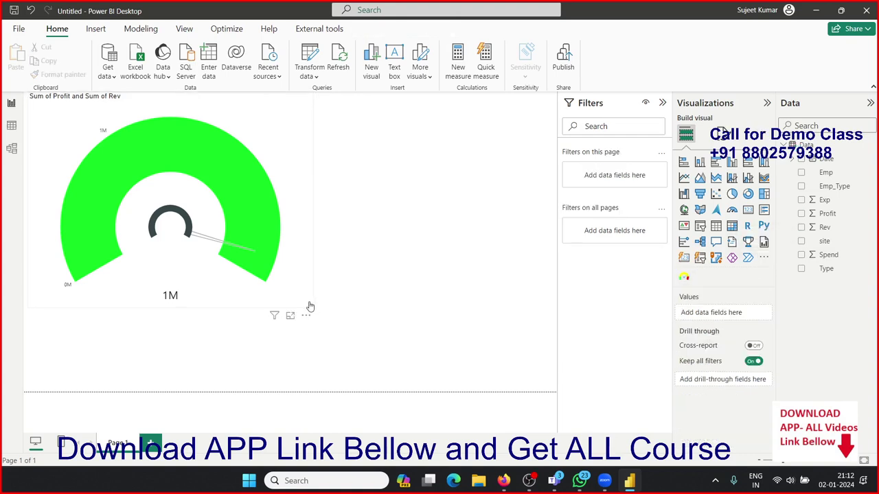
click(310, 306)
drag(311, 310, 315, 310)
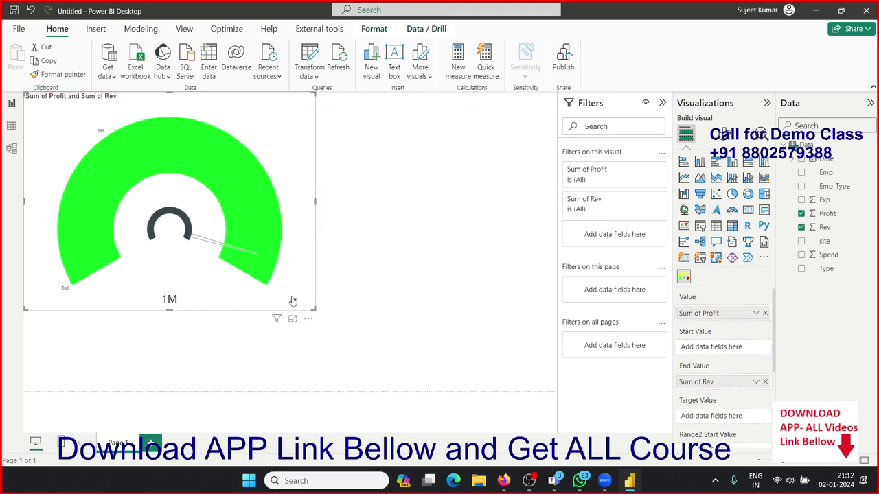
drag(313, 309, 181, 193)
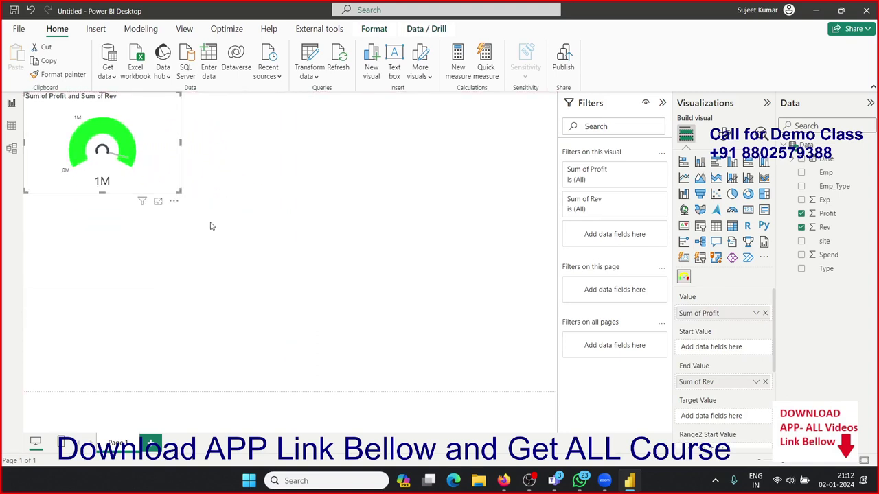
Delete the Profit gauge and add the Tachometer by E&A visual found by searching 'meter'.
key(Delete)
click(764, 258)
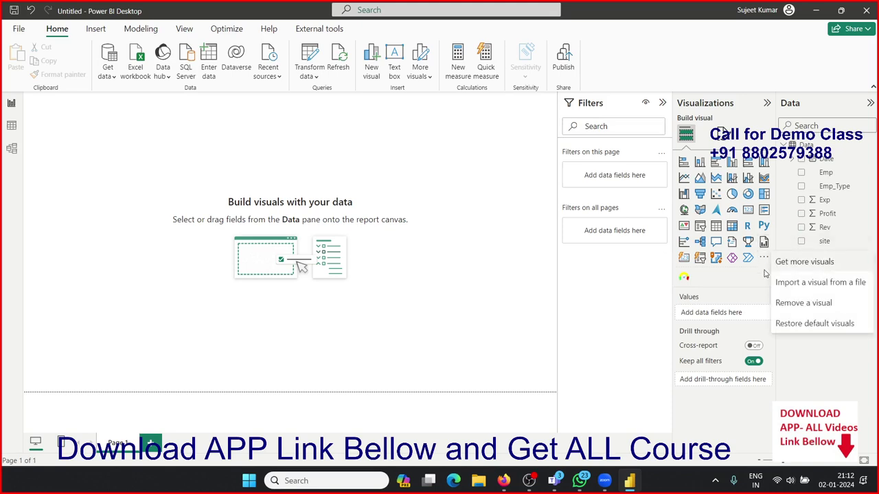
click(783, 263)
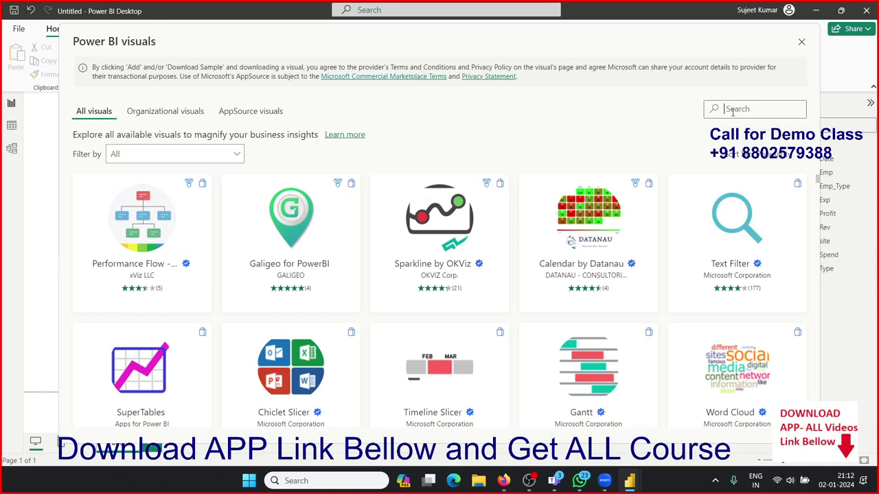
click(733, 109)
text(me)
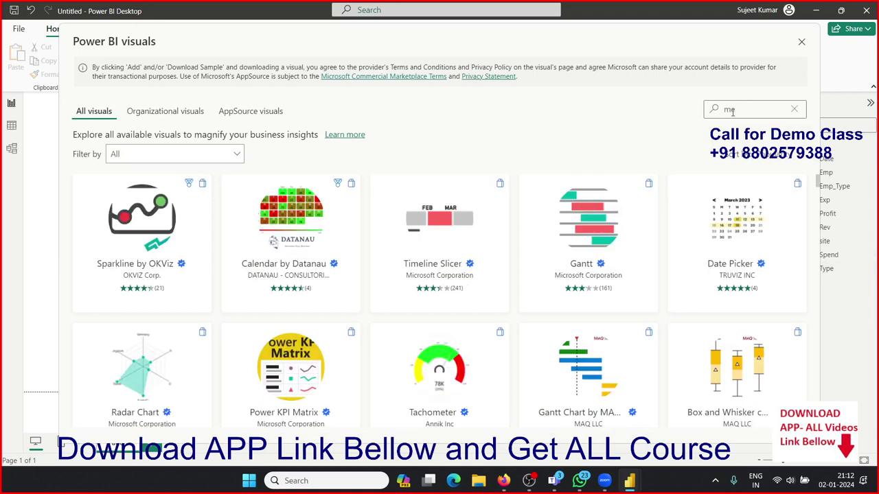
text(ter)
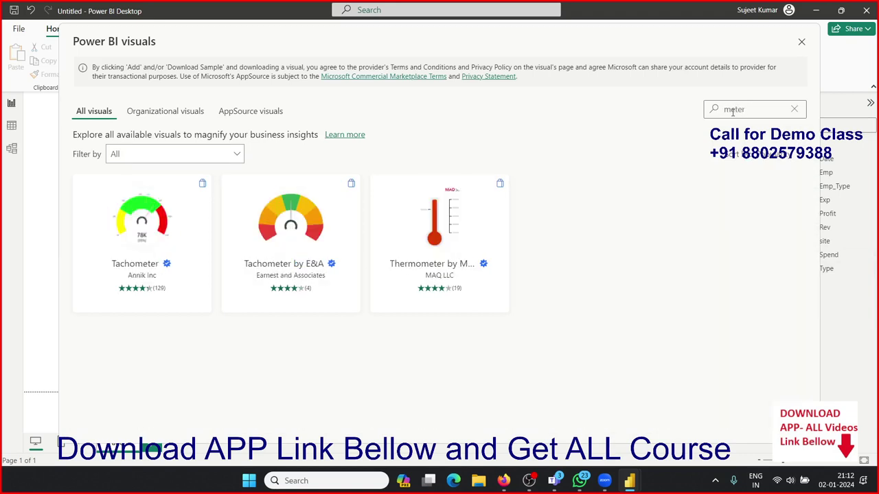
click(289, 245)
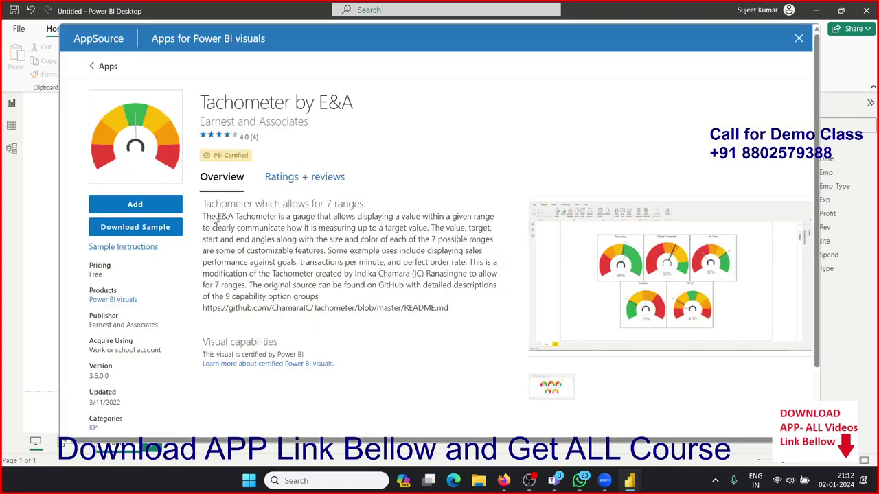
click(140, 208)
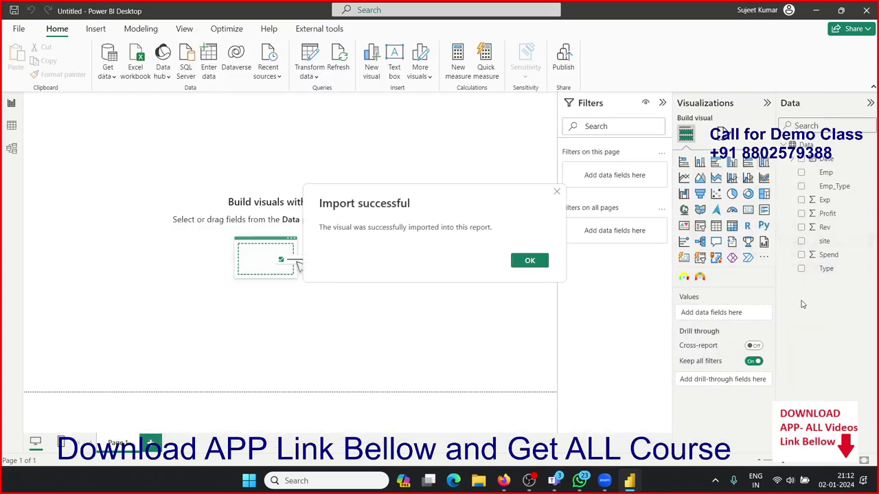
Place a Tachometer by E&A gauge with Profit as value, Rev as end value, and shrink it.
click(539, 268)
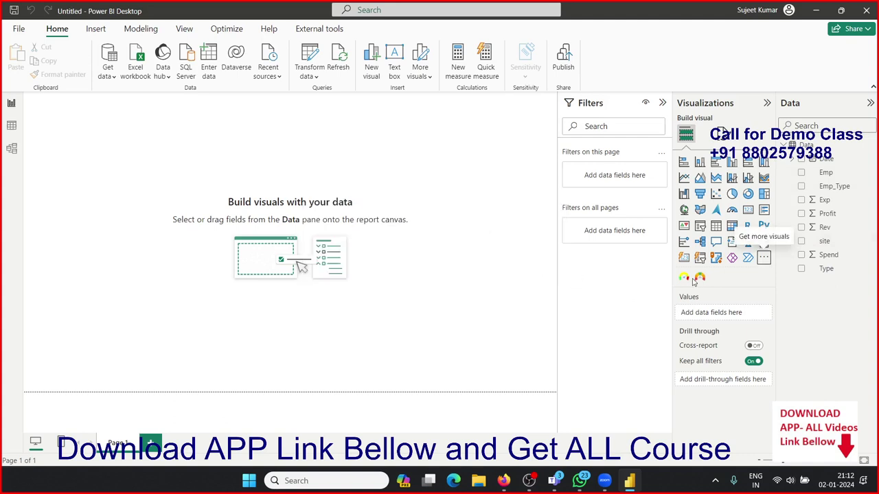
click(700, 276)
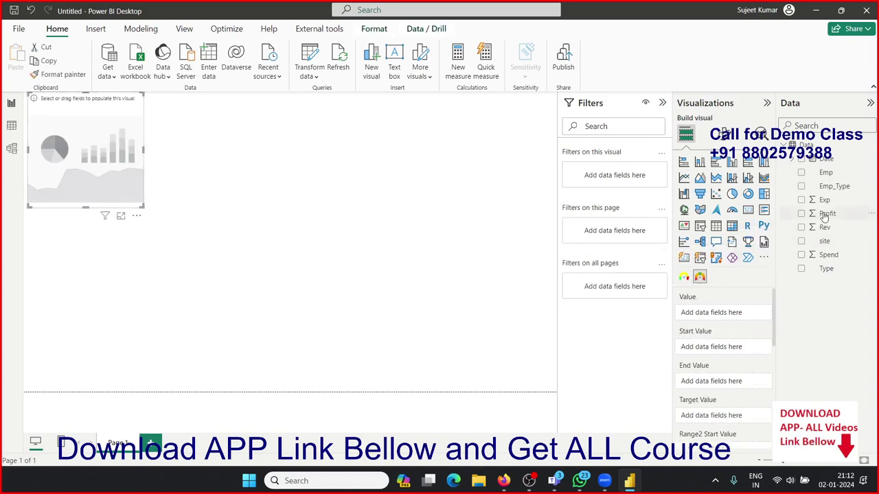
drag(826, 214, 721, 314)
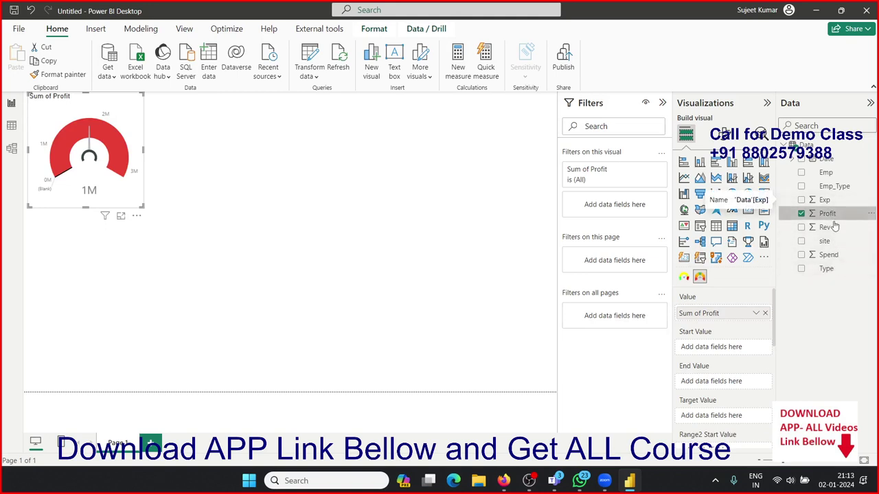
mouse_move(824, 227)
mouse_down()
mouse_move(747, 397)
mouse_move(714, 383)
mouse_up()
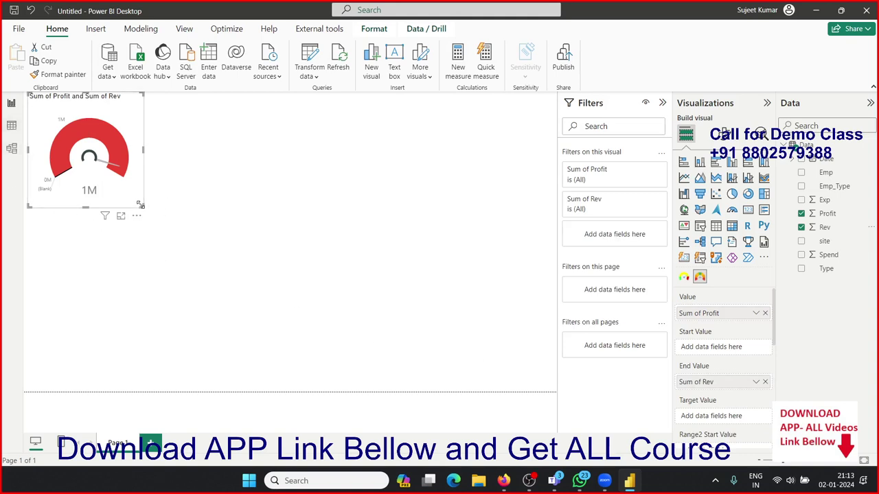
drag(140, 205, 151, 185)
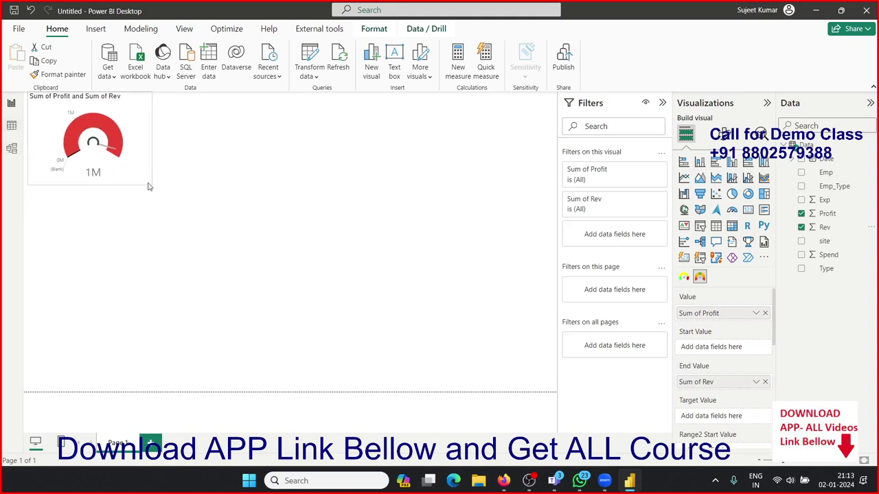
mouse_move(149, 186)
mouse_down()
mouse_move(138, 193)
mouse_move(153, 194)
mouse_up()
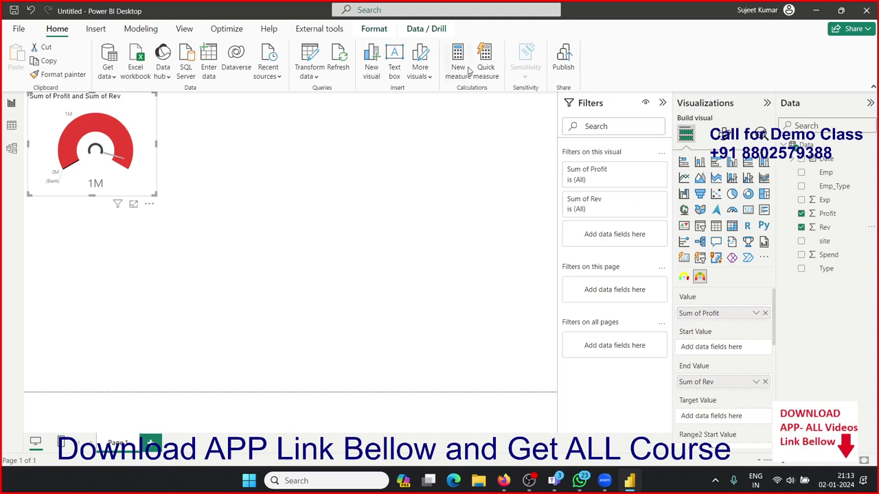
Create a new measure '<30%' defined as SUM(Data[Rev])*0.30.
key(alt+h)
key(n)
key(m)
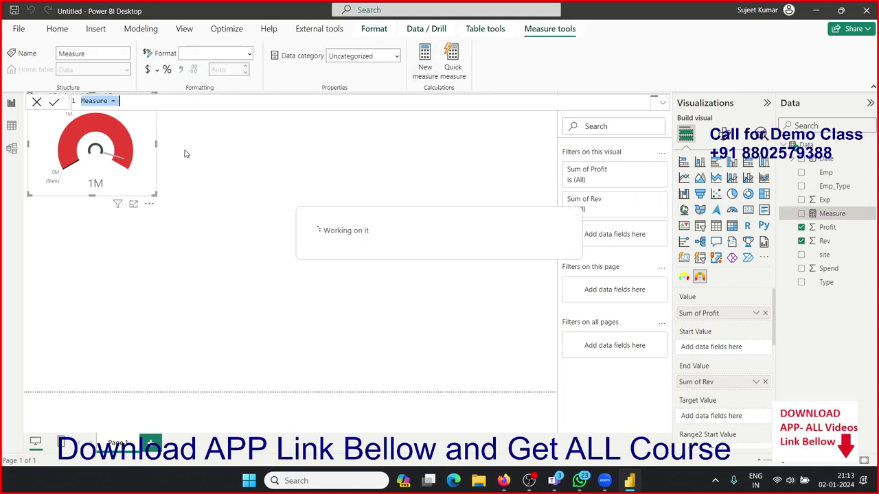
double_click(90, 101)
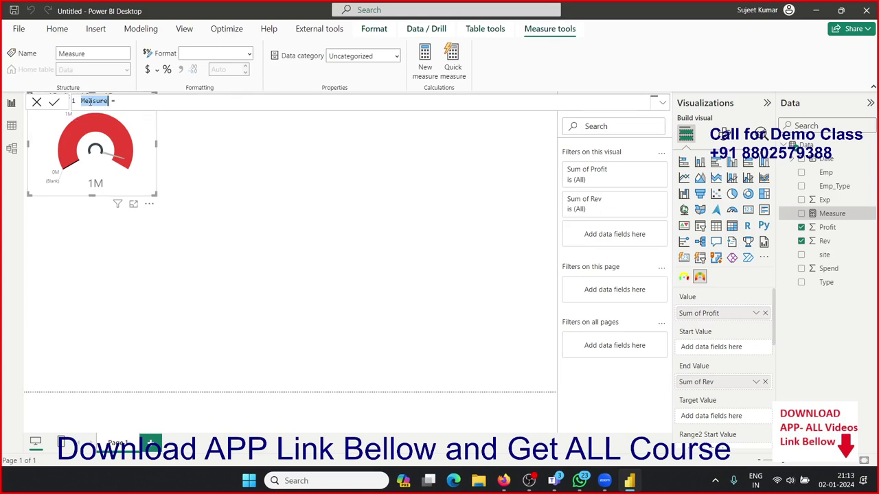
text(<30%)
text(sum)
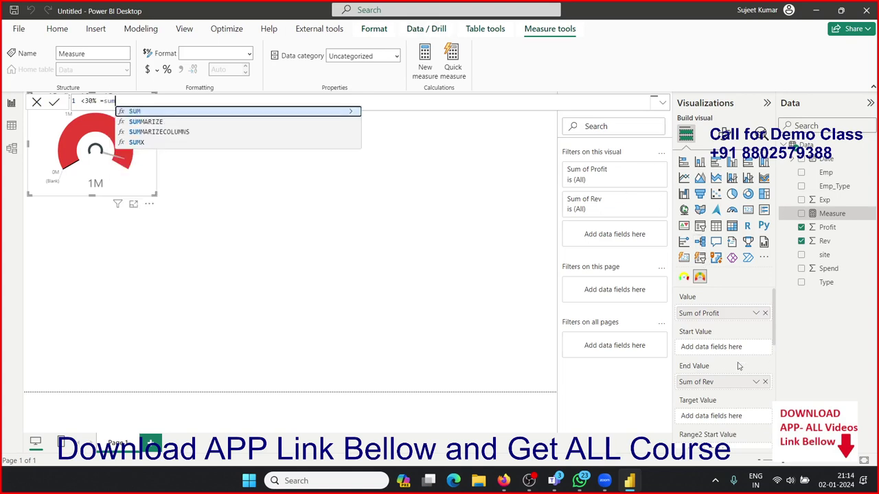
key(Tab)
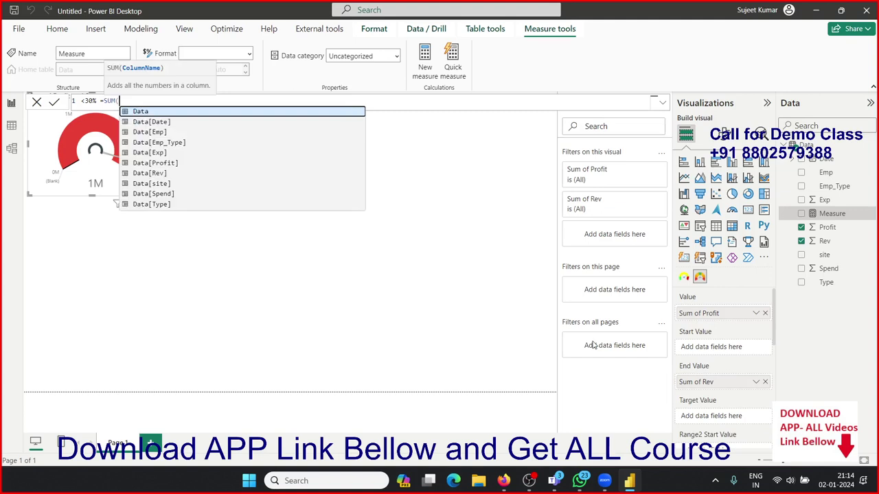
text(re)
key(Tab)
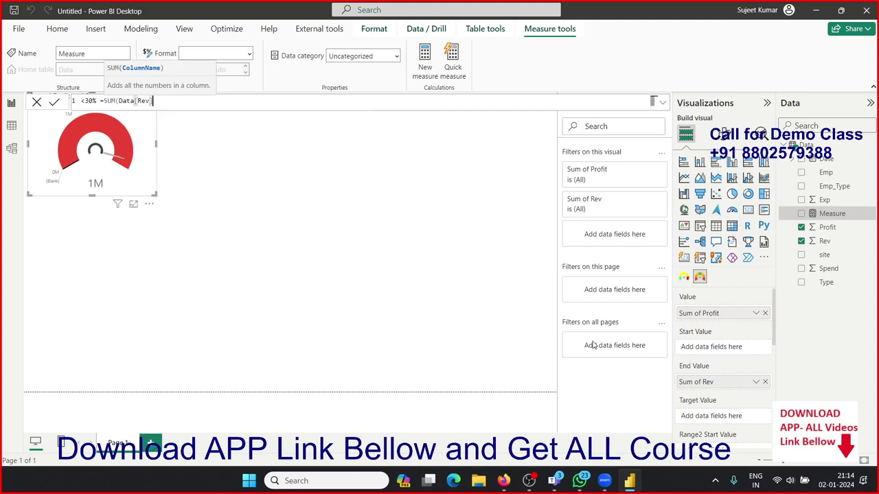
text()*0.30)
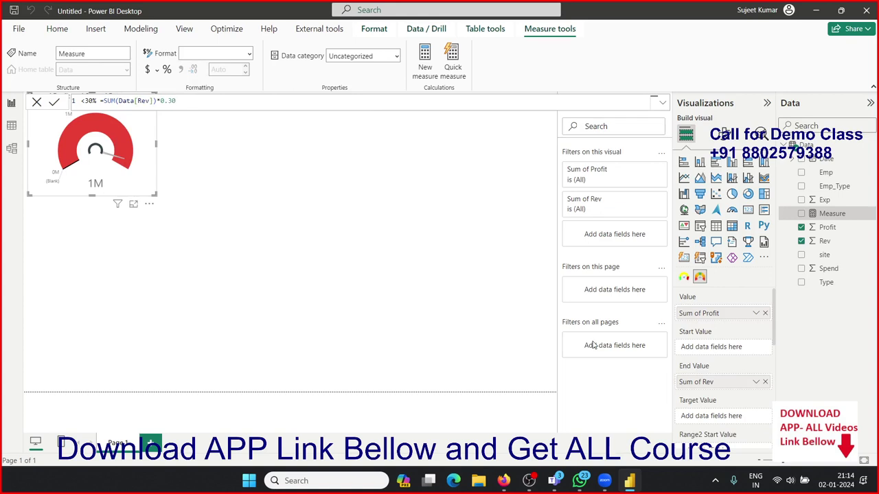
key(Return)
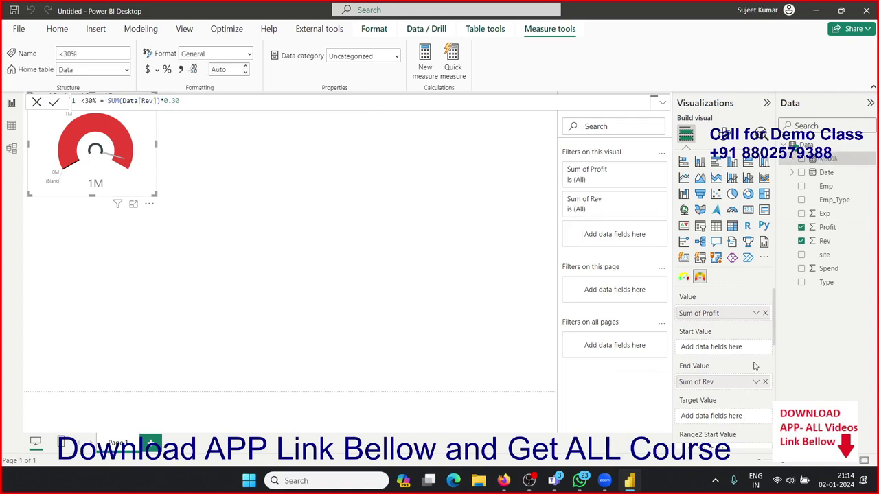
Use the <30% measure as the gauge's Range2 Start Value.
scroll(774, 342, down, 2)
scroll(776, 372, down, 2)
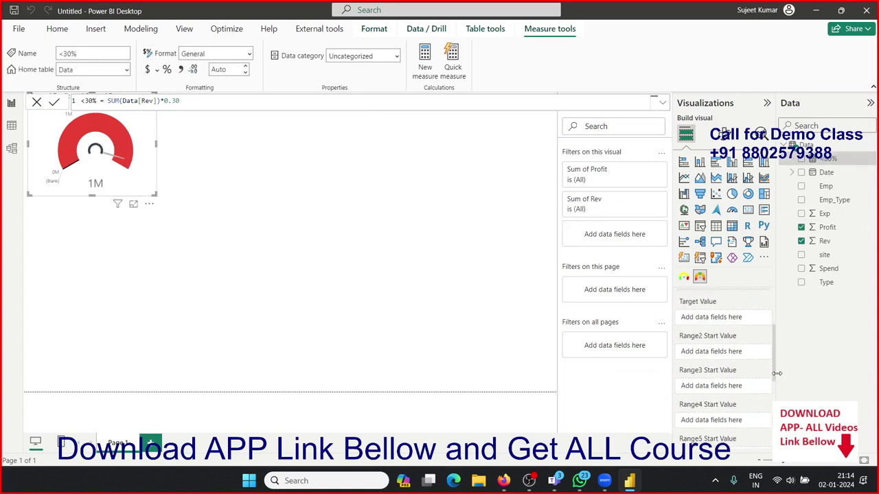
scroll(776, 372, up, 1)
scroll(777, 377, down, 2)
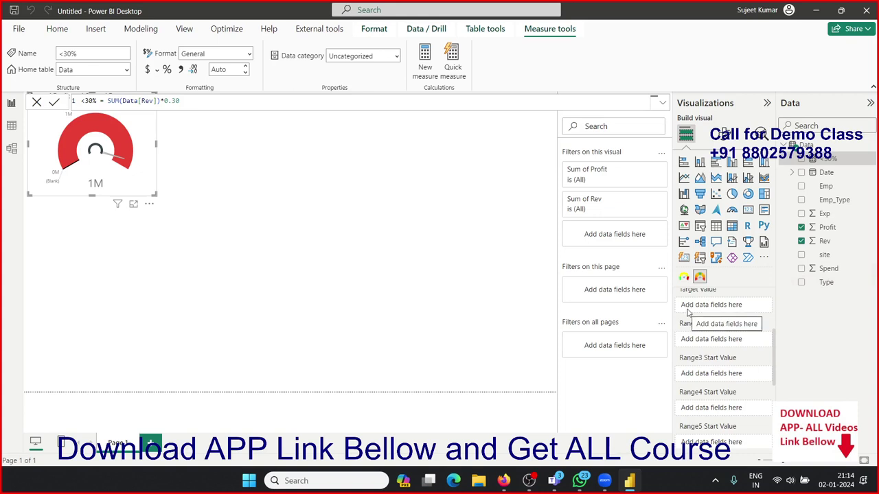
scroll(775, 357, up, 1)
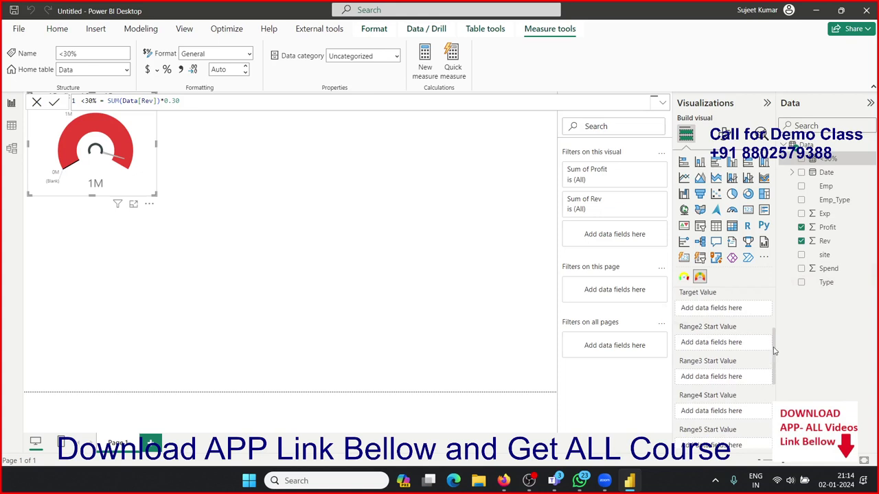
scroll(773, 351, down, 1)
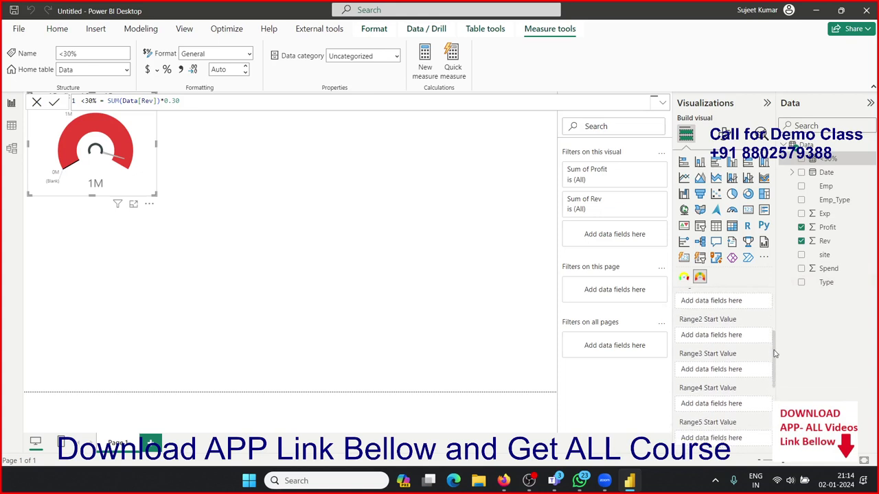
mouse_move(824, 160)
mouse_down()
mouse_move(769, 316)
mouse_move(701, 333)
mouse_up()
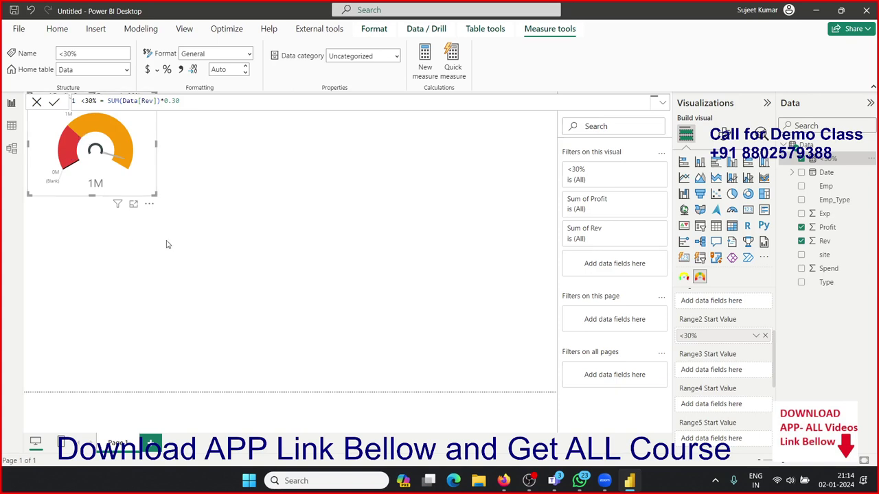
Create a '<60%' measure, SUM(Data[Rev])*0.60, make it Range3 Start Value, and enlarge the gauge.
click(424, 77)
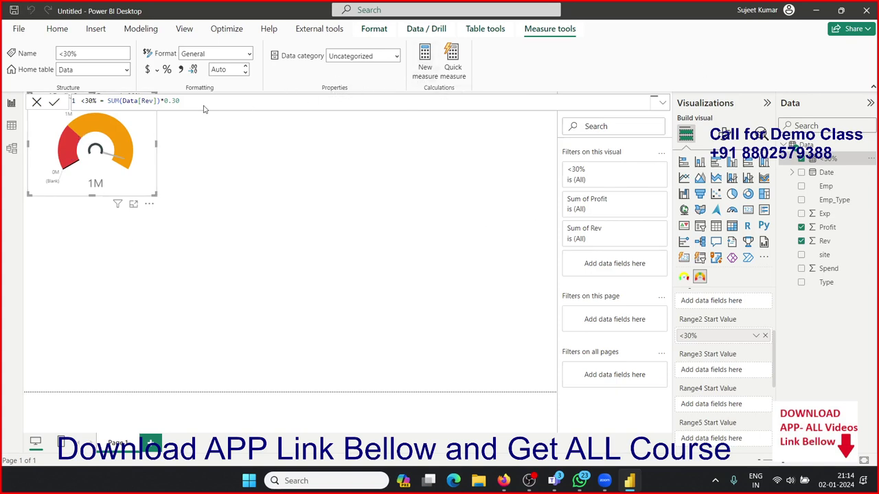
double_click(93, 101)
text(<)
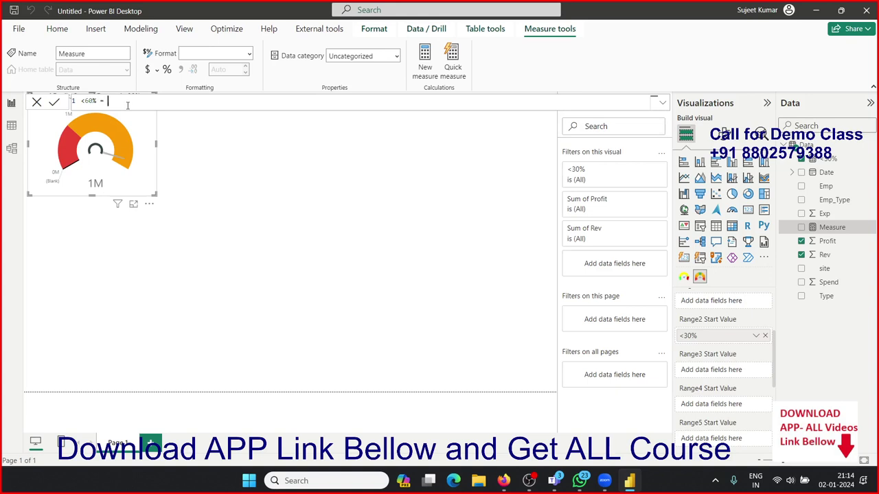
text(sum)
key(Tab)
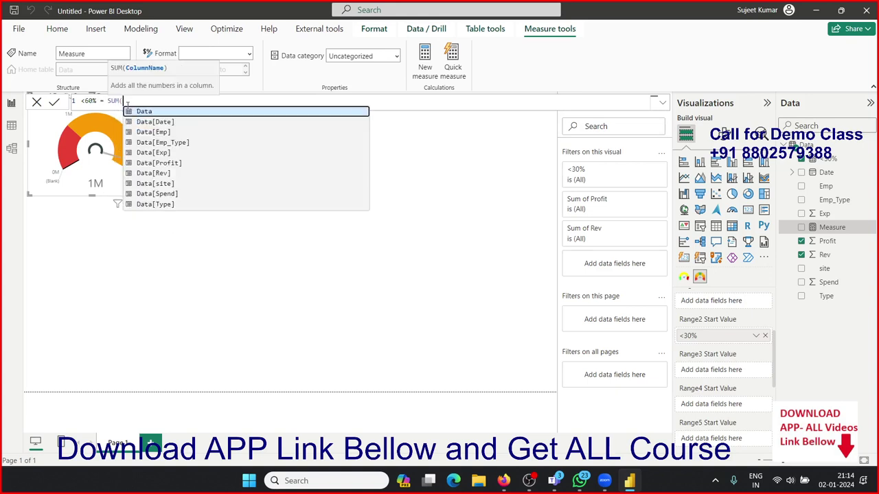
text(rev)
key(Tab)
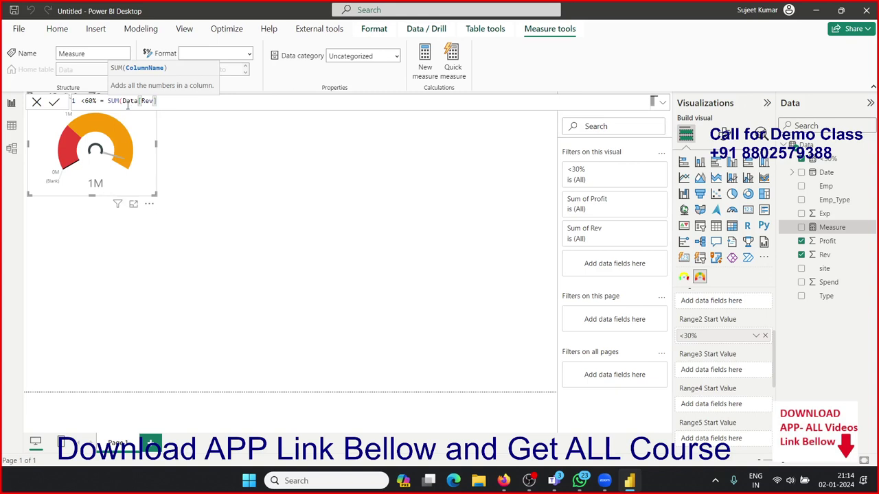
text()-)
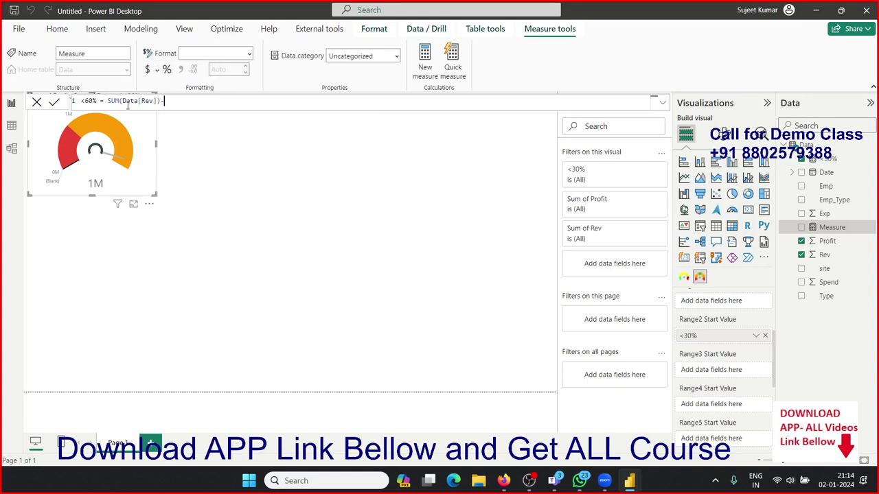
key(BackSpace)
text(*)
key(Return)
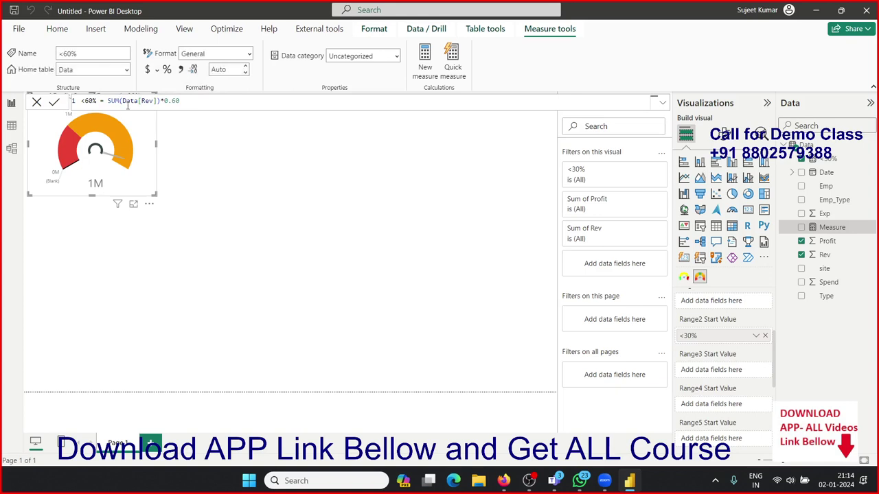
mouse_move(821, 177)
mouse_down()
mouse_move(723, 383)
mouse_move(721, 369)
mouse_up()
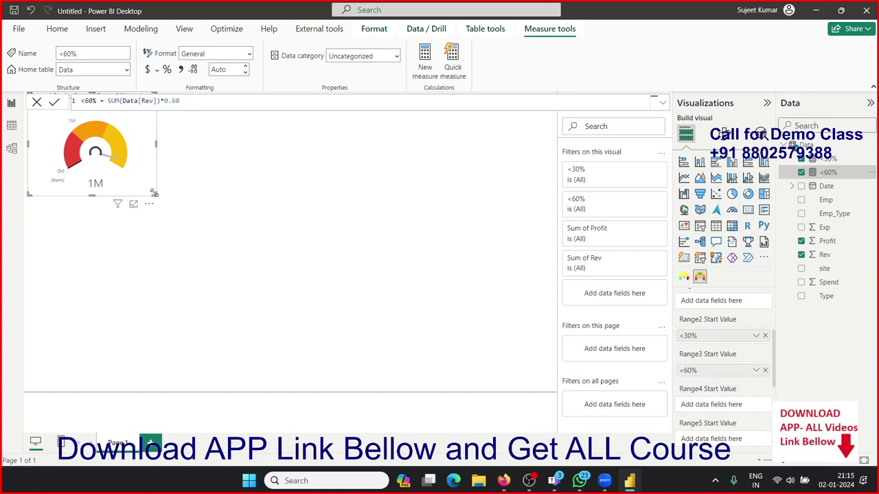
mouse_move(157, 195)
mouse_down()
mouse_move(181, 197)
mouse_move(173, 190)
mouse_up()
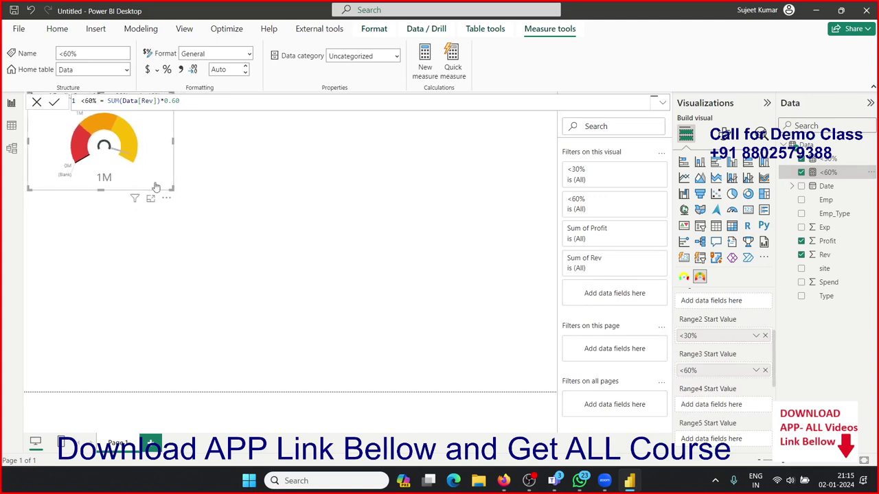
Set the gauge's Range 1 colour to red.
click(724, 133)
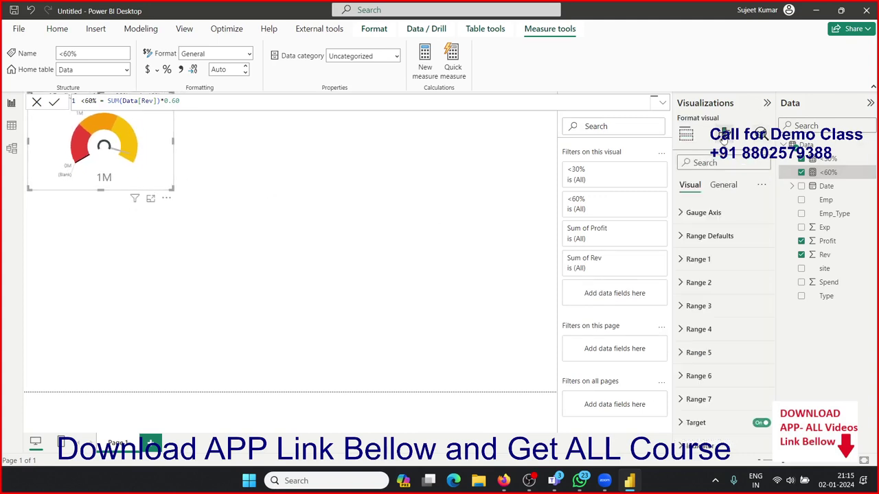
click(695, 269)
click(695, 269)
click(695, 269)
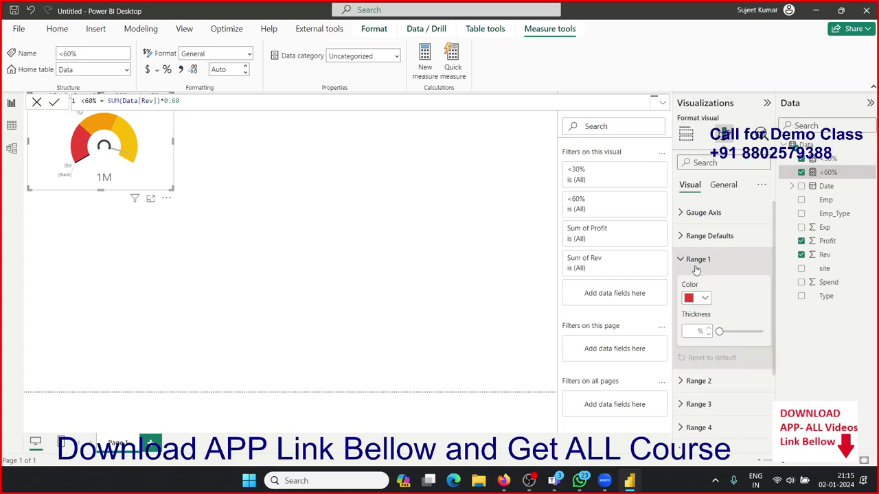
click(705, 298)
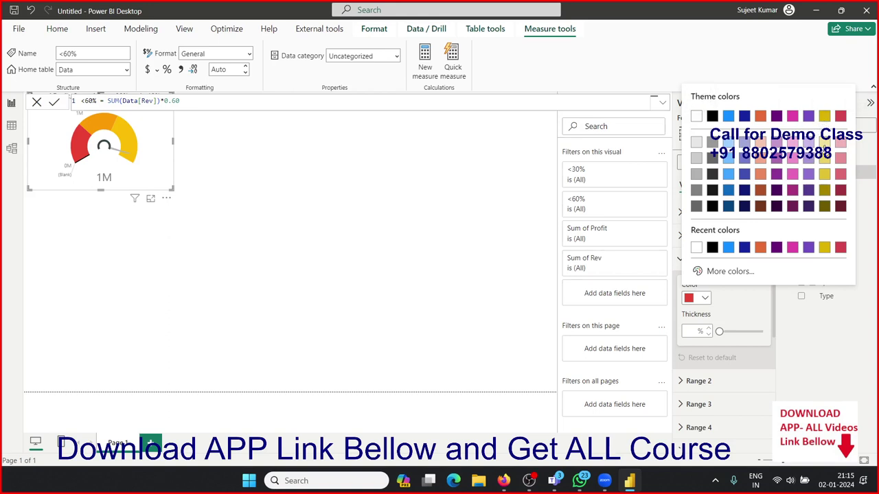
click(824, 141)
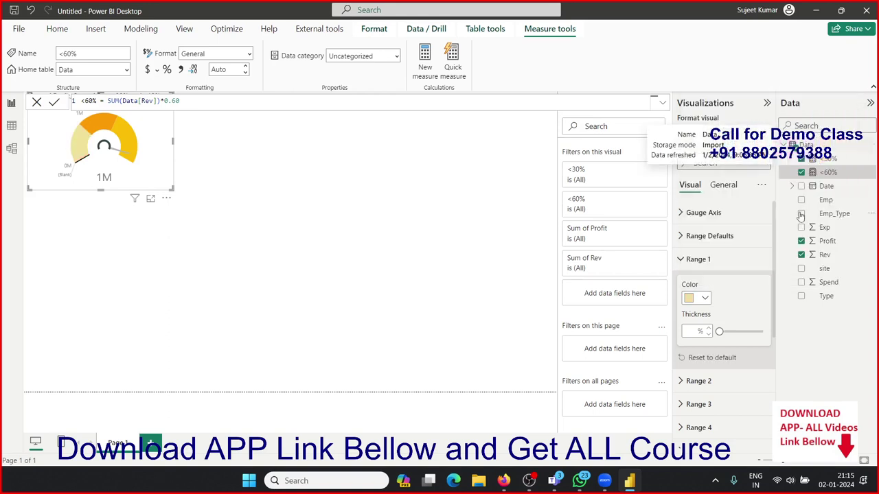
click(704, 298)
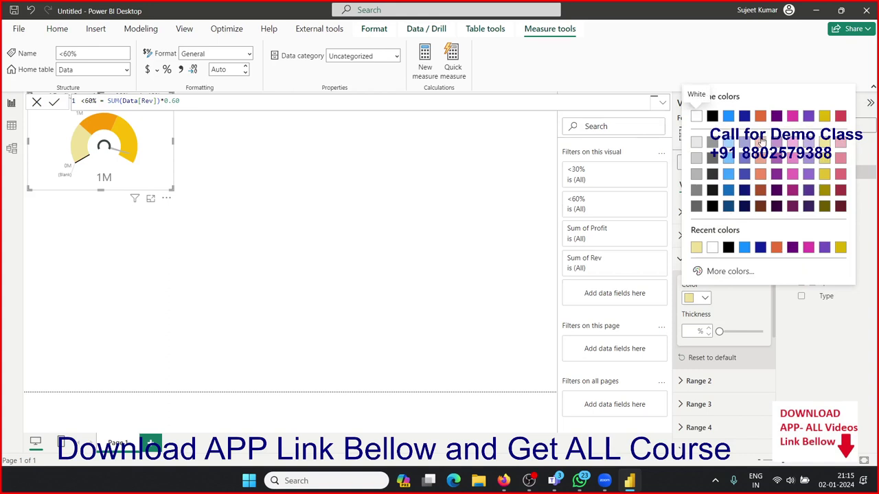
click(841, 116)
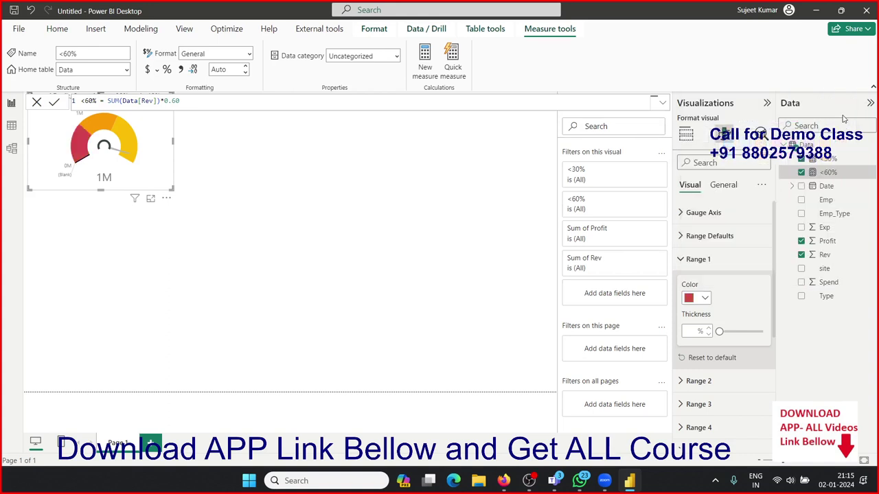
Make the gauge's Range 2 colour pale yellow.
click(713, 382)
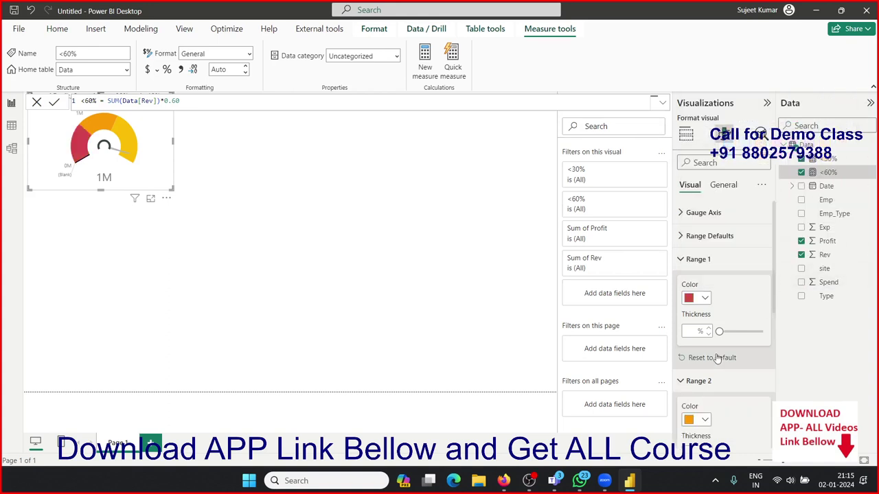
scroll(717, 350, down, 3)
click(703, 321)
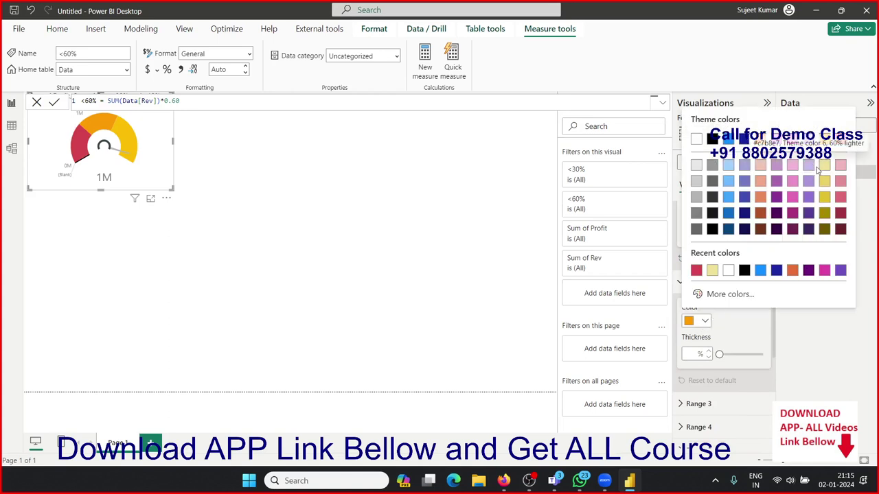
click(824, 169)
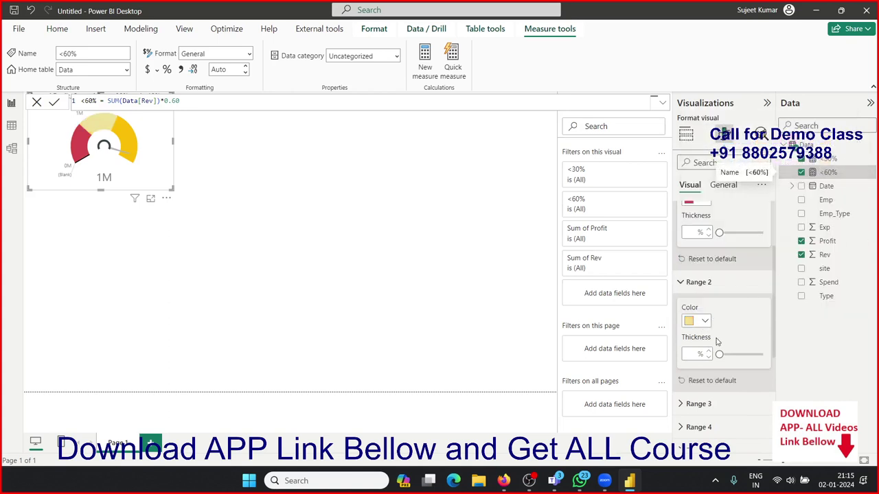
Give Range 3 the custom bright green colour #15FB04.
scroll(696, 349, down, 3)
click(688, 308)
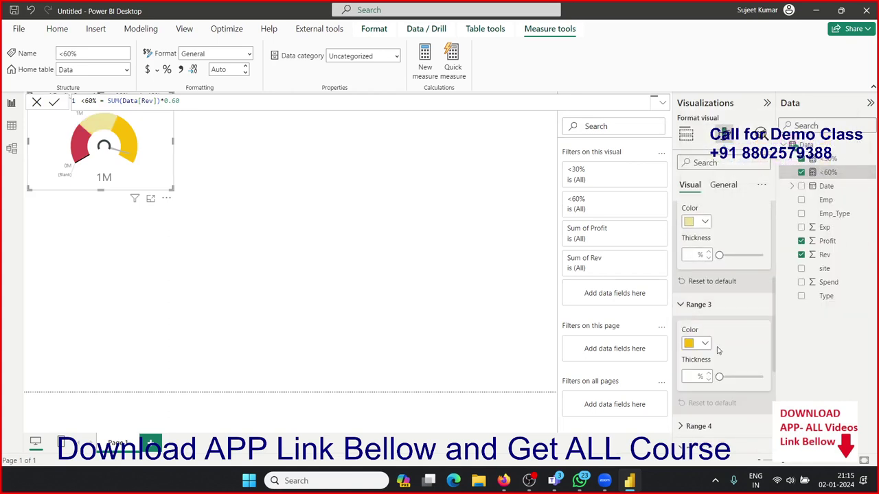
click(707, 346)
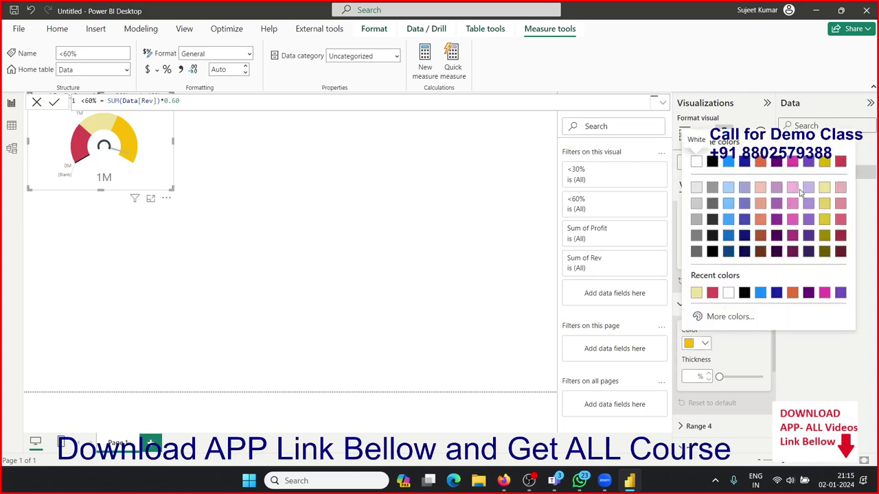
click(714, 317)
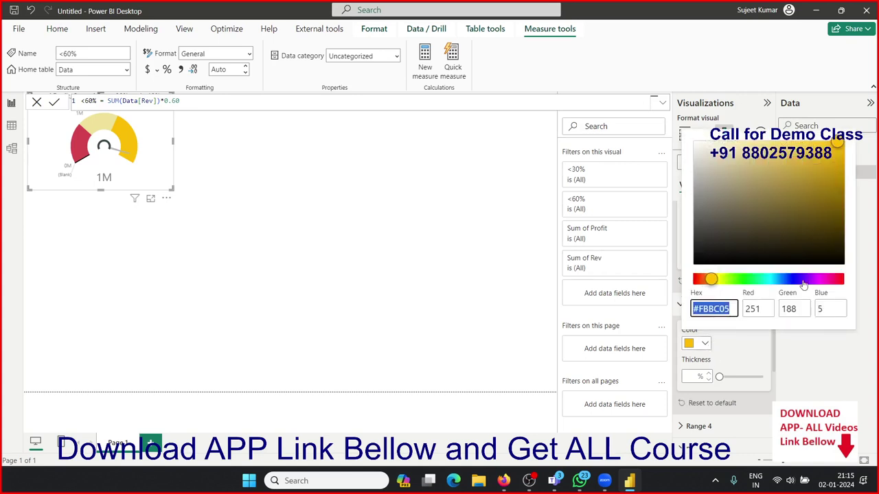
click(756, 279)
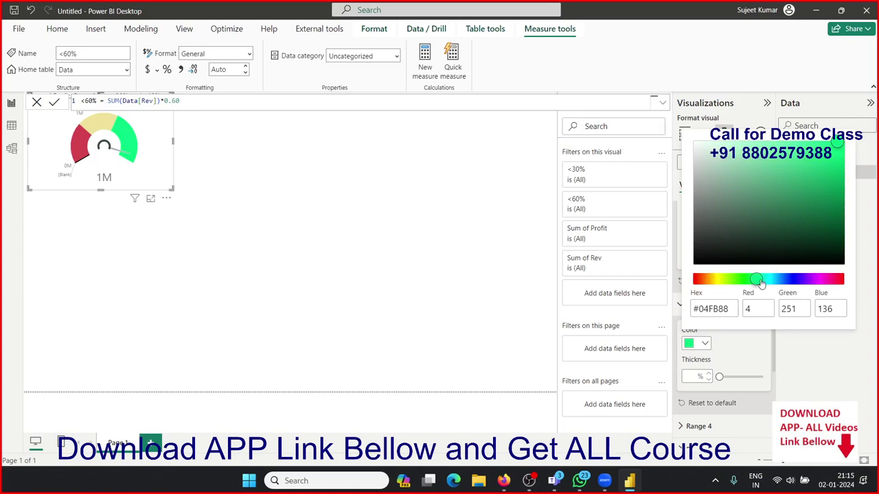
drag(761, 280, 741, 281)
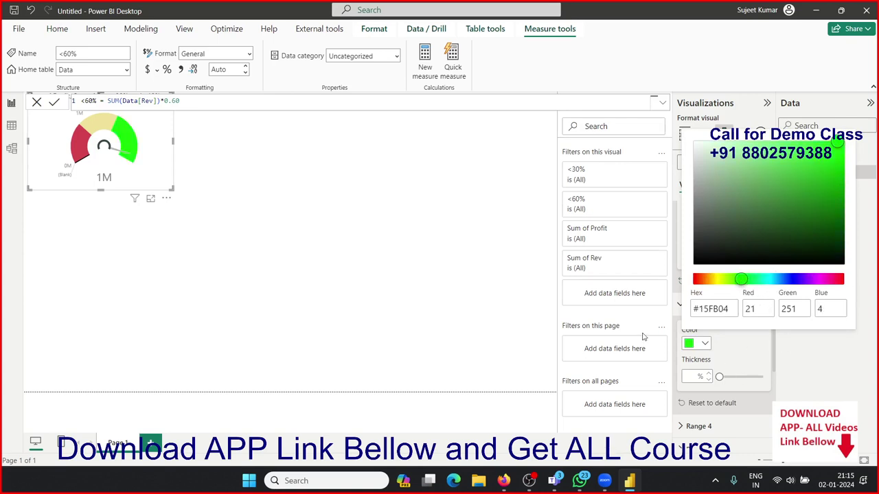
click(785, 361)
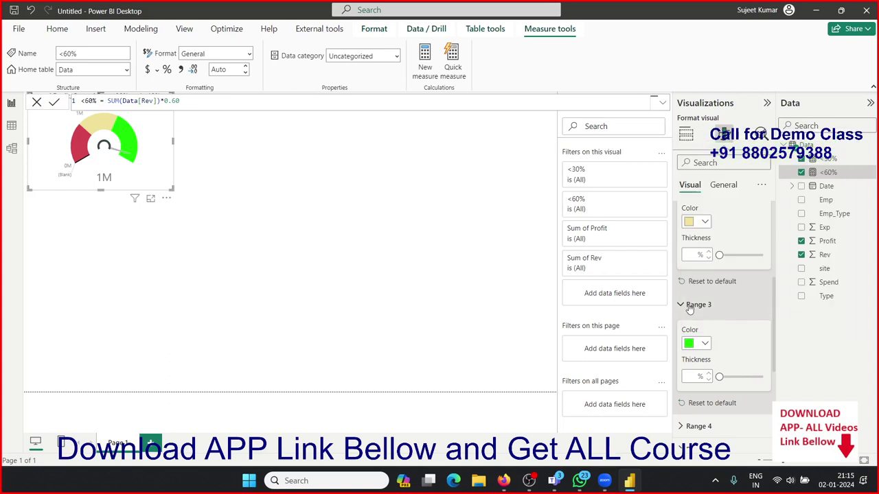
click(714, 305)
Make the gauge needle red and set Needle Size to 100.
scroll(723, 319, down, 3)
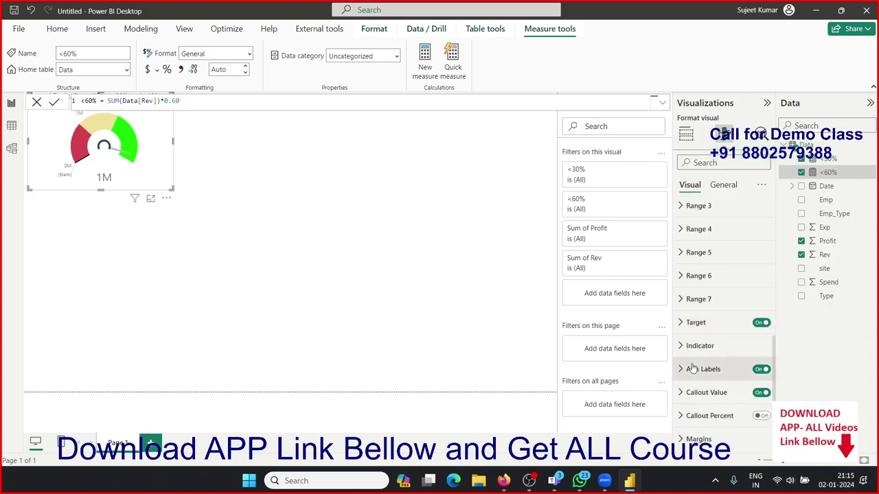
click(690, 345)
scroll(691, 335, down, 3)
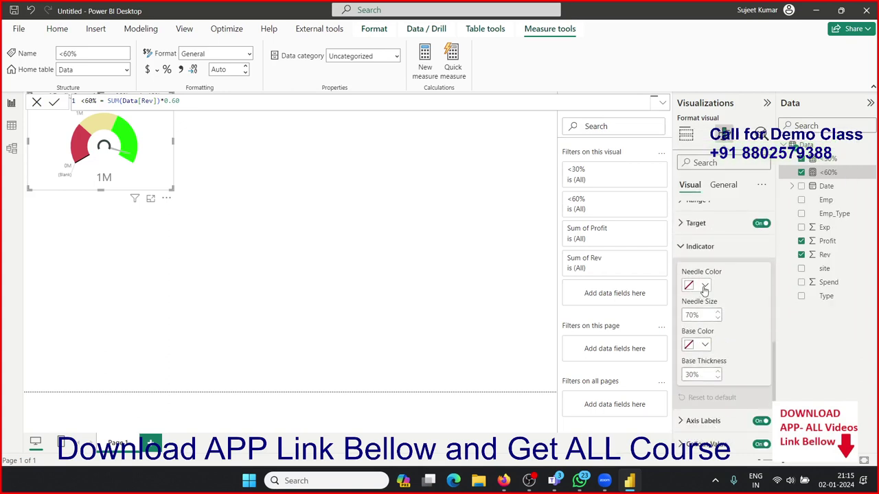
click(705, 289)
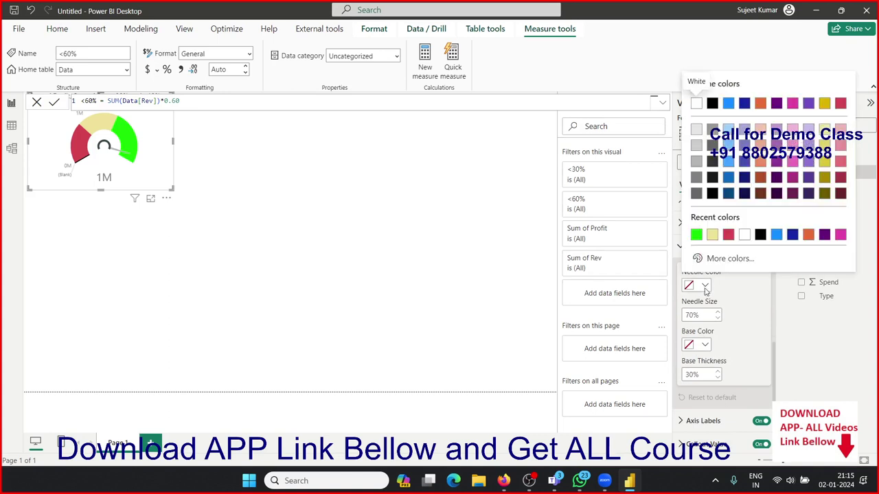
click(727, 236)
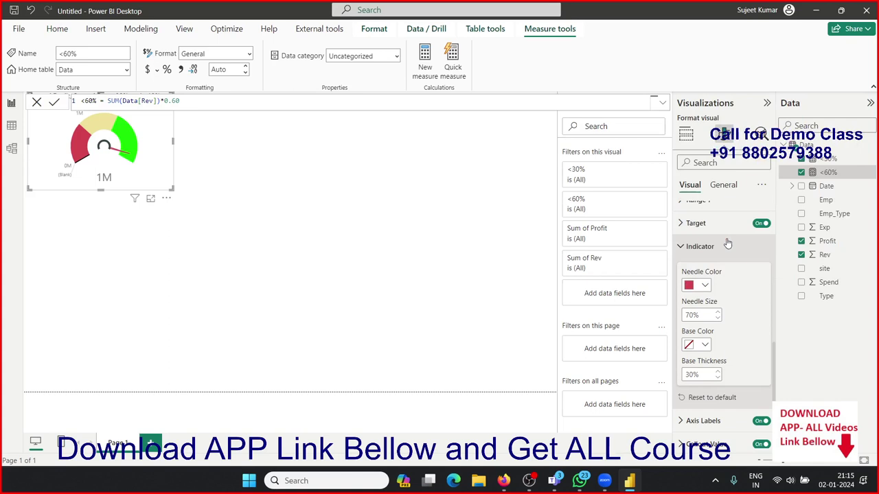
click(719, 315)
text(2)
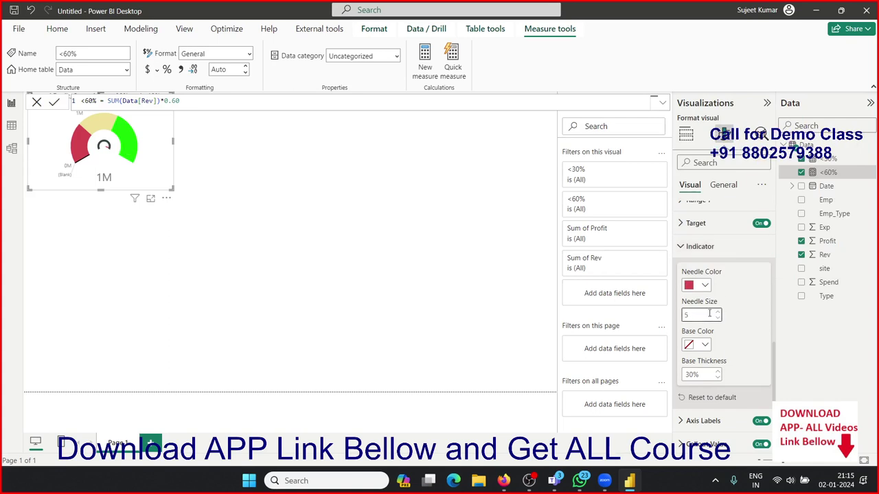
double_click(703, 314)
text(00)
key(BackSpace)
text(000)
Make the gauge base red with a Base Thickness of 100.
click(705, 346)
click(706, 347)
click(705, 348)
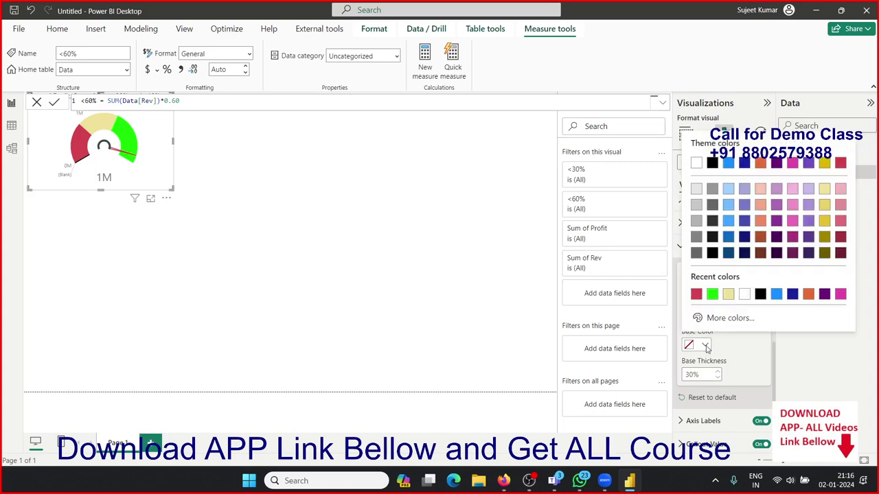
click(696, 294)
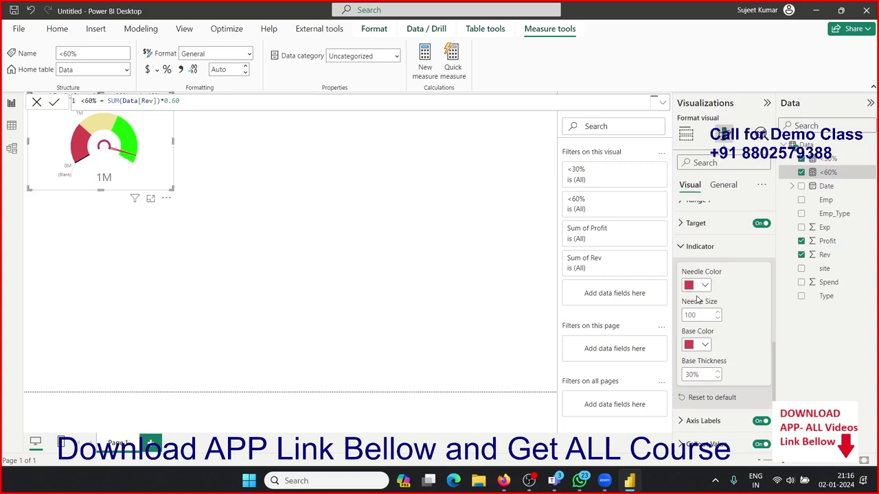
click(717, 374)
text(1)
click(719, 372)
click(718, 372)
text(100)
click(758, 366)
scroll(758, 367, down, 1)
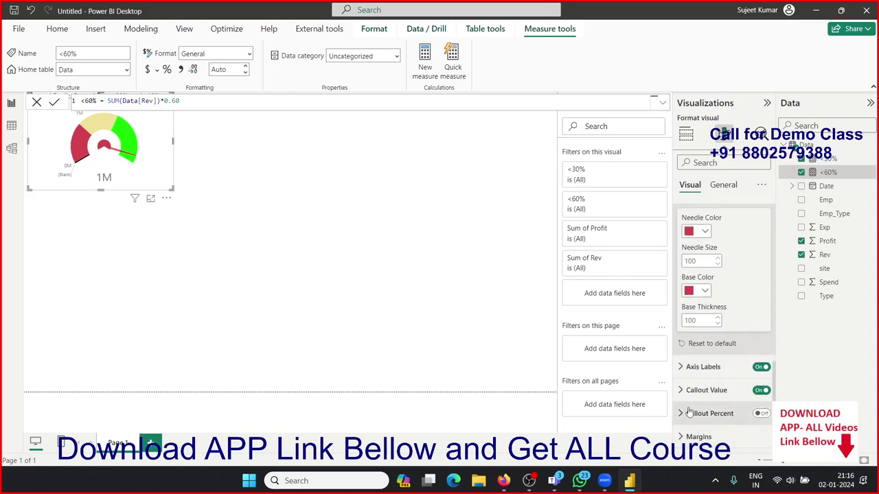
Replace the gauge's title text with 'Total Profit'.
click(250, 209)
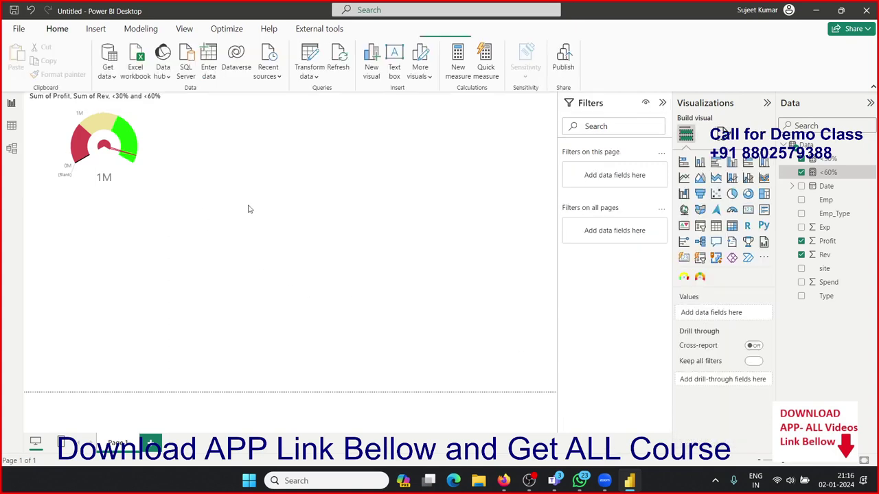
click(149, 184)
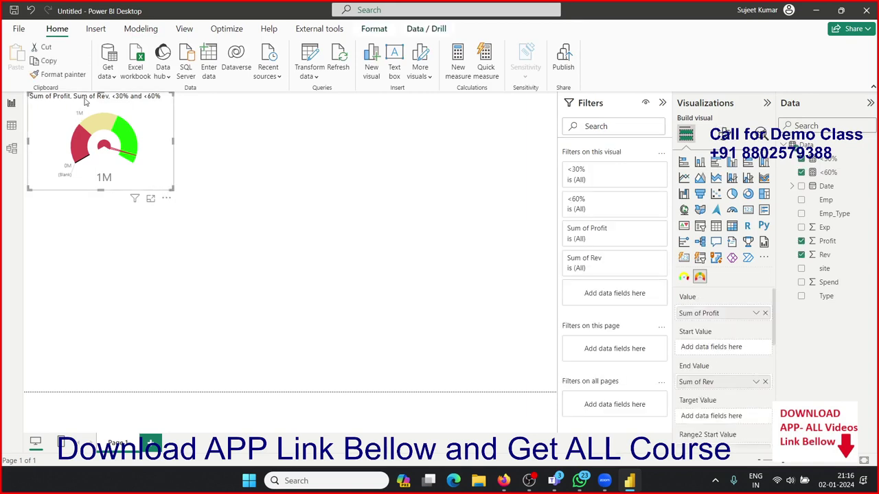
click(725, 134)
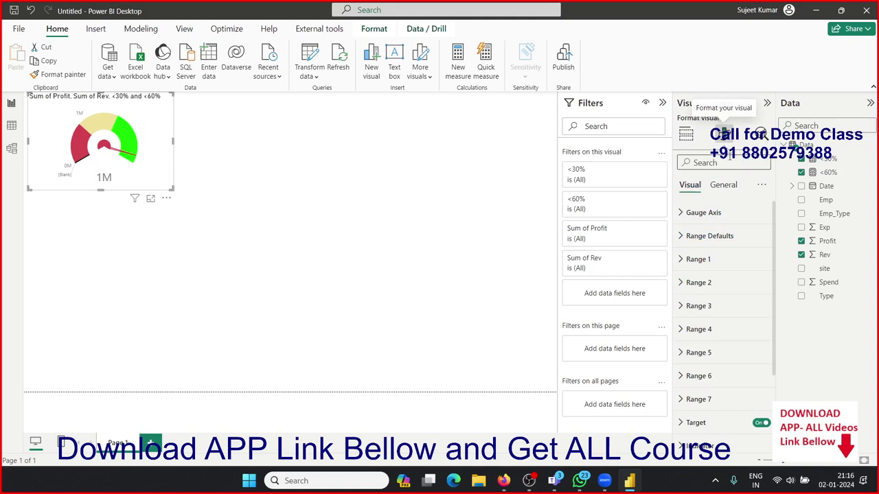
click(722, 187)
click(698, 237)
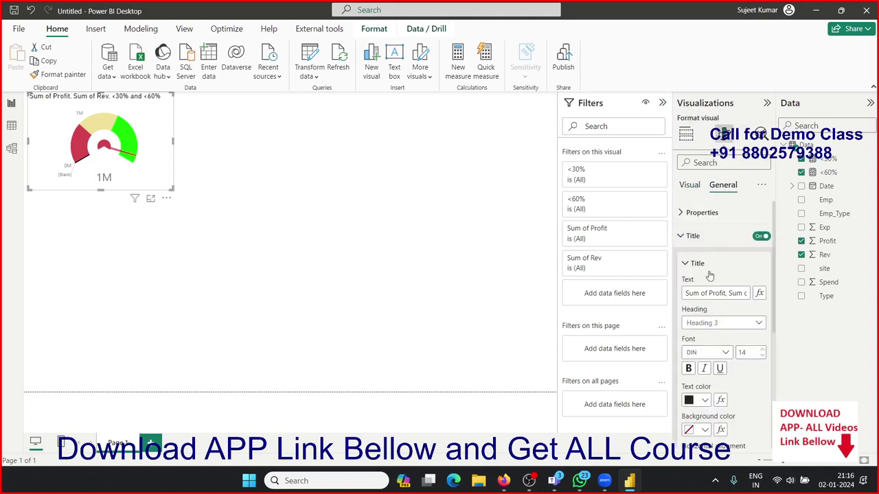
triple_click(712, 294)
text(Total Profit)
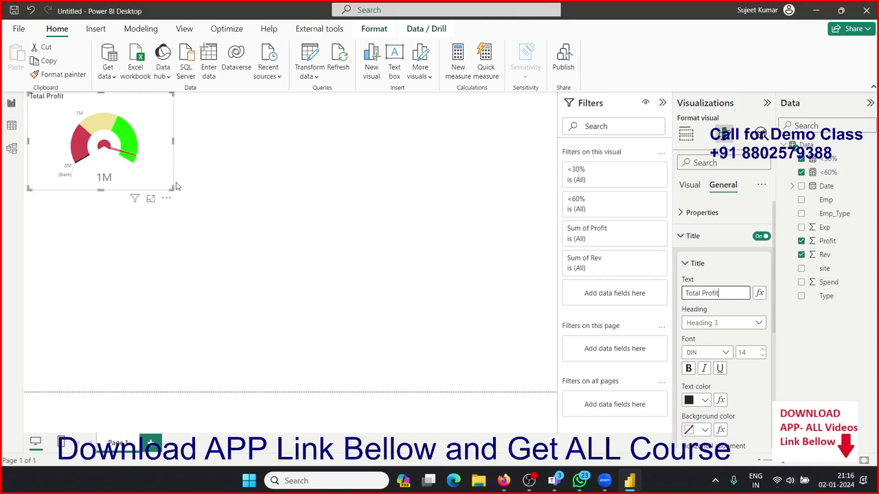
Drag the gauge's corner to shrink it to a compact size.
mouse_move(173, 189)
mouse_down()
mouse_move(144, 166)
mouse_move(160, 194)
mouse_up()
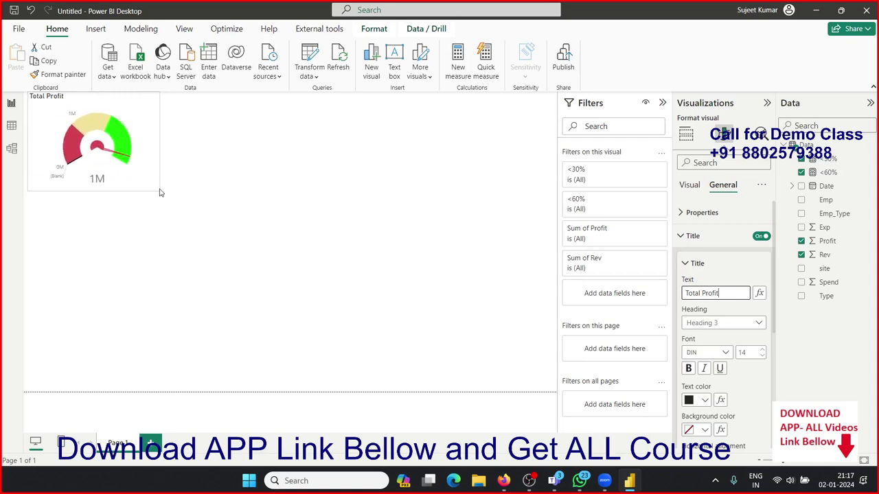
mouse_move(160, 193)
mouse_down()
mouse_move(110, 192)
mouse_move(135, 198)
mouse_up()
click(136, 203)
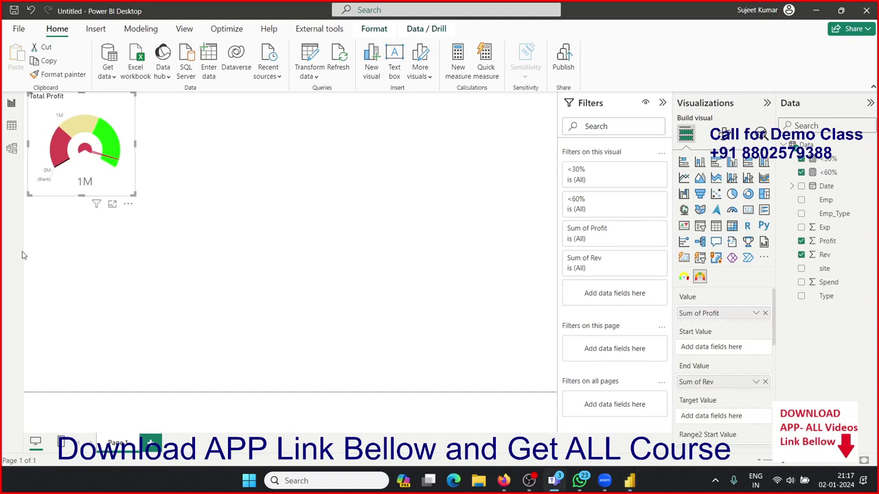
Set the page's canvas background colour to dark blue.
click(222, 173)
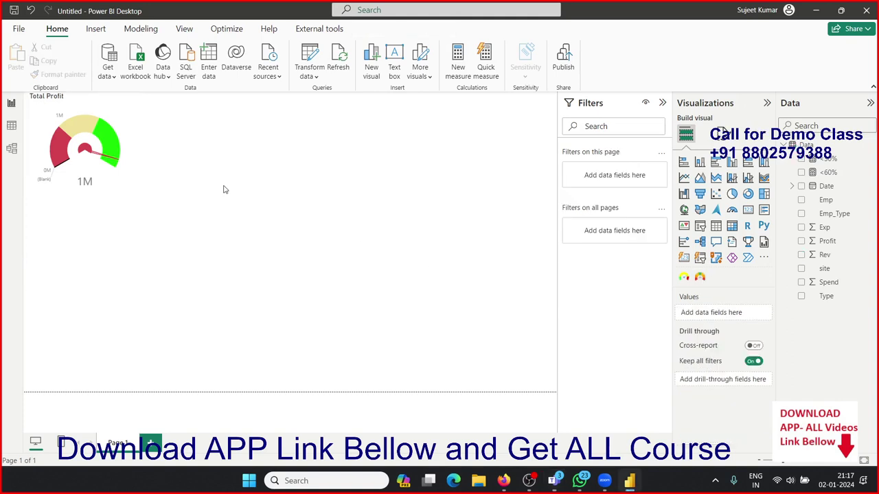
click(70, 184)
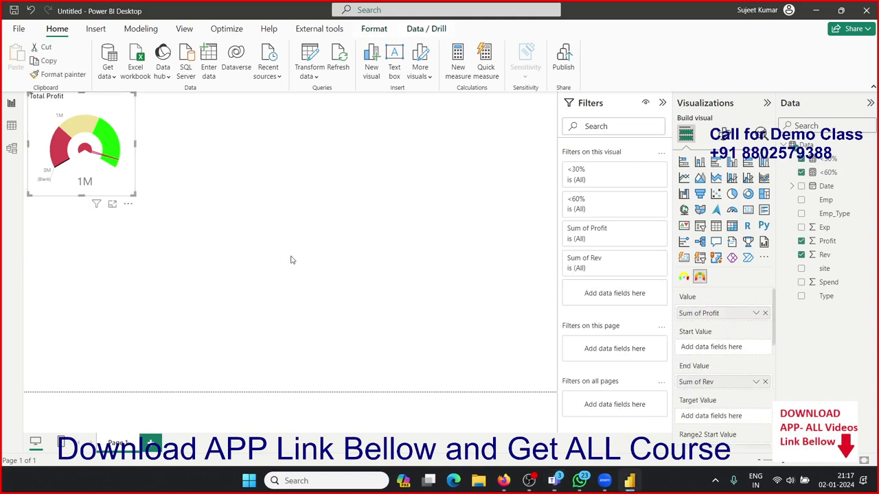
click(333, 254)
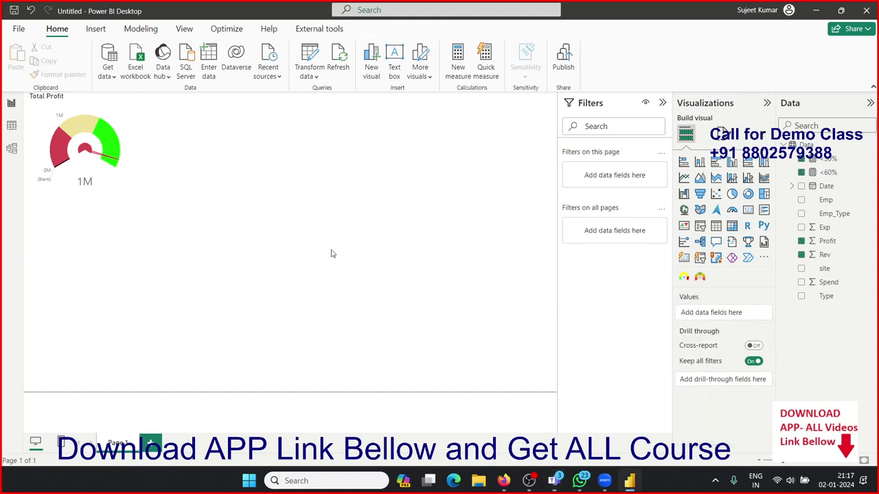
click(721, 133)
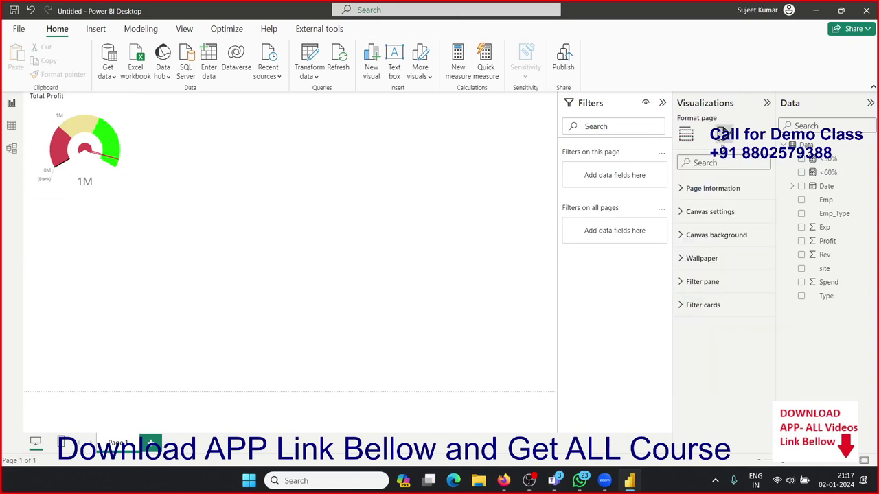
click(718, 213)
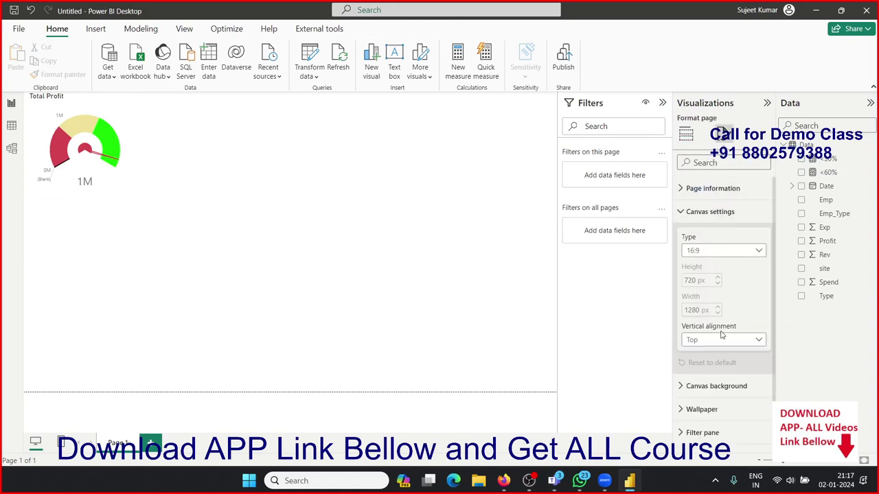
scroll(722, 347, down, 1)
click(717, 366)
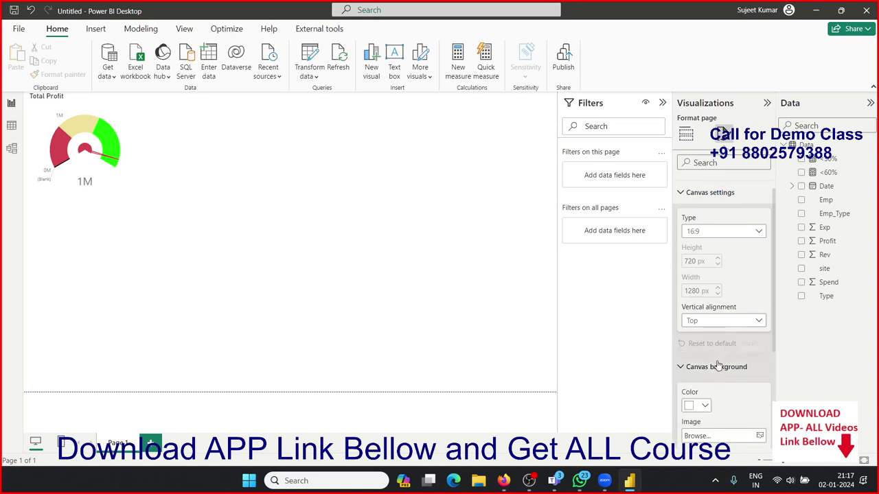
scroll(716, 364, down, 3)
click(704, 353)
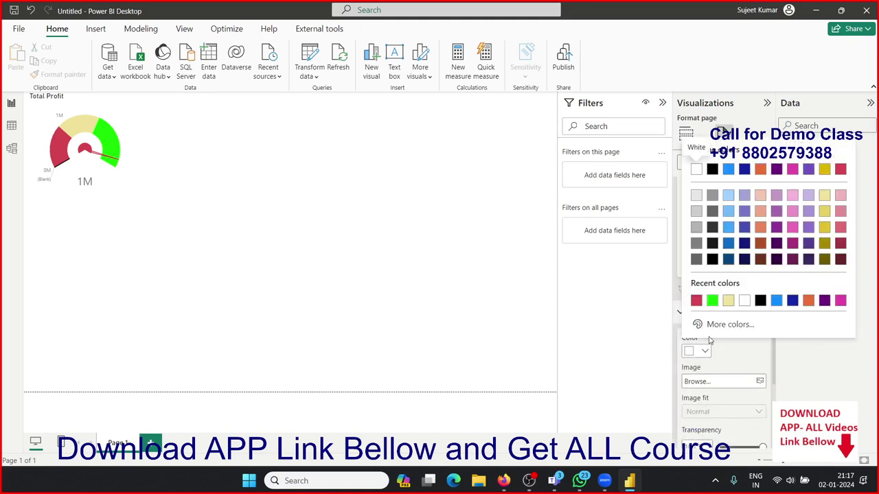
click(744, 171)
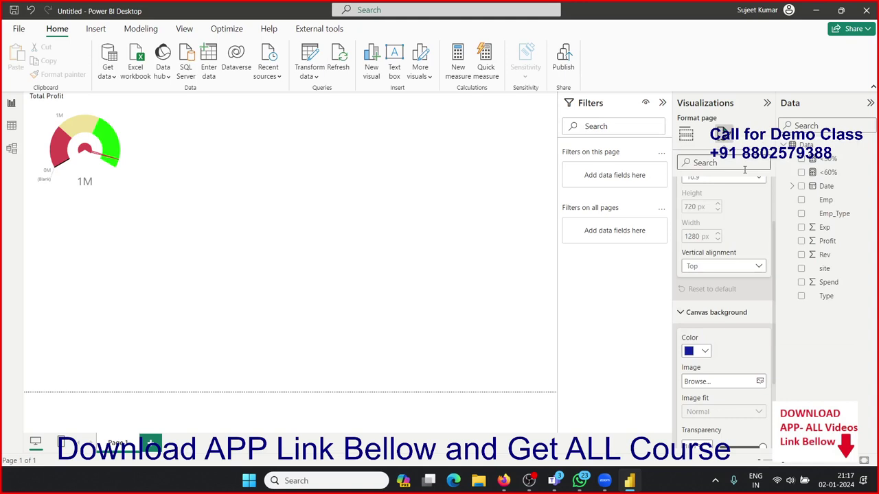
Lower the canvas background transparency to 0% so the dark blue is fully opaque.
scroll(714, 391, down, 2)
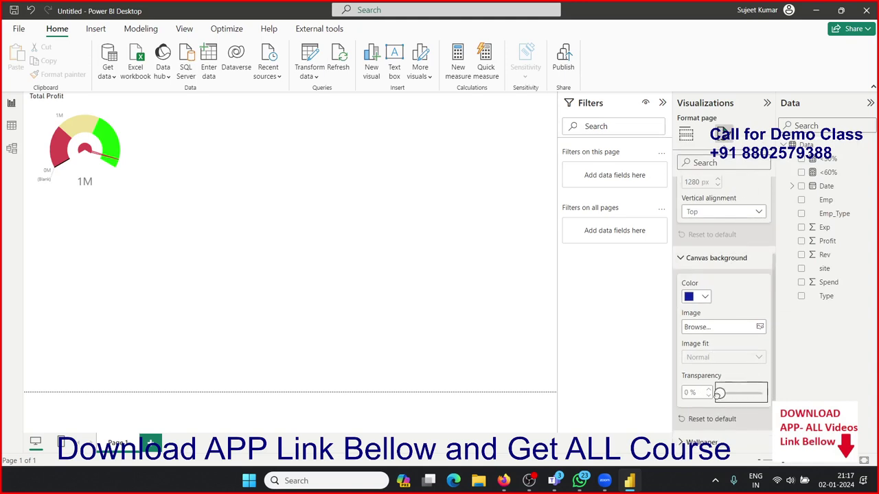
drag(761, 392, 717, 394)
scroll(694, 430, down, 2)
scroll(693, 429, up, 5)
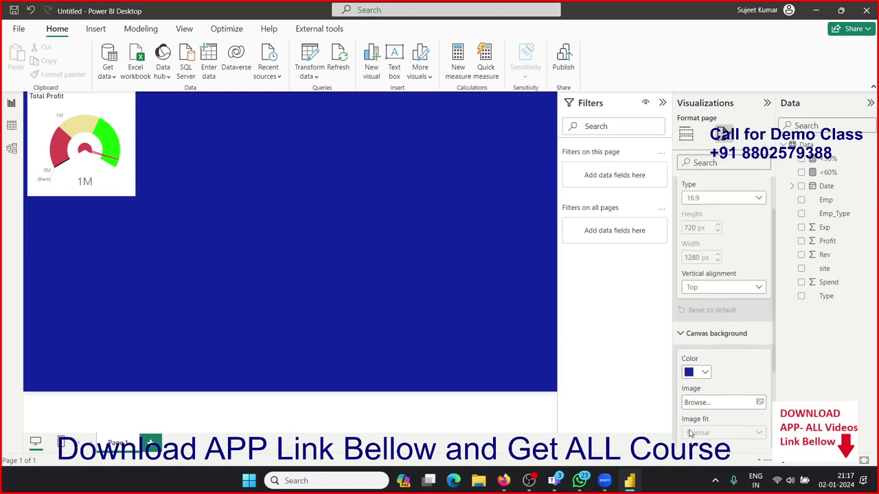
scroll(692, 428, down, 5)
scroll(688, 425, up, 7)
scroll(689, 426, down, 5)
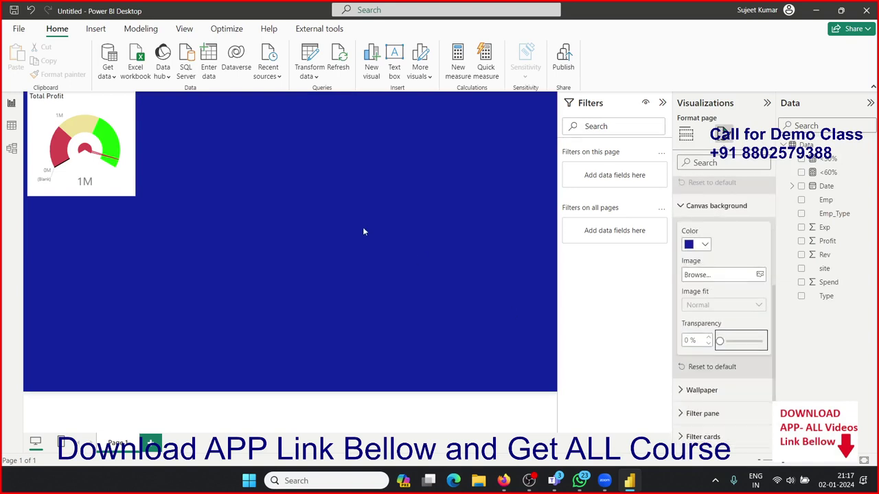
click(120, 189)
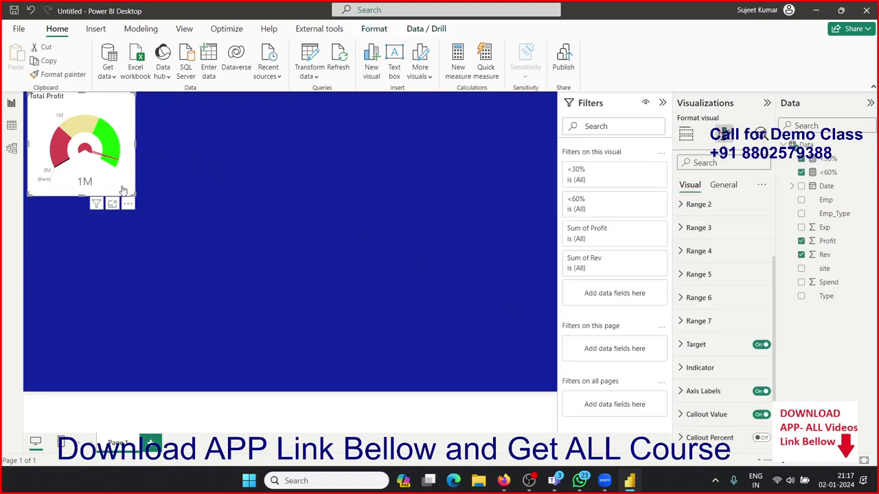
Set the Total Profit gauge's background transparency to 100%, keeping it white.
scroll(706, 254, up, 3)
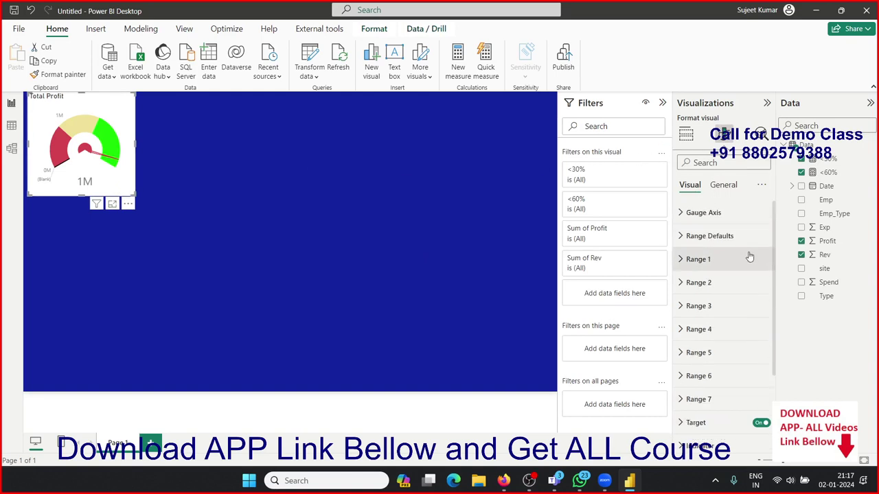
click(720, 186)
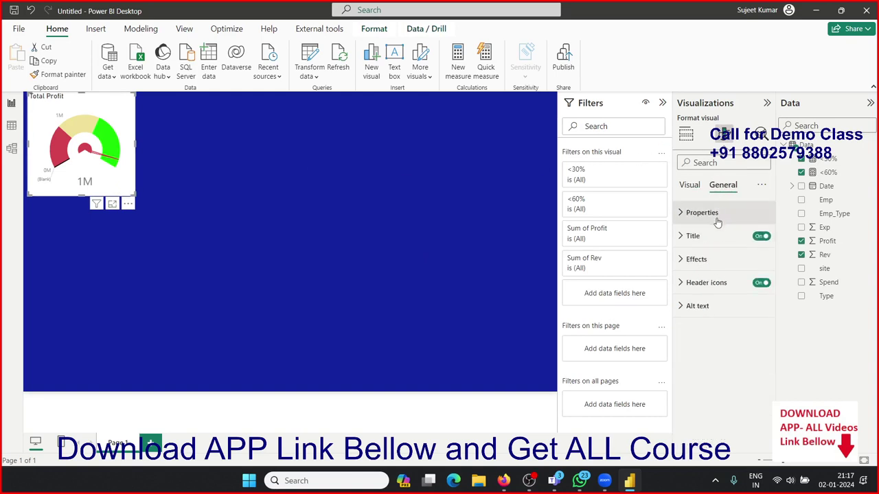
click(696, 260)
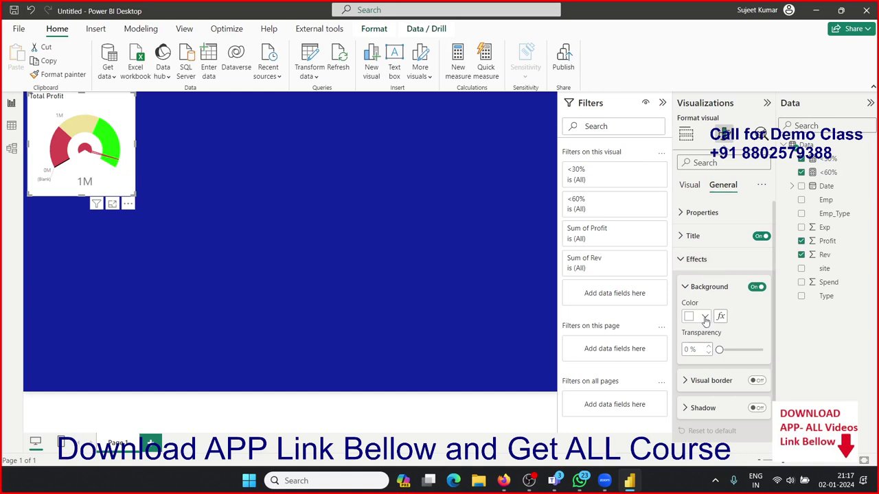
click(705, 318)
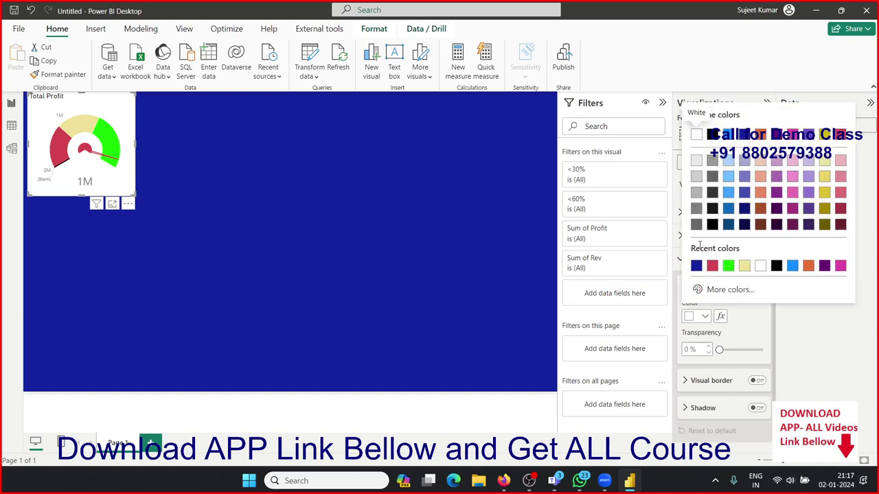
click(763, 327)
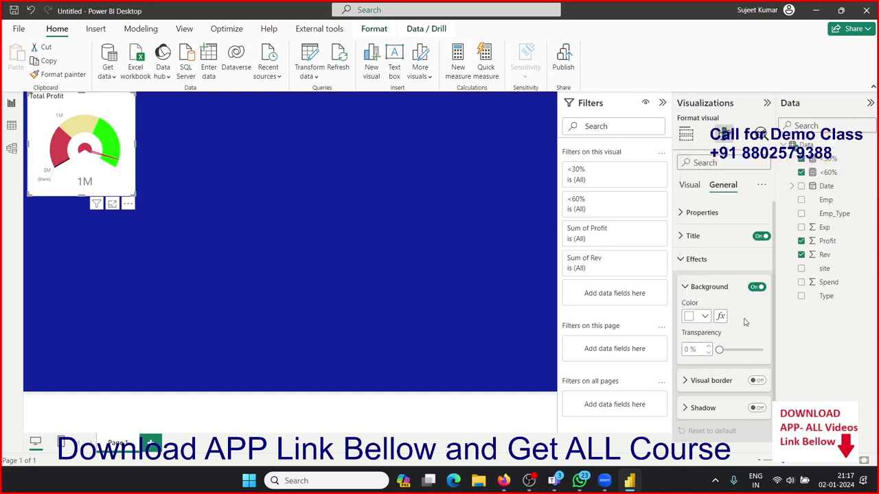
drag(719, 350, 772, 351)
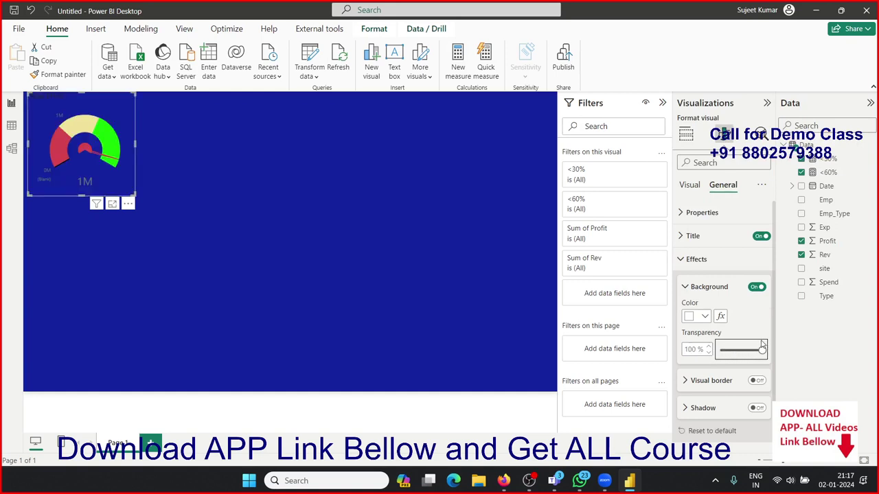
click(87, 183)
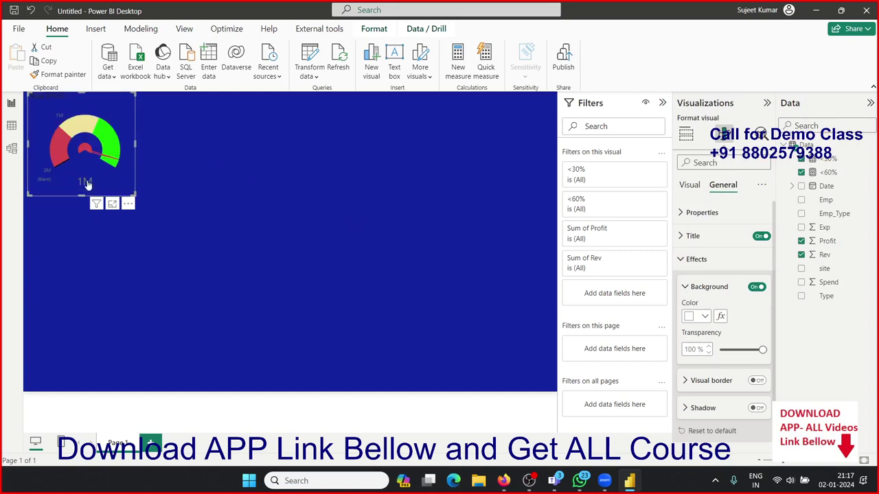
click(685, 287)
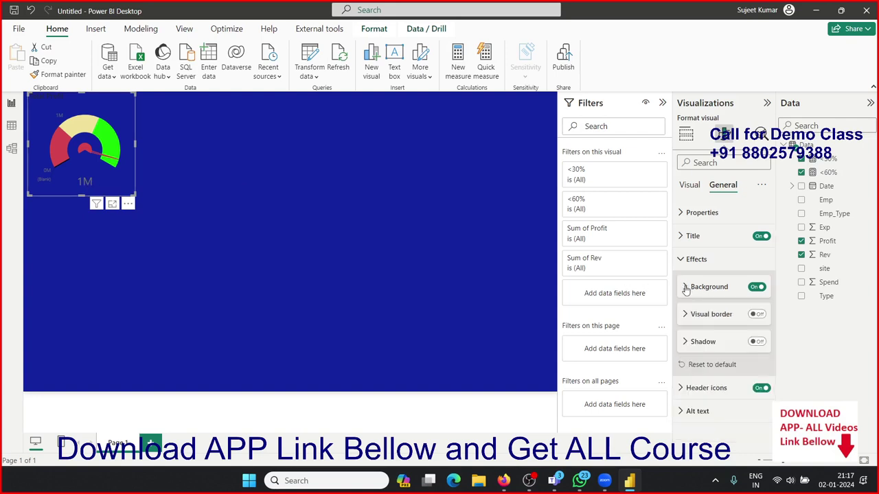
click(355, 252)
Drag the gauge's Target line Length slider up to 26.
click(105, 180)
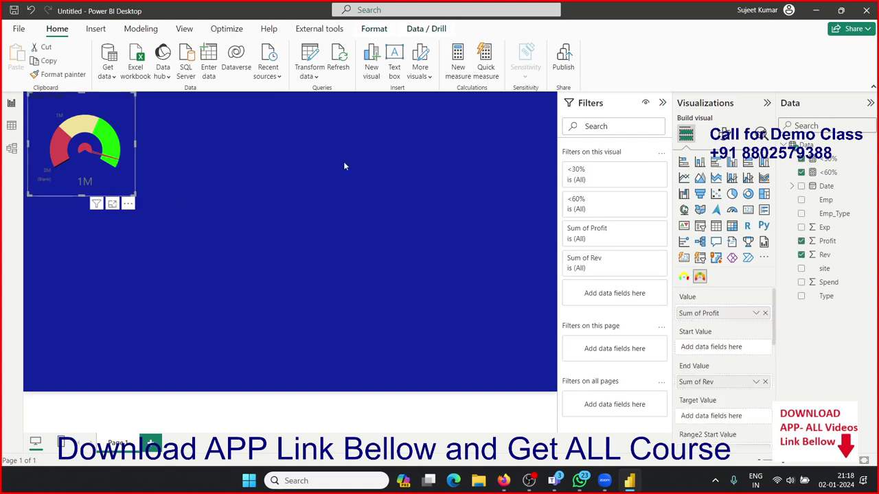
click(725, 137)
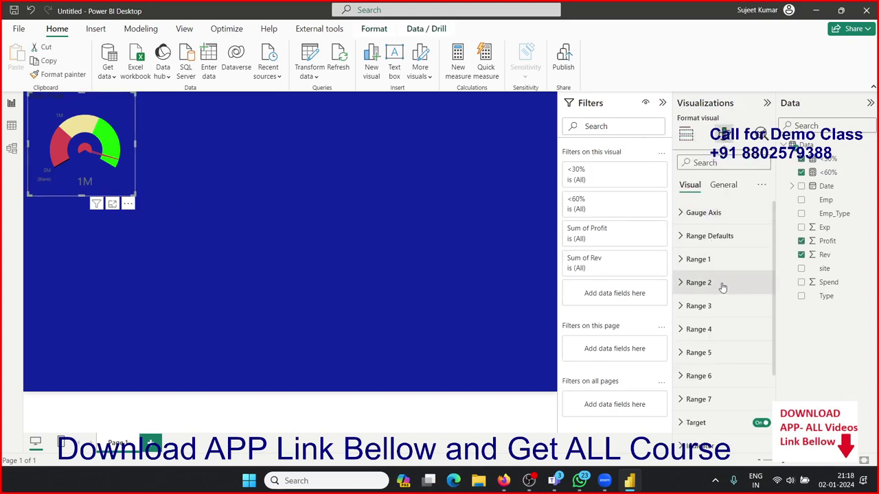
click(683, 214)
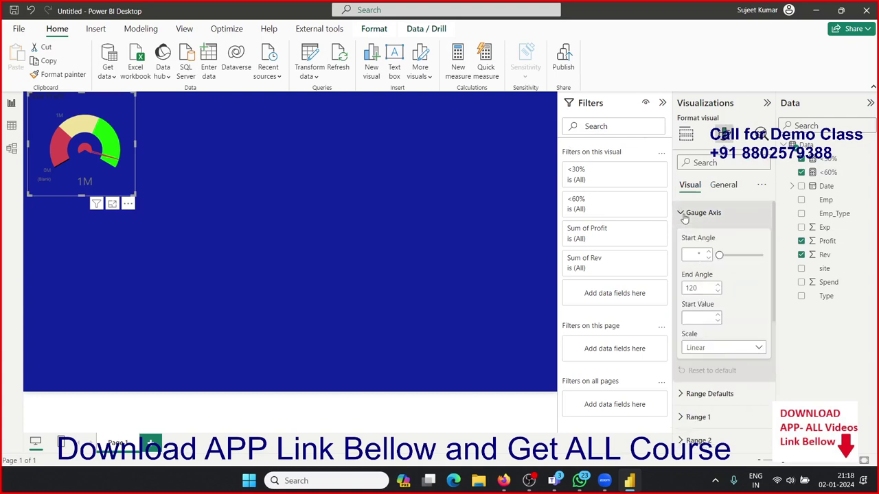
click(684, 215)
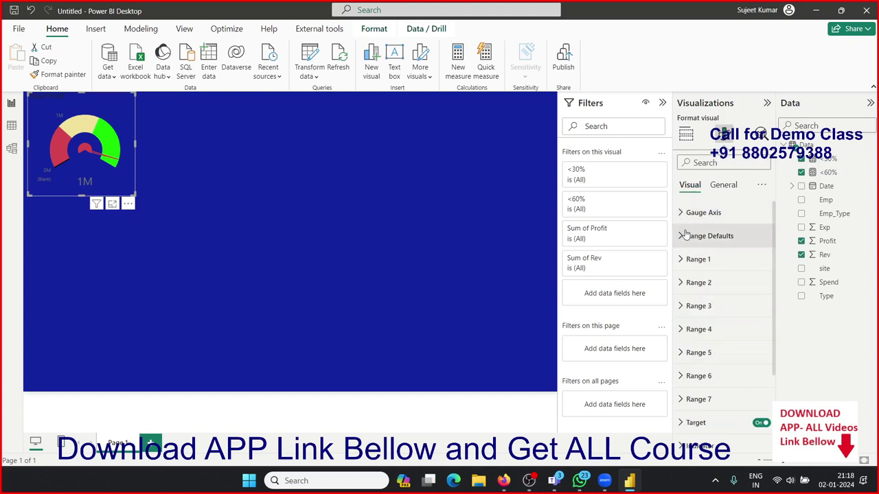
click(685, 237)
click(685, 236)
scroll(688, 271, down, 3)
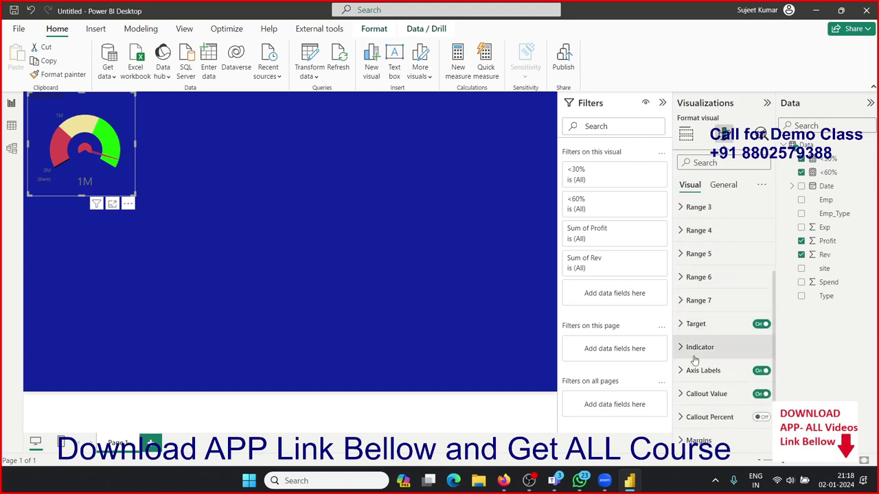
click(691, 332)
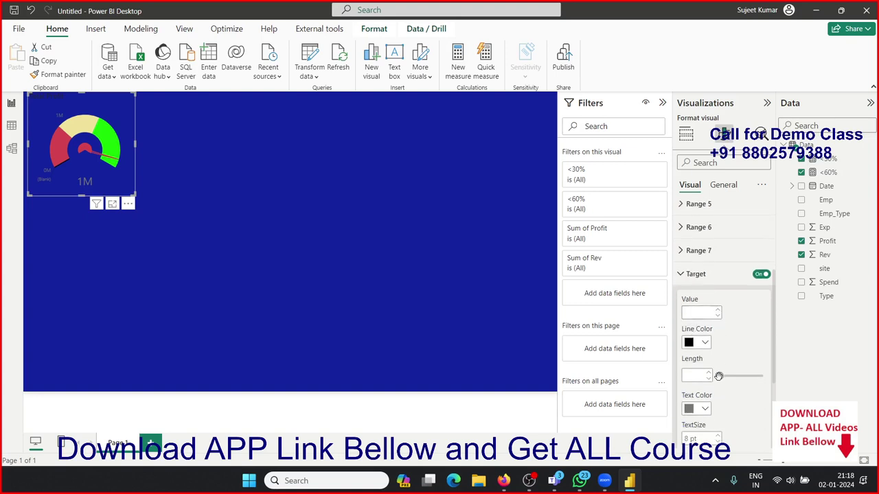
drag(719, 376, 761, 375)
click(700, 274)
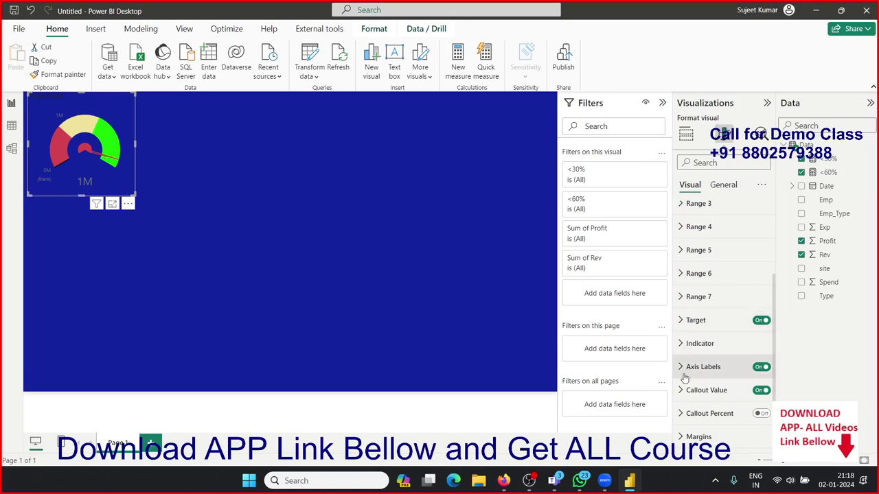
Make the gauge's axis labels white.
click(683, 375)
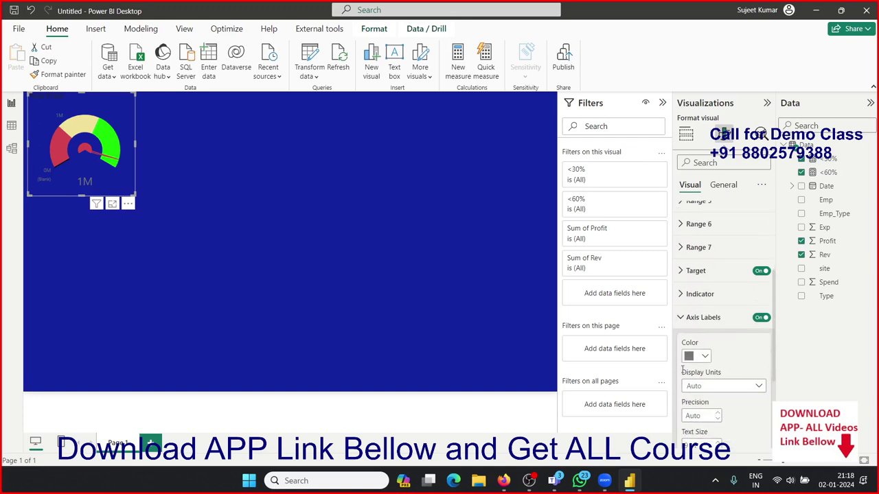
click(703, 357)
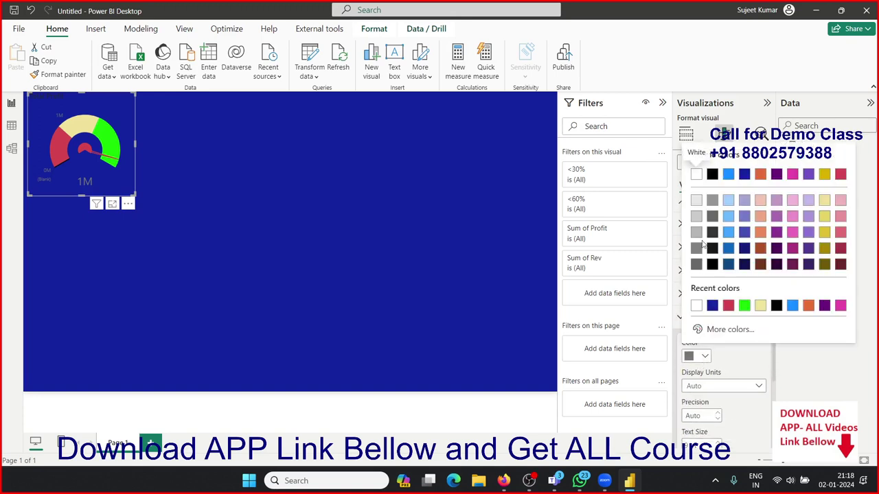
click(696, 175)
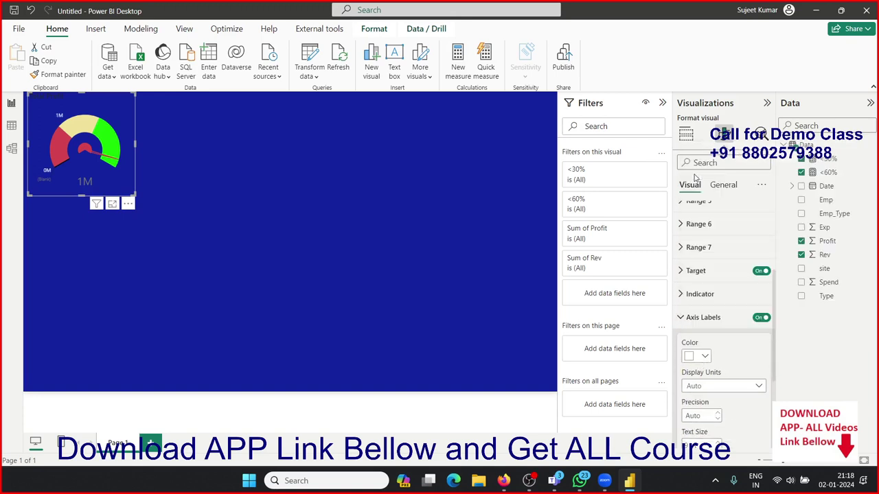
click(682, 317)
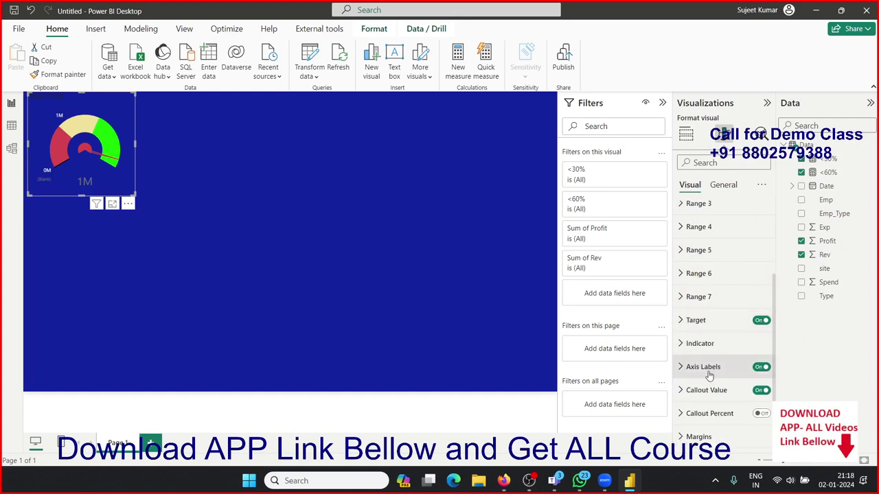
Make the 1M callout value white and reduce its text size to 12 pt.
click(686, 391)
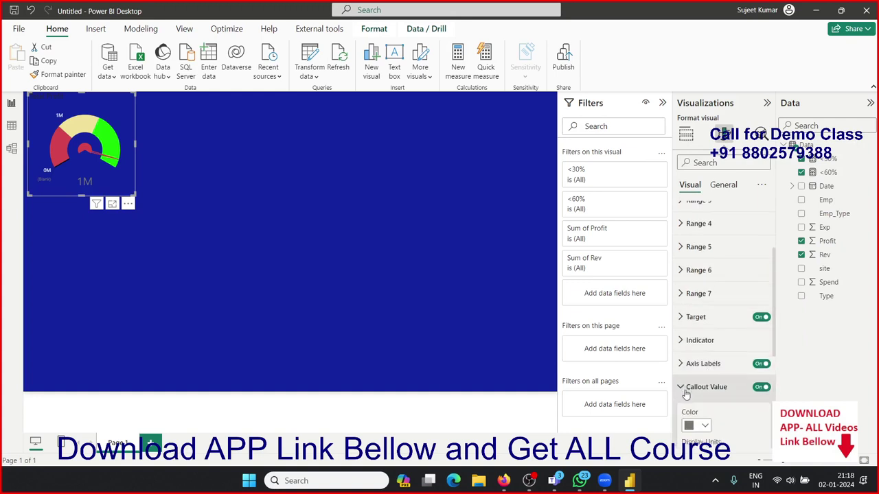
scroll(696, 273, down, 5)
click(703, 232)
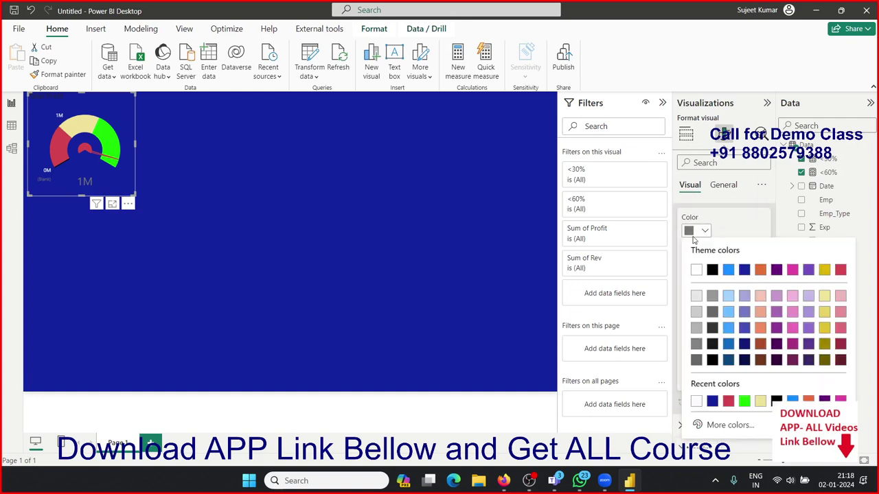
click(694, 269)
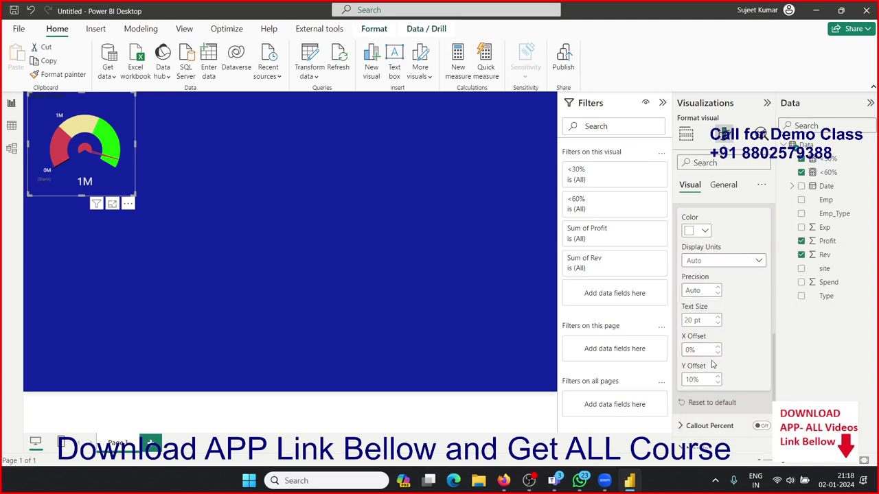
click(718, 323)
click(718, 324)
click(718, 324)
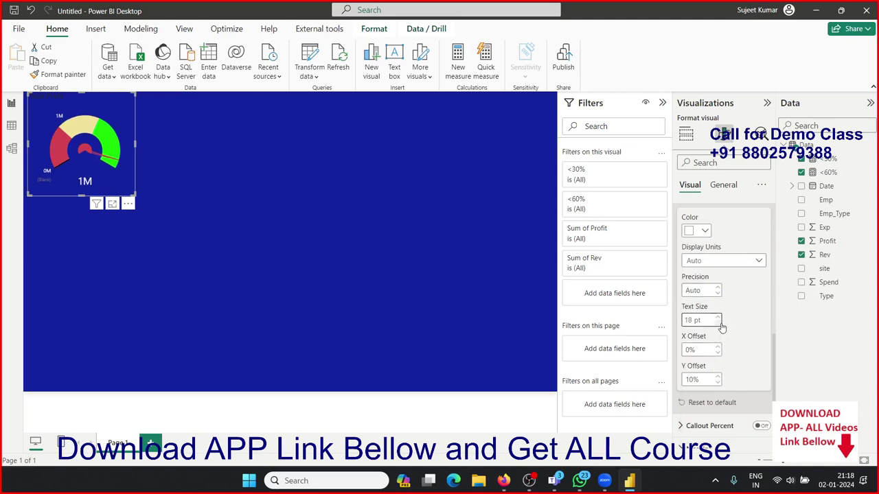
click(718, 323)
click(718, 323)
click(718, 322)
click(718, 323)
click(718, 323)
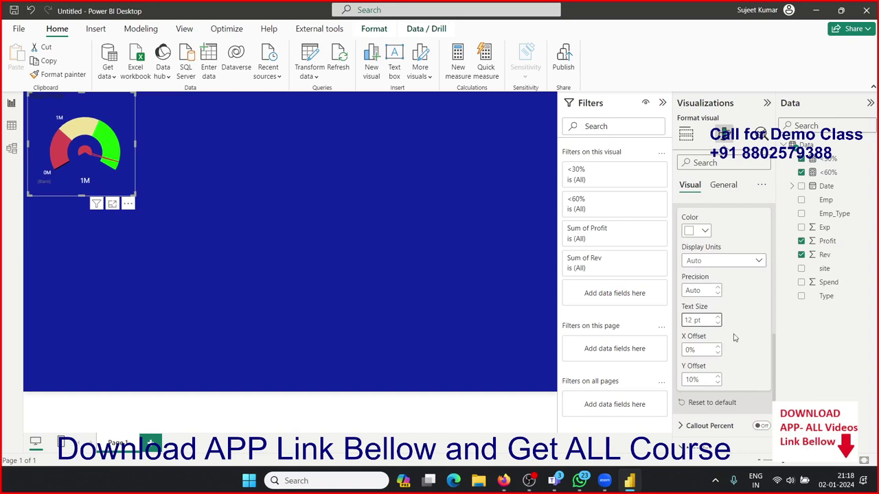
Expand and collapse the Callout Percent settings, then reselect the gauge.
scroll(741, 339, down, 1)
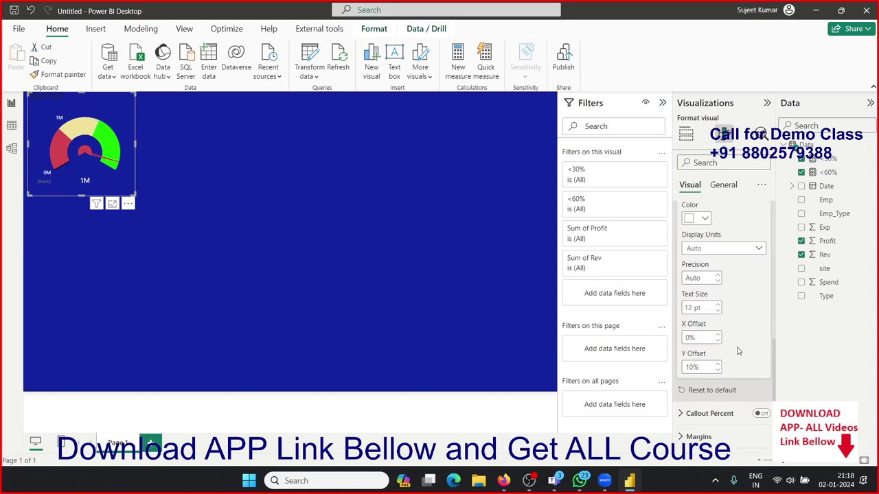
click(709, 413)
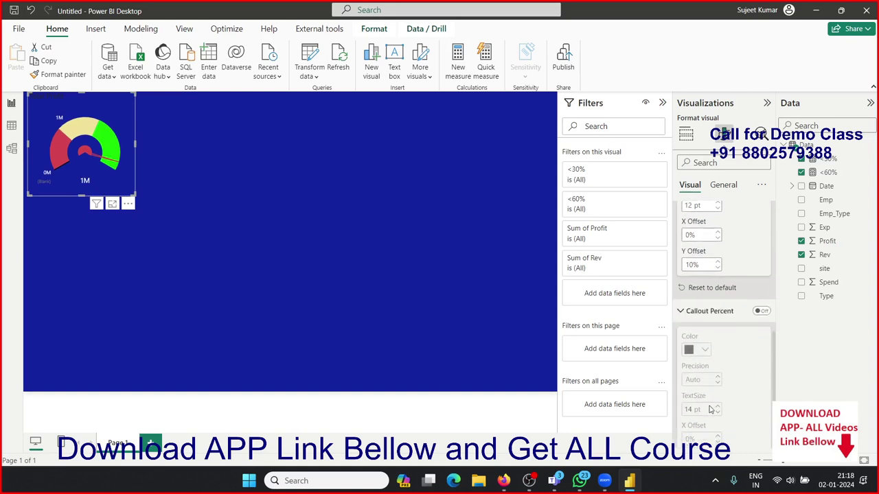
scroll(710, 412, down, 2)
scroll(711, 398, up, 3)
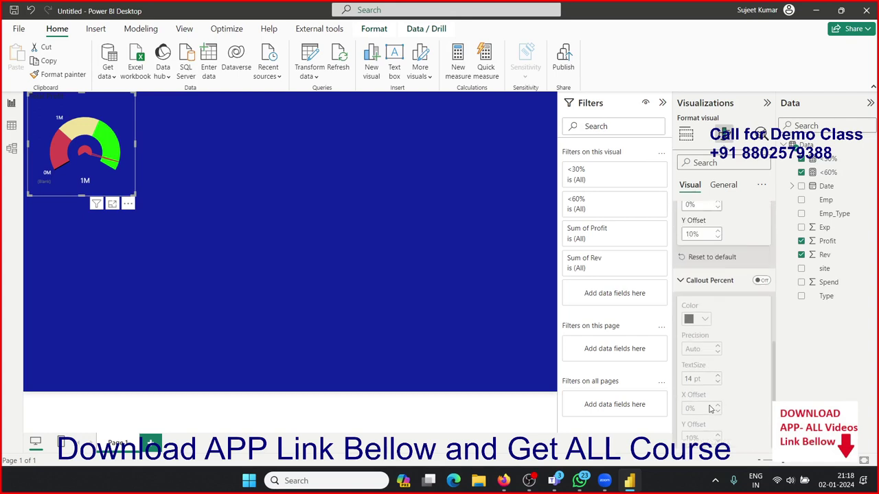
click(681, 361)
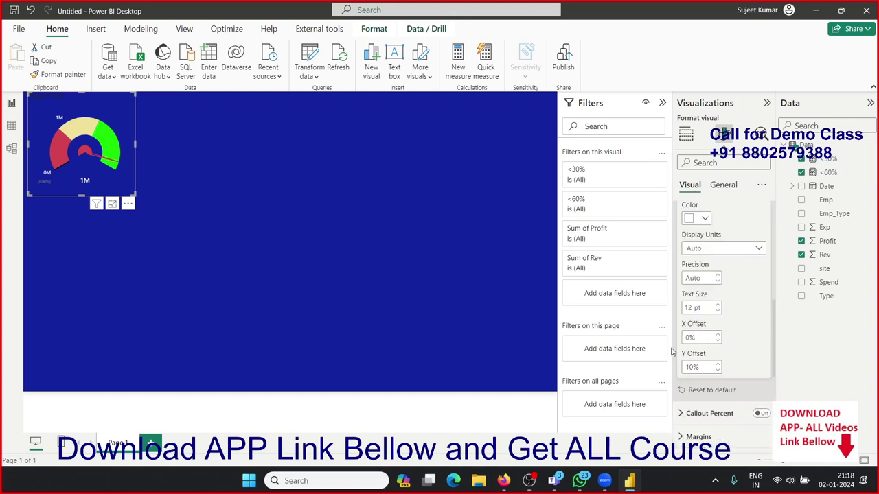
click(319, 201)
click(125, 184)
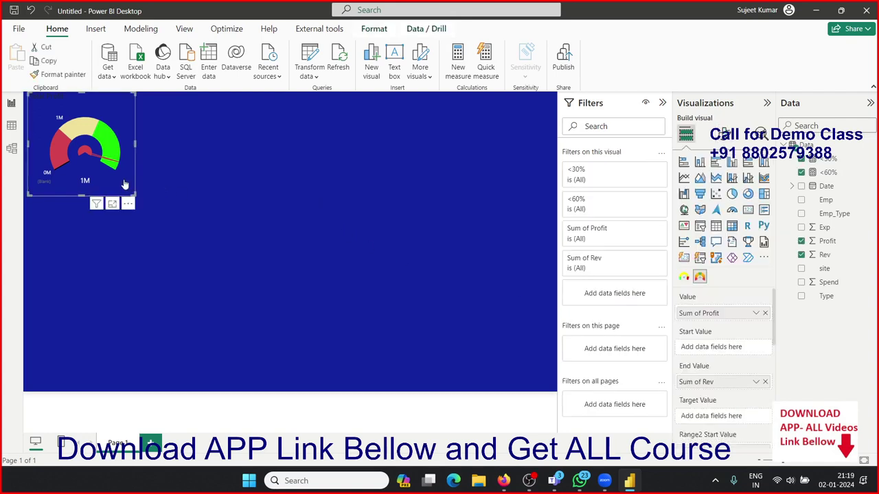
Move the gauge slightly right and down.
click(200, 167)
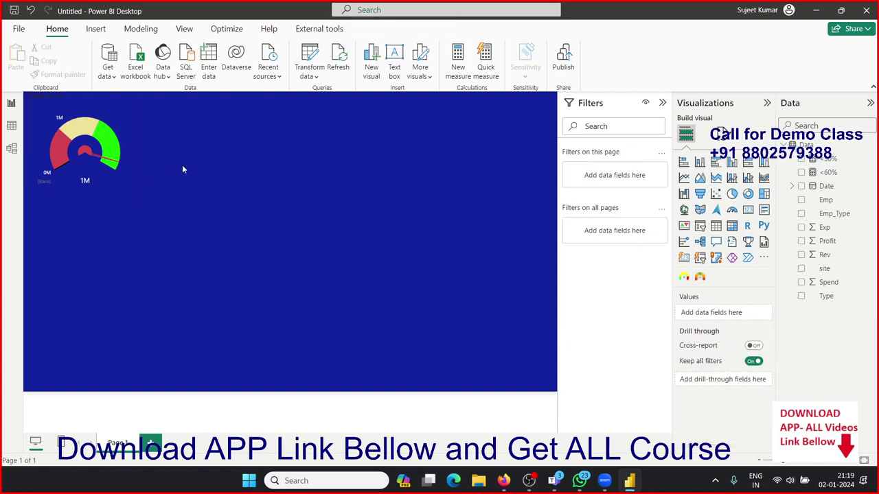
click(129, 192)
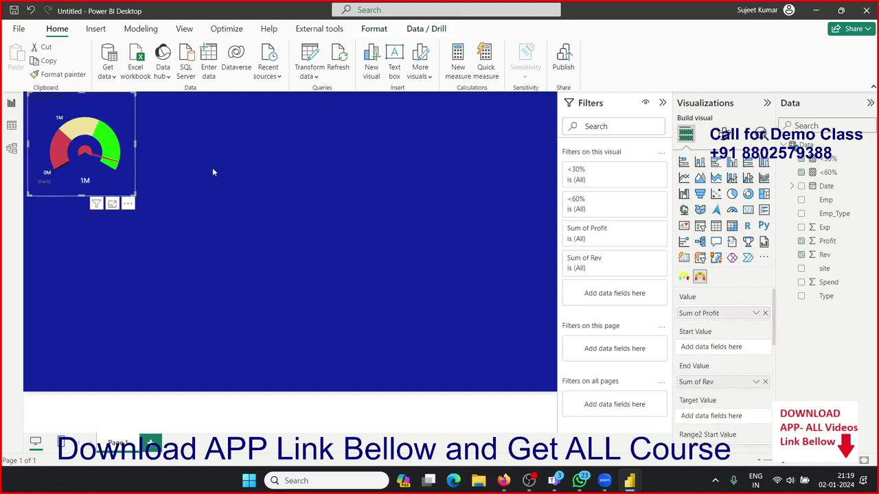
click(176, 141)
click(82, 124)
drag(134, 128, 145, 137)
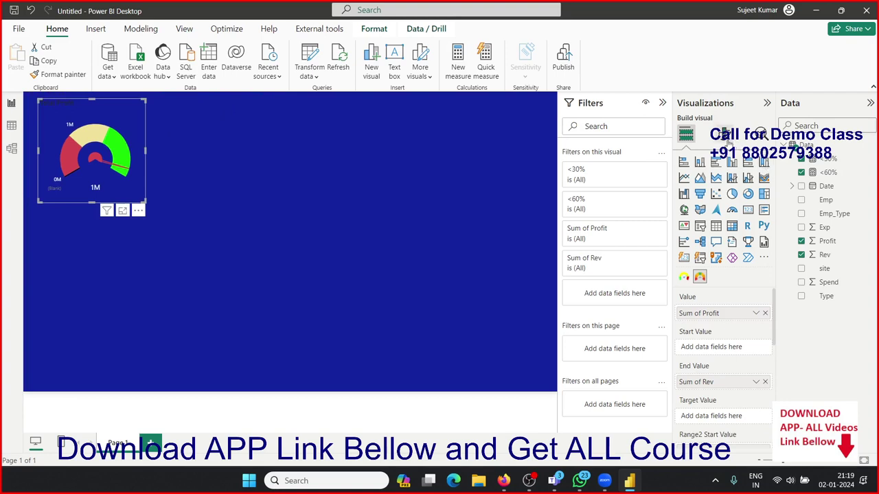
Set the Total Profit title's text colour to white.
click(725, 136)
click(724, 185)
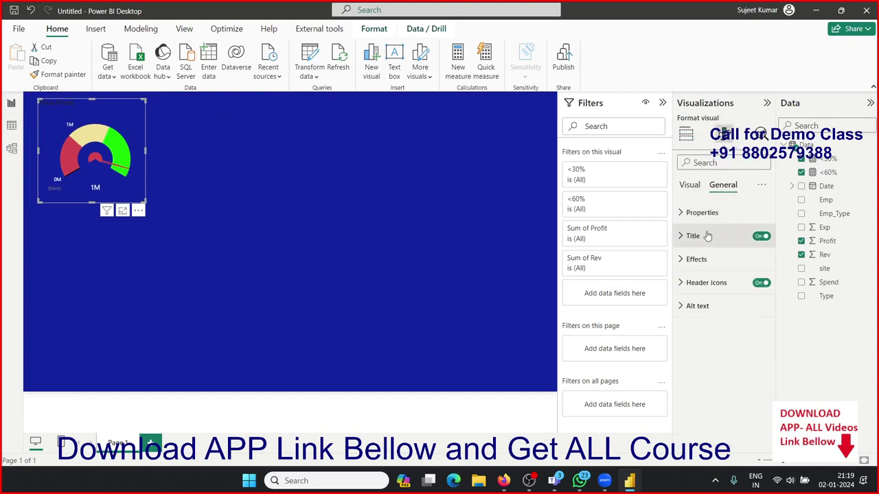
click(697, 236)
scroll(729, 369, down, 3)
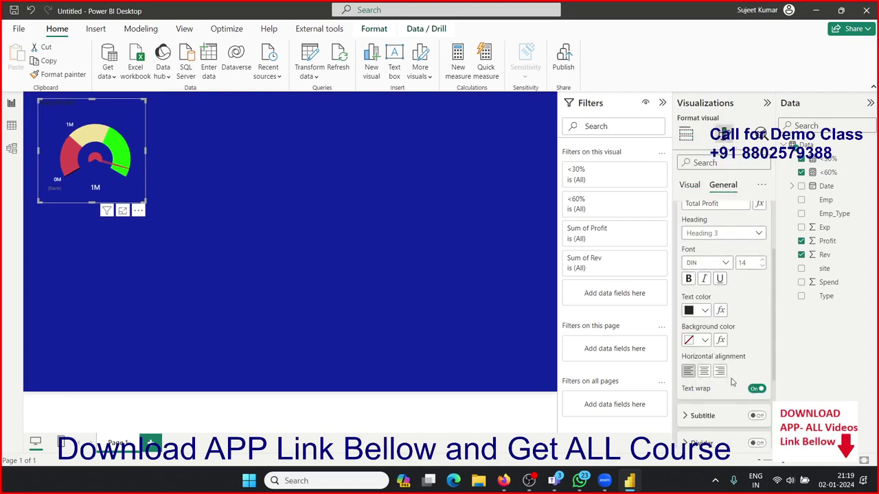
click(705, 302)
click(695, 252)
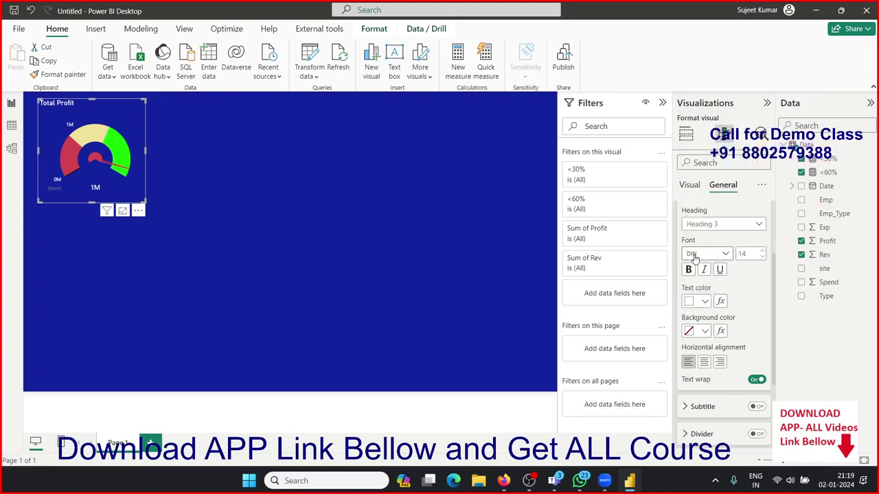
click(243, 156)
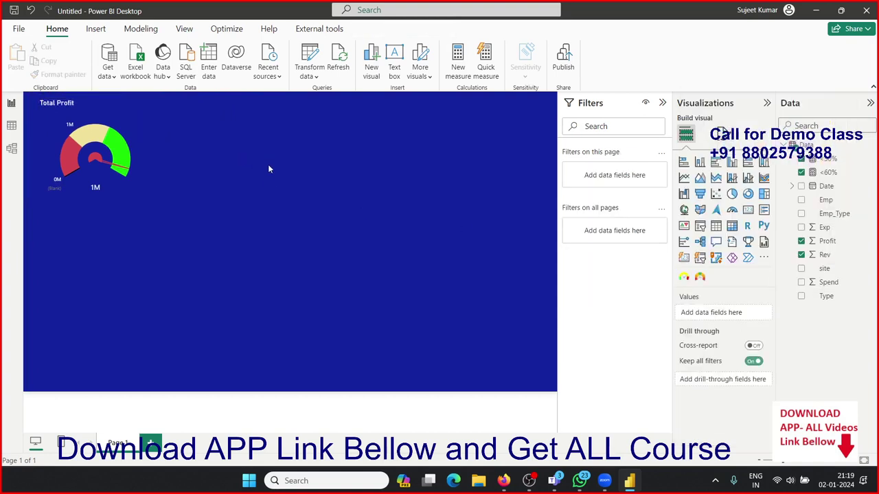
click(140, 185)
Nudge the Total Profit gauge slightly right and down.
right_click(140, 185)
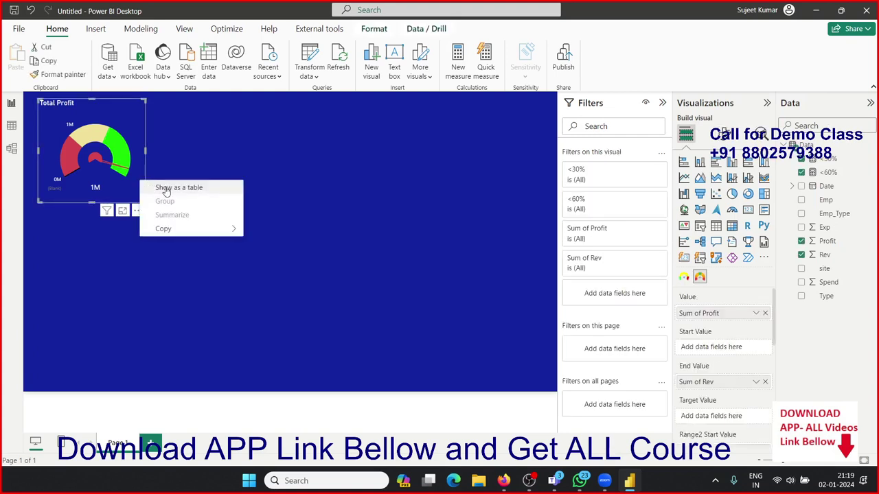
click(210, 200)
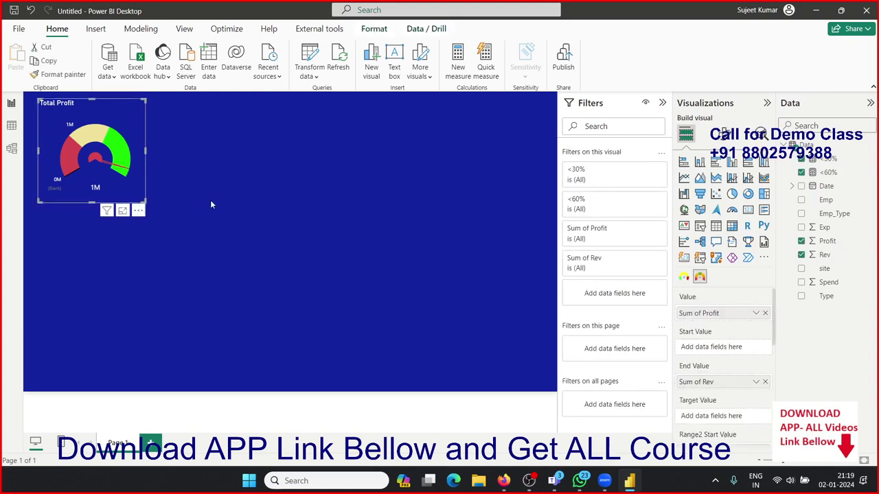
click(211, 164)
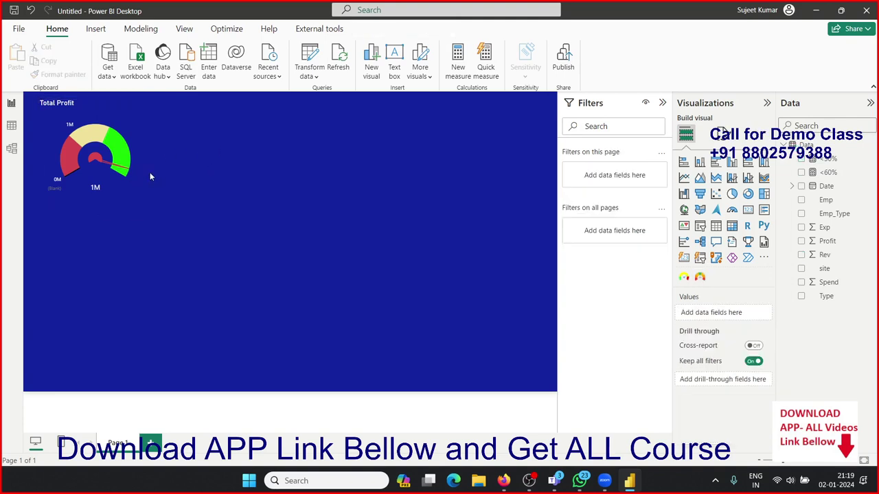
click(126, 183)
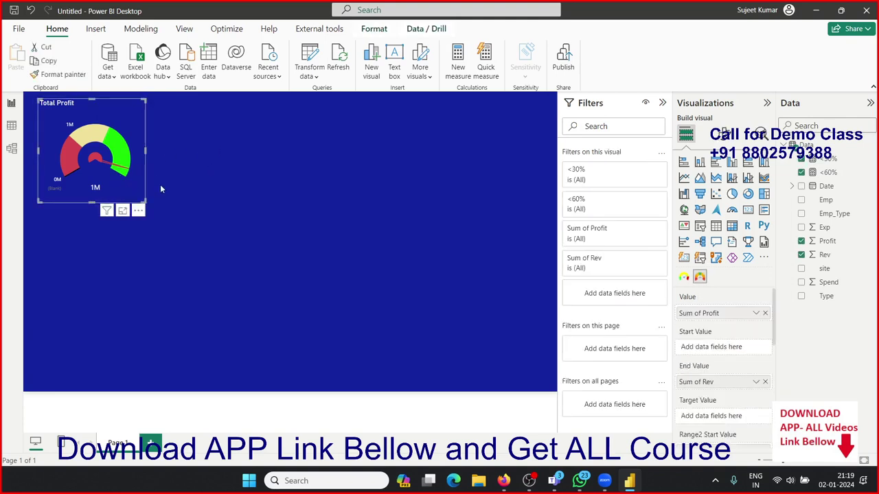
click(177, 154)
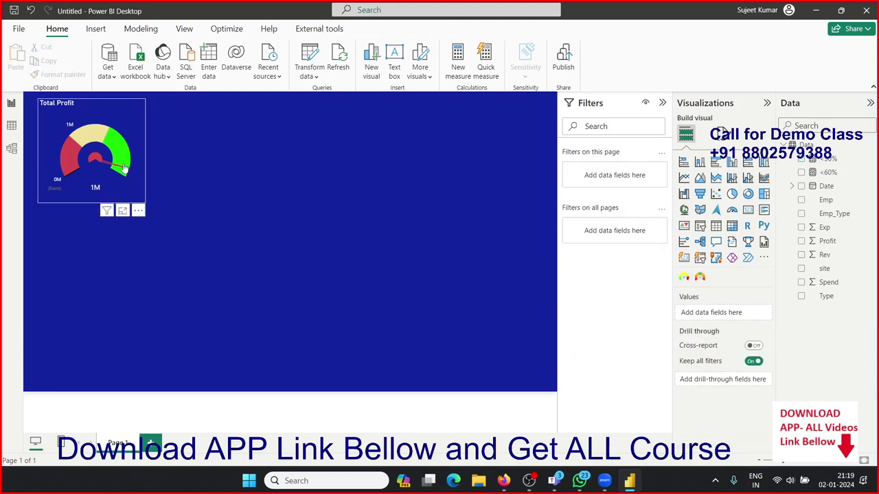
click(141, 192)
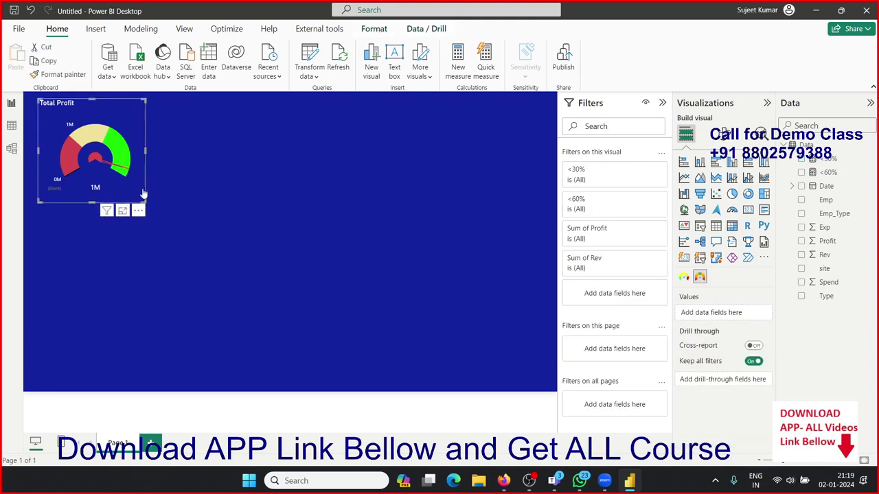
drag(141, 192, 152, 202)
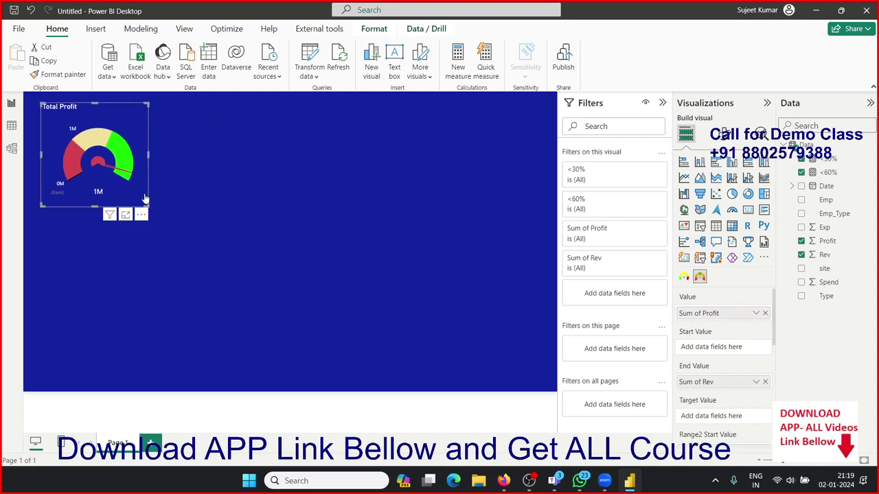
Copy and paste the gauge, placing the duplicate to the right of the original.
click(48, 62)
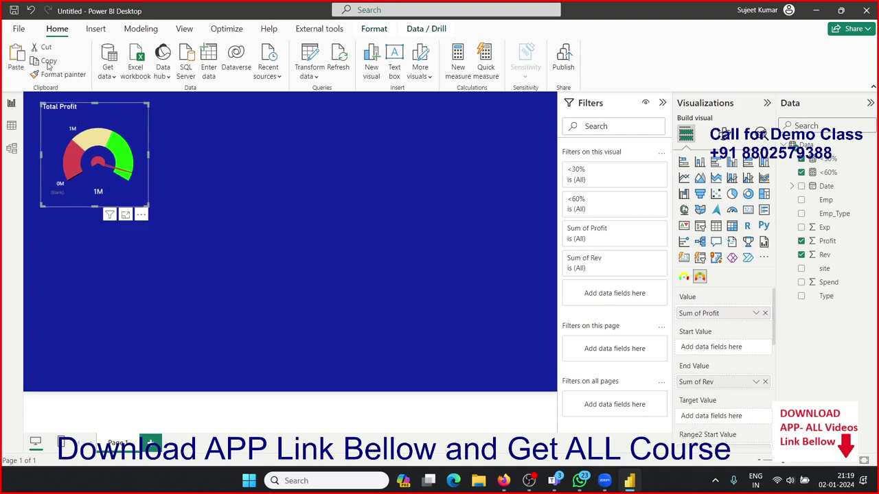
click(198, 148)
click(17, 59)
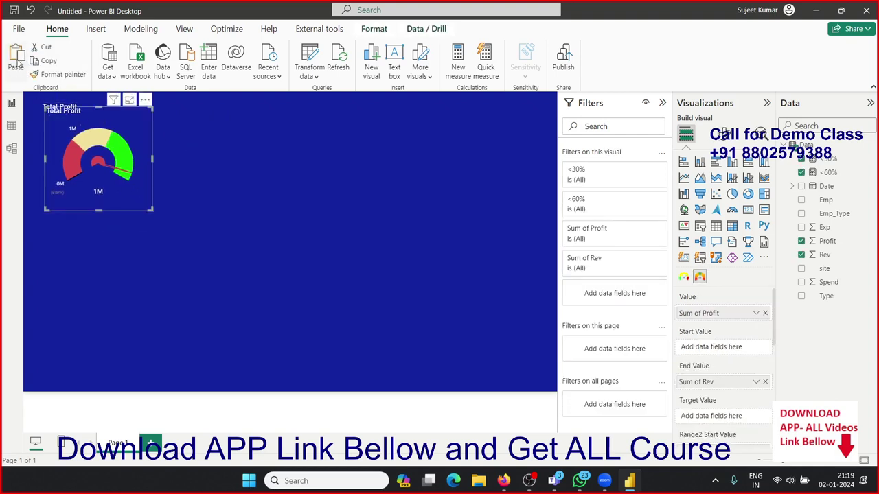
drag(91, 108, 206, 114)
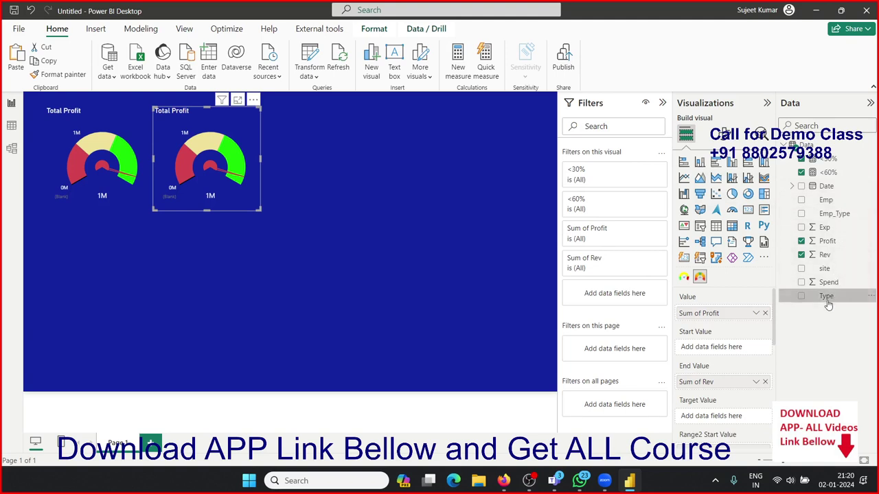
Filter the copied gauge to Type NEW and append 'of NEW Customer' to its title.
drag(827, 296, 632, 299)
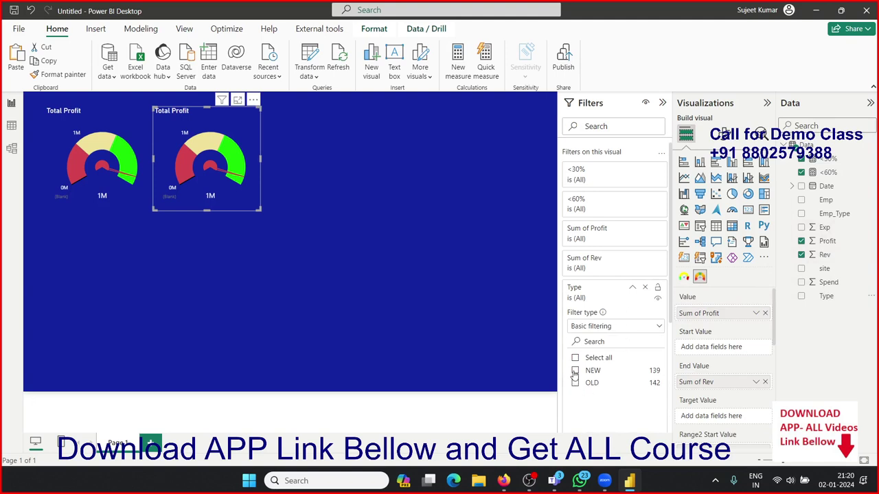
click(574, 370)
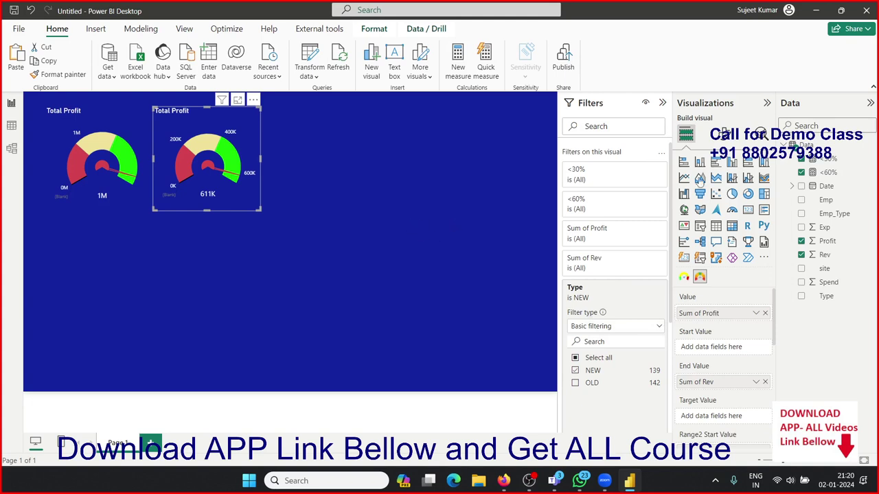
click(726, 135)
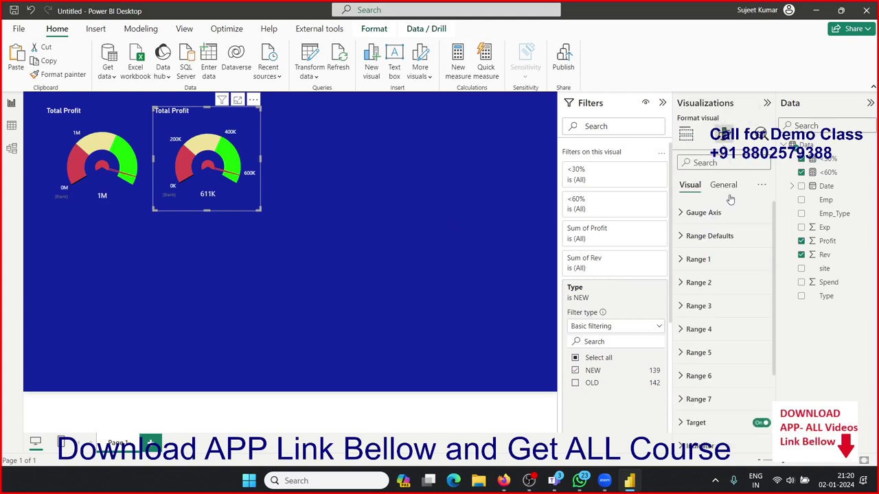
click(728, 186)
click(692, 235)
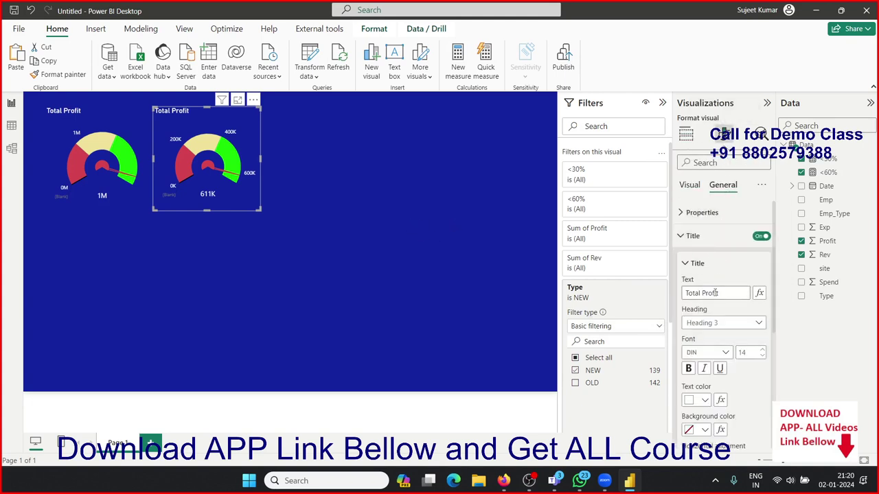
click(728, 293)
text(of NEW)
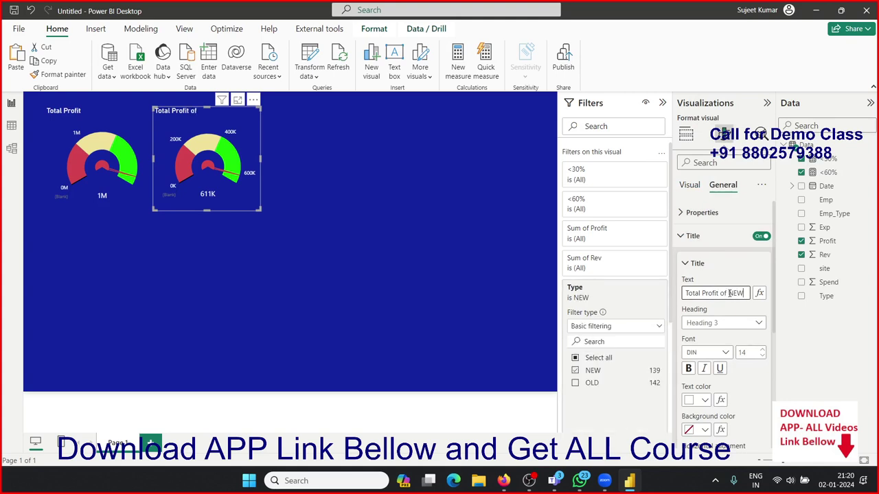
text( C)
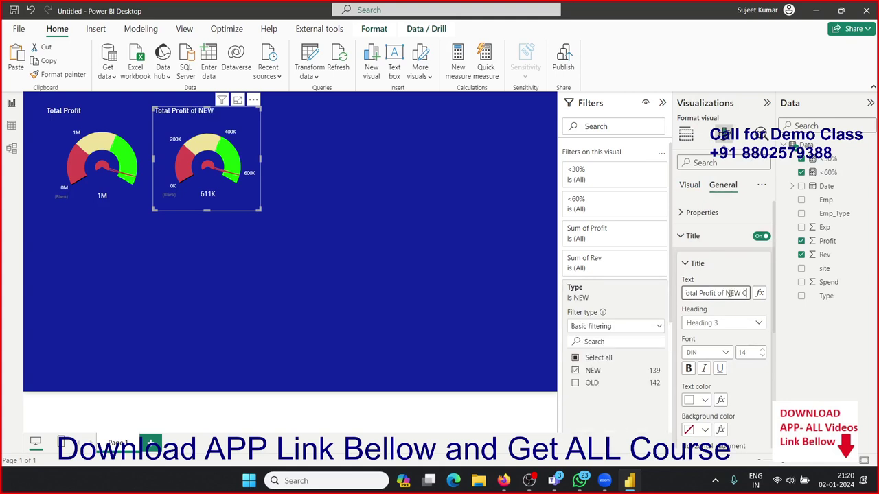
text(ustomer)
Paste a copy of the Total Profit gauge and a duplicate of the NEW Customer profit gauge.
click(264, 211)
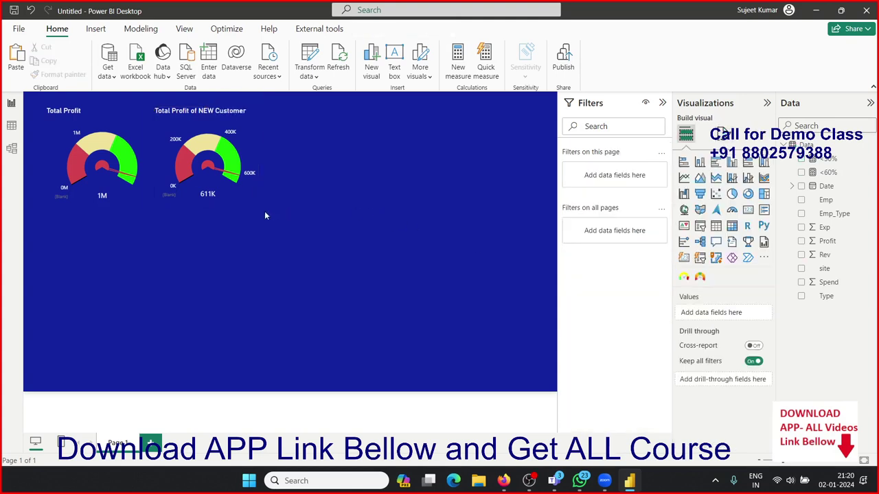
click(248, 210)
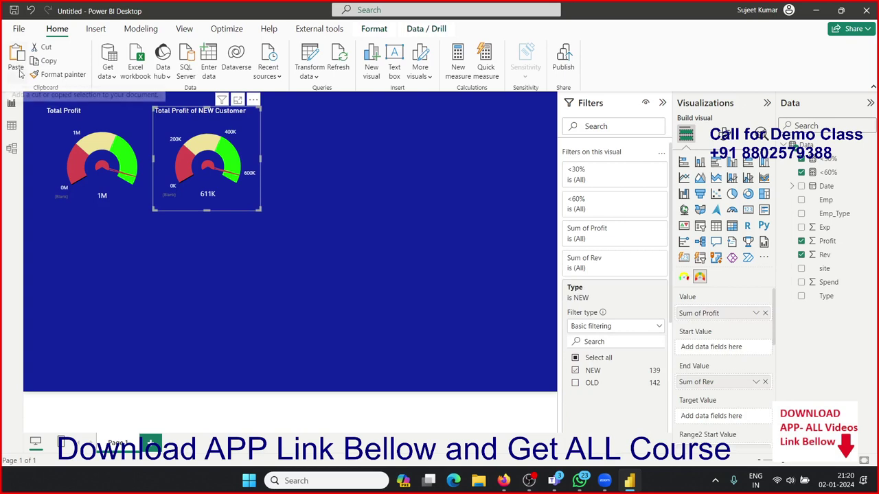
click(69, 158)
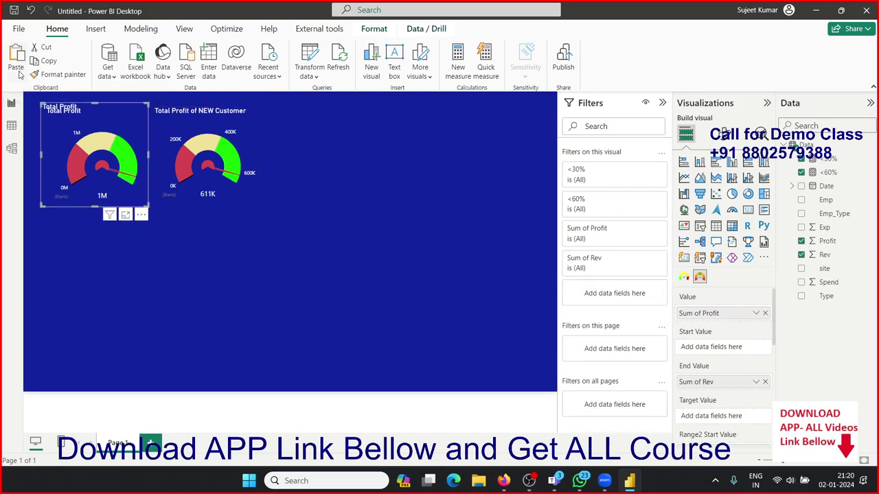
click(212, 211)
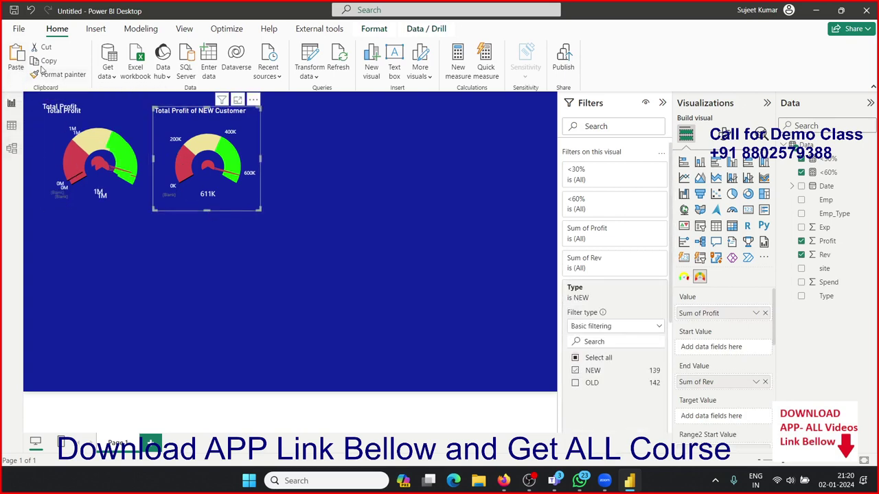
click(286, 117)
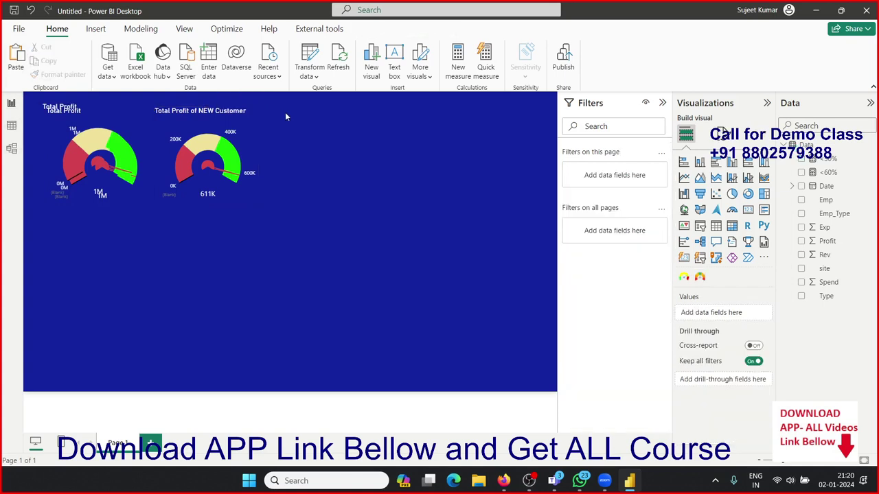
click(261, 131)
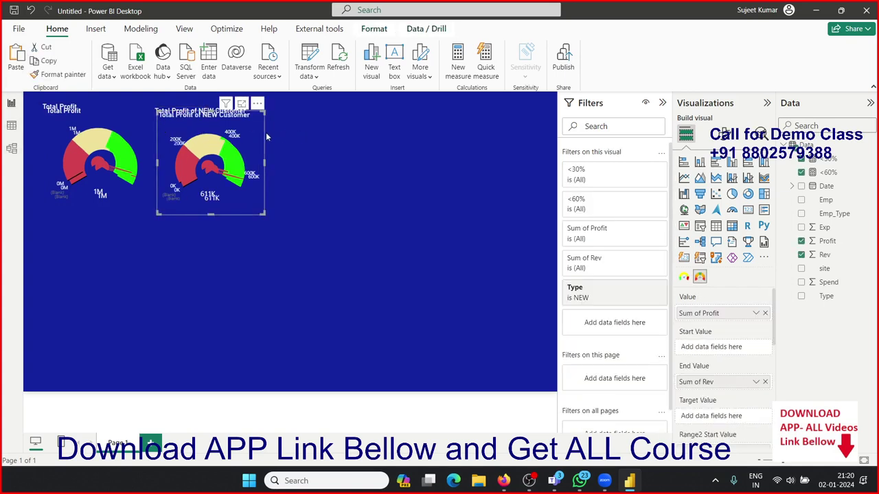
key(ctrl+v)
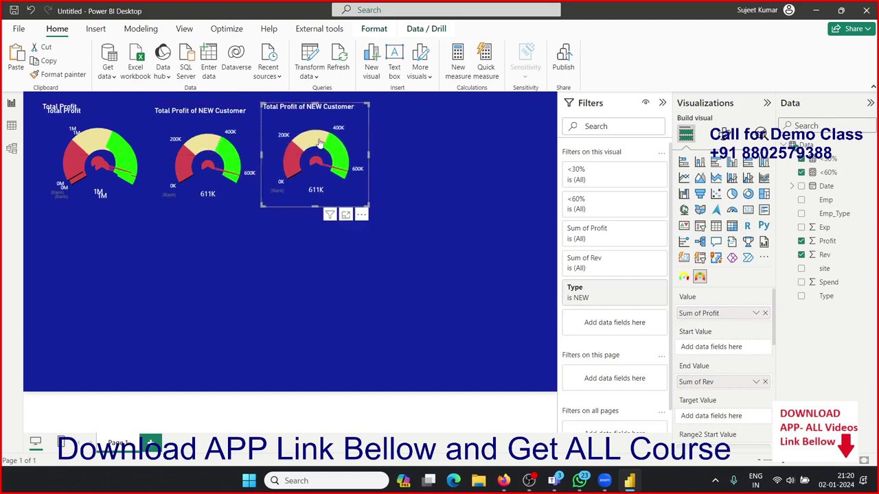
Make the Total Profit gauge slightly taller and move its duplicate below the gauge row.
click(113, 200)
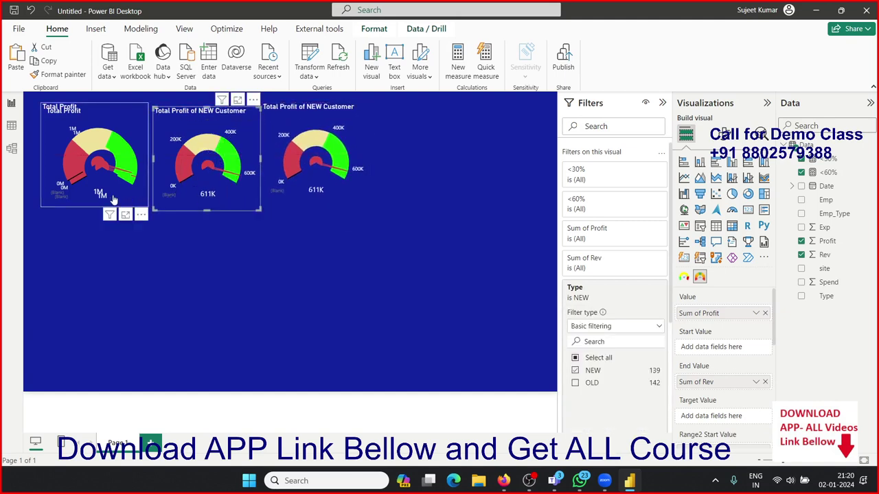
mouse_move(94, 214)
mouse_down()
mouse_move(114, 242)
mouse_move(117, 209)
mouse_up()
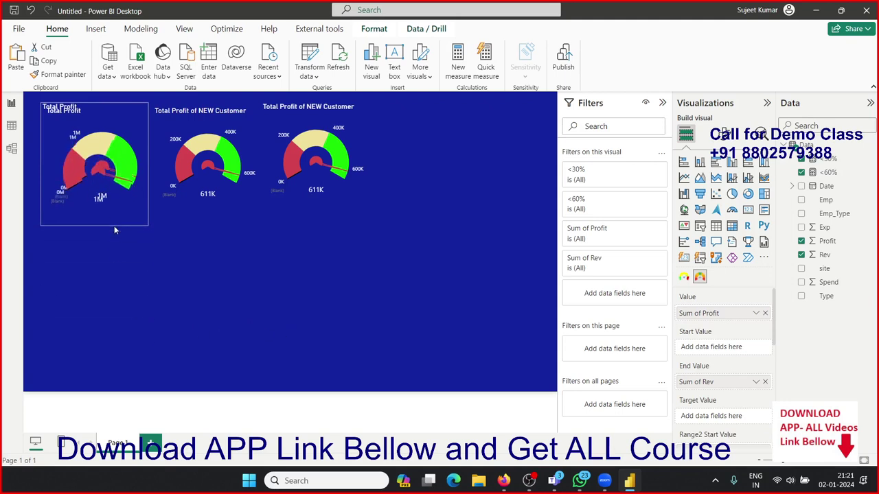
click(135, 217)
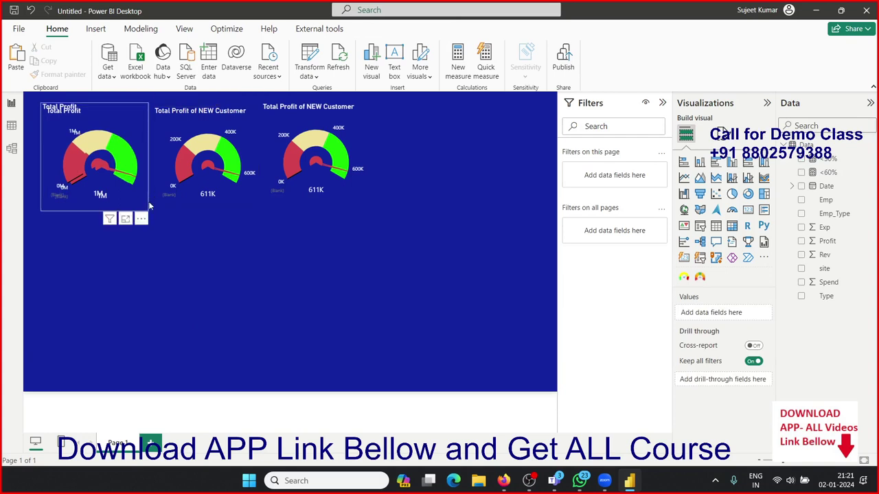
drag(149, 205, 249, 339)
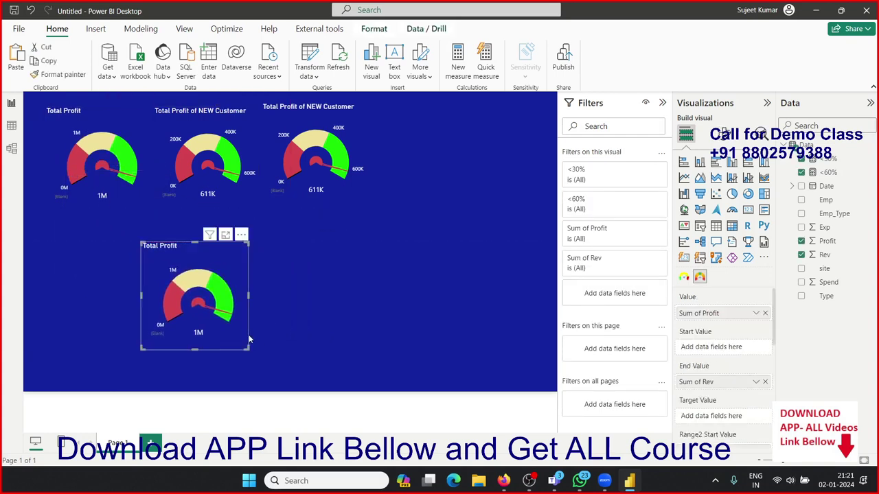
click(310, 197)
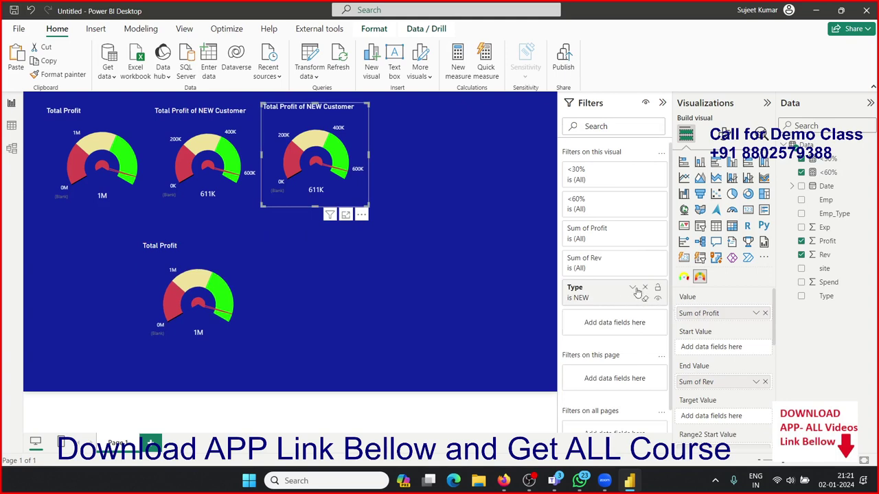
Filter the copied gauge's Type to OLD customers only, so it reads 701K.
click(633, 288)
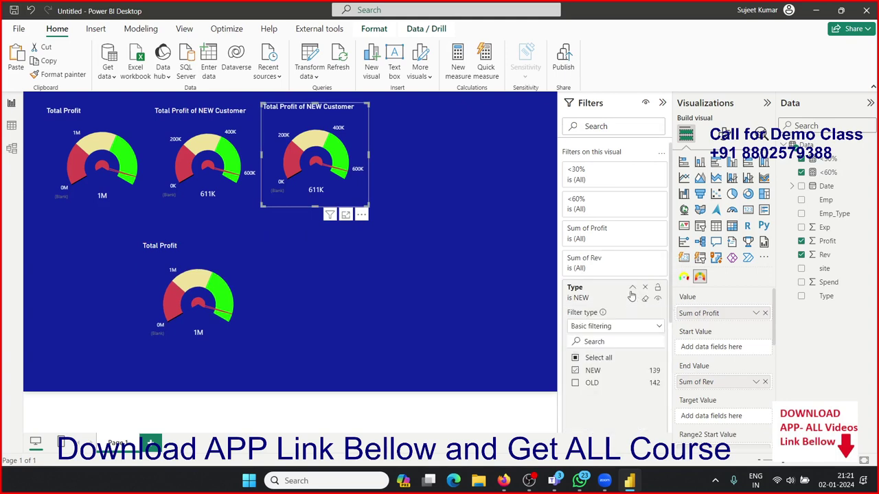
click(576, 383)
click(576, 371)
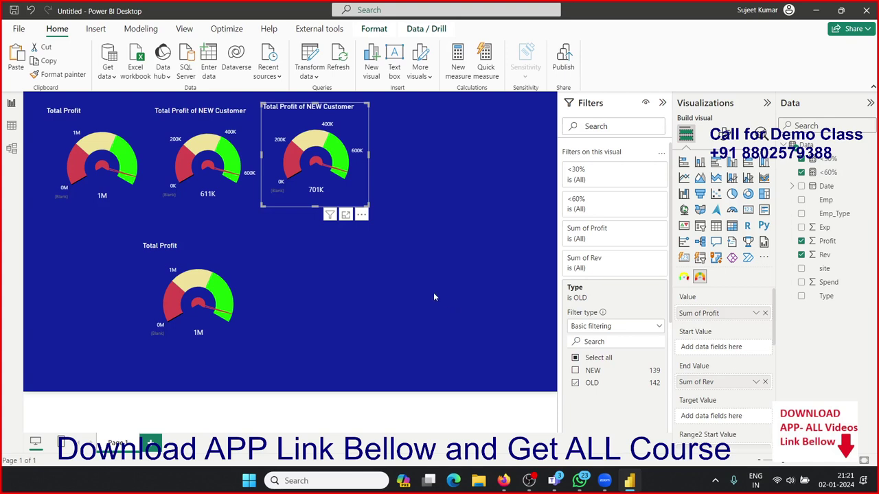
click(433, 297)
click(721, 134)
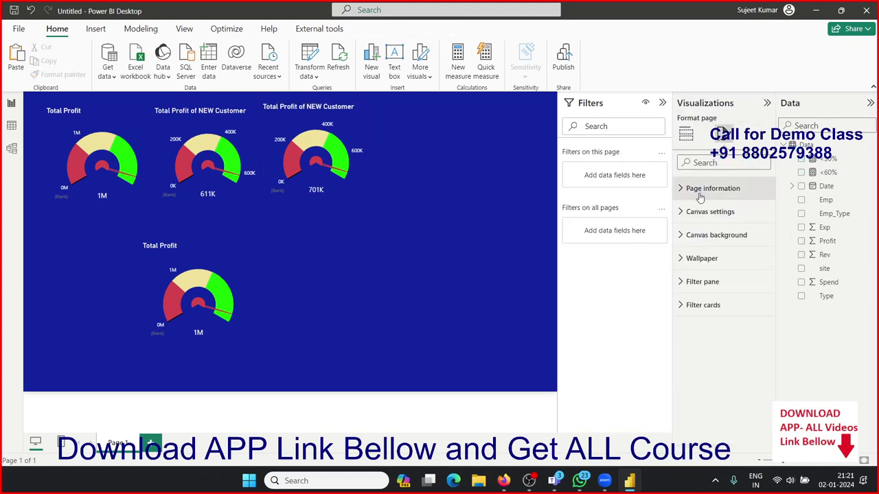
Retitle the gauge 'Total Profit of OLD Customer' by replacing NEW with OLD.
click(359, 186)
click(723, 185)
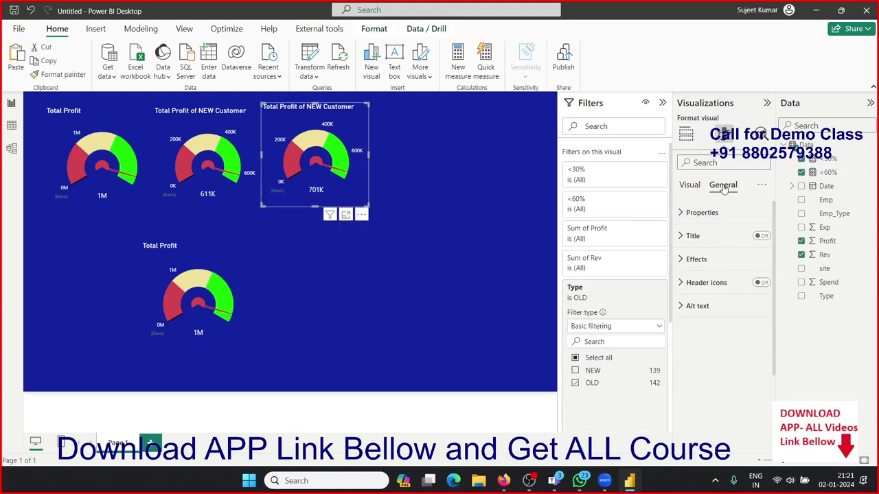
click(705, 237)
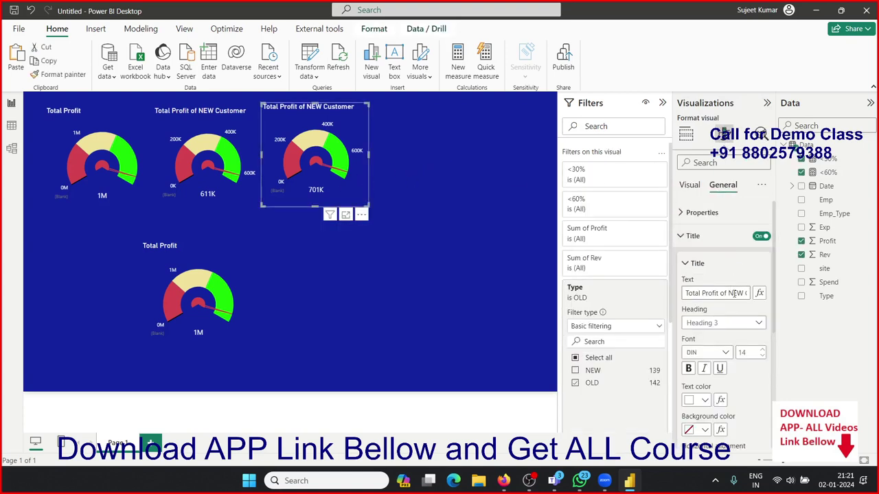
double_click(736, 293)
text(OLD)
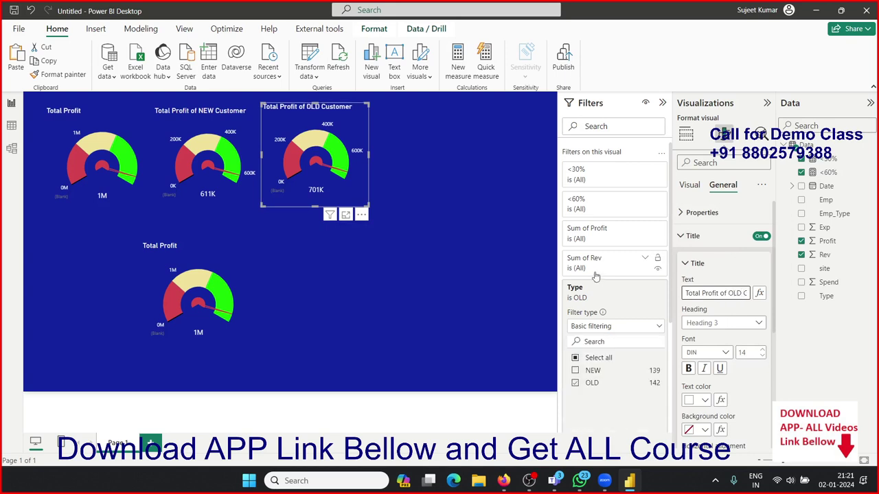
click(258, 323)
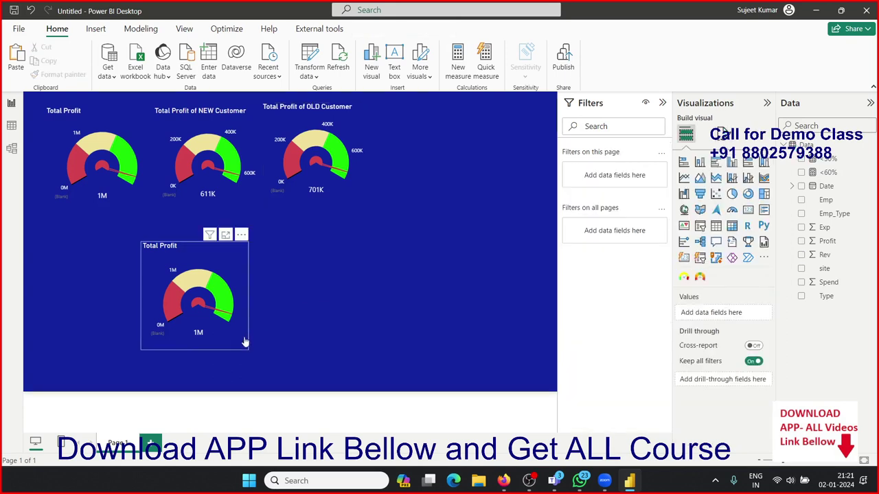
Delete the lower duplicate Total Profit gauge.
click(245, 343)
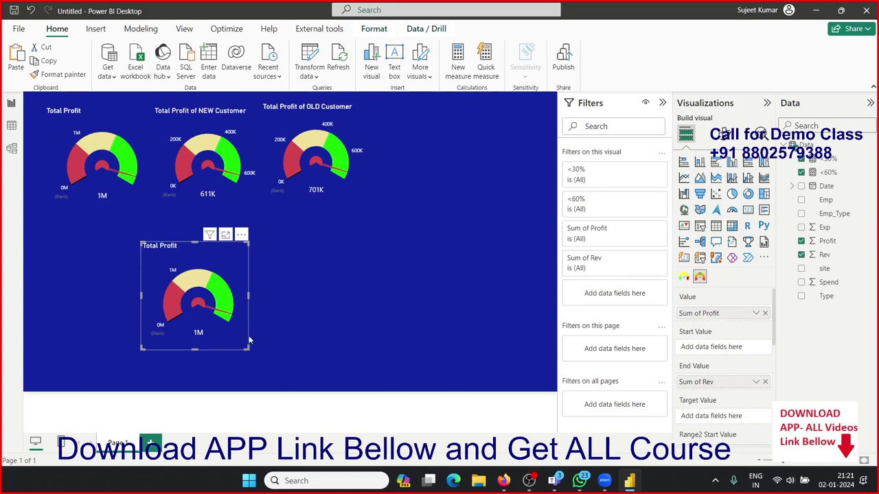
key(Delete)
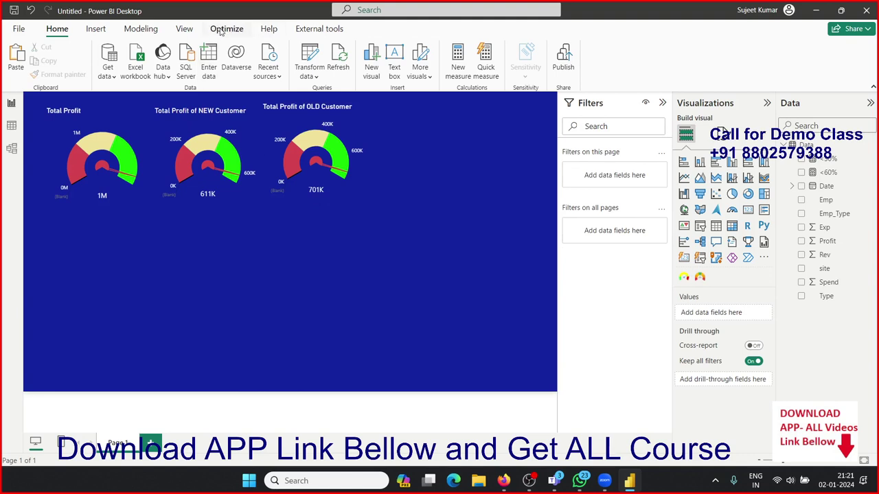
Insert a rounded rectangle shape and move it to the lower left of the page.
click(95, 29)
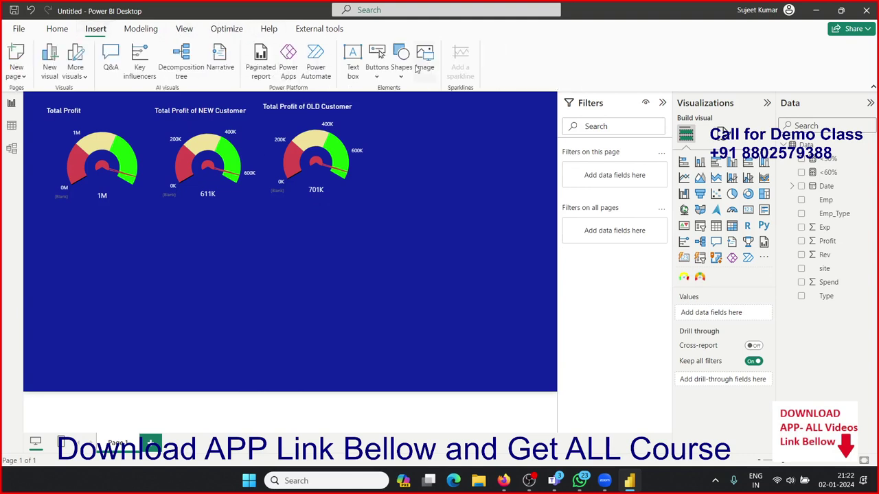
click(402, 76)
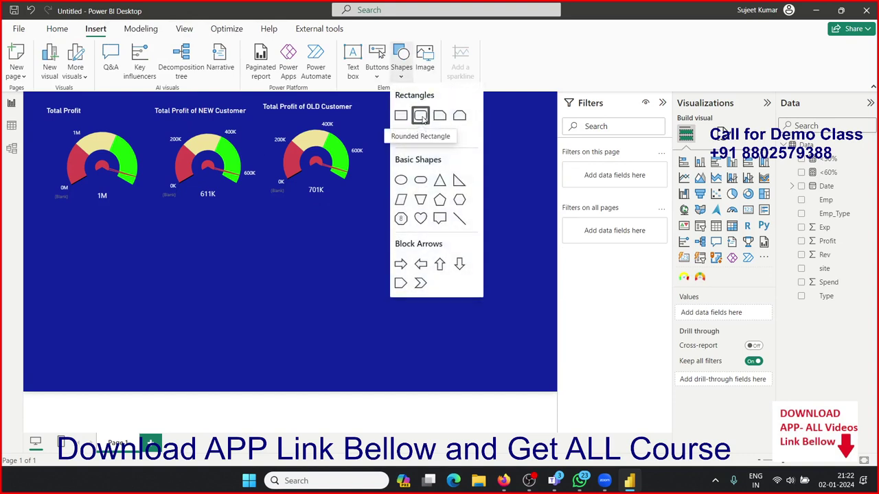
click(420, 116)
drag(446, 184, 187, 338)
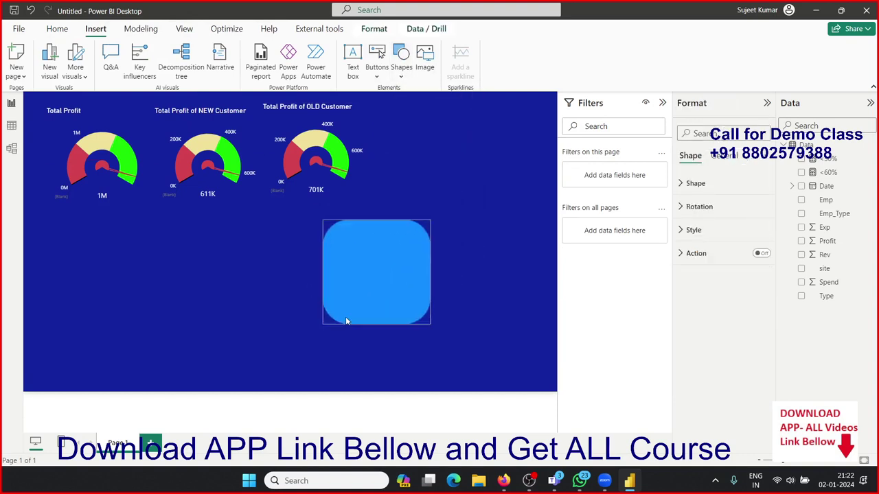
Fill the rectangle with dark blue #19299C and stretch it into a wide, short panel.
click(710, 231)
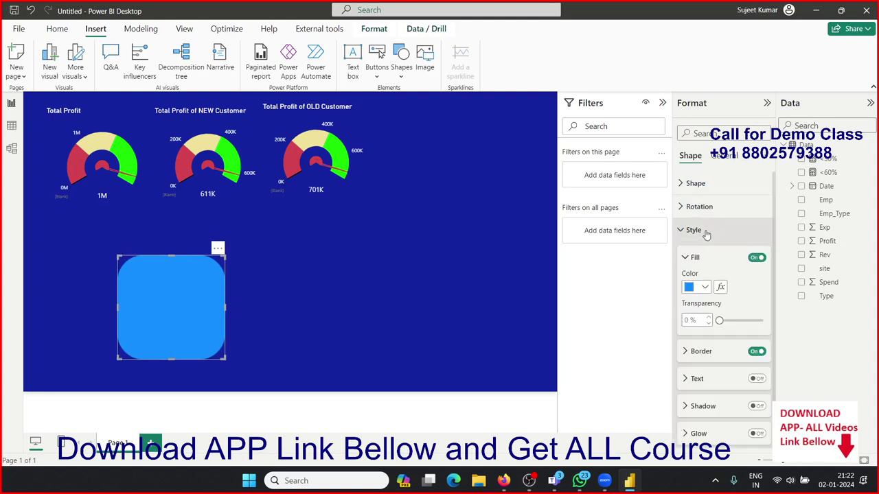
click(705, 287)
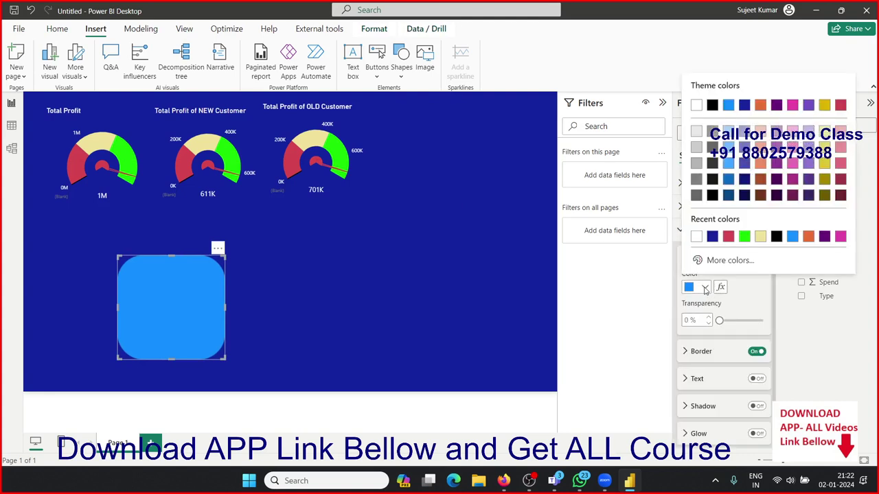
click(712, 238)
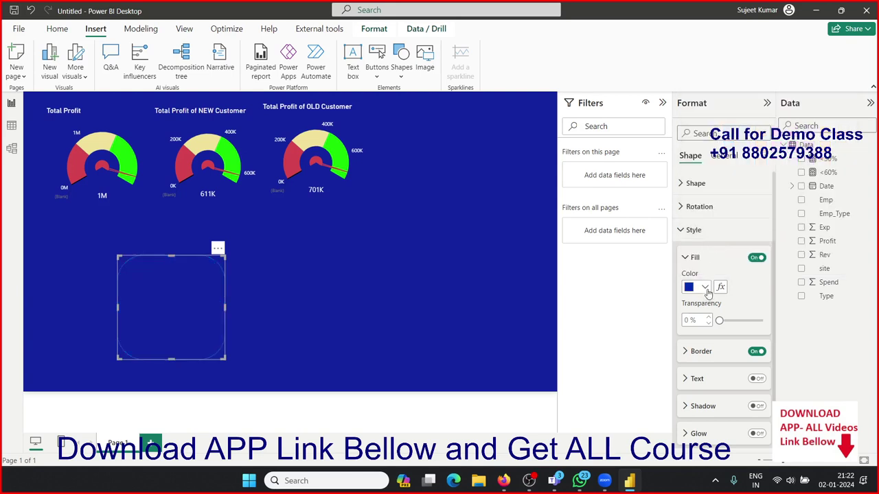
click(706, 288)
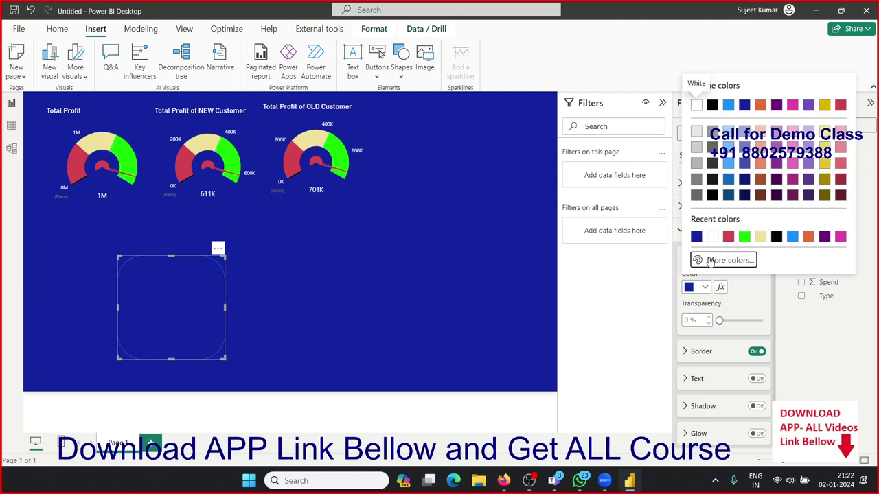
click(710, 261)
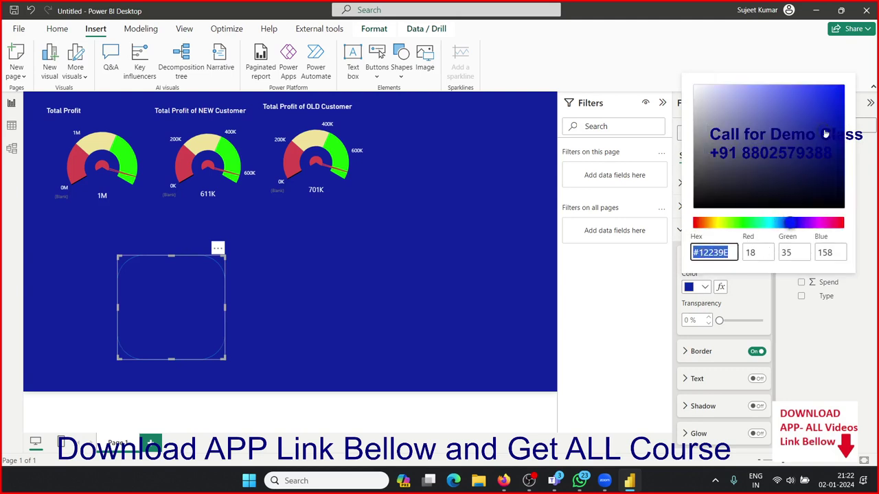
mouse_move(826, 134)
mouse_down()
mouse_move(812, 136)
mouse_move(821, 137)
mouse_up()
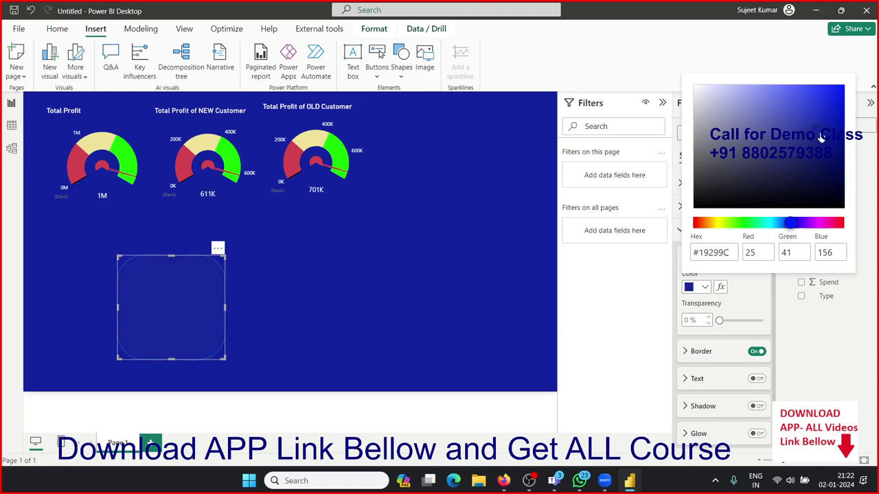
click(430, 303)
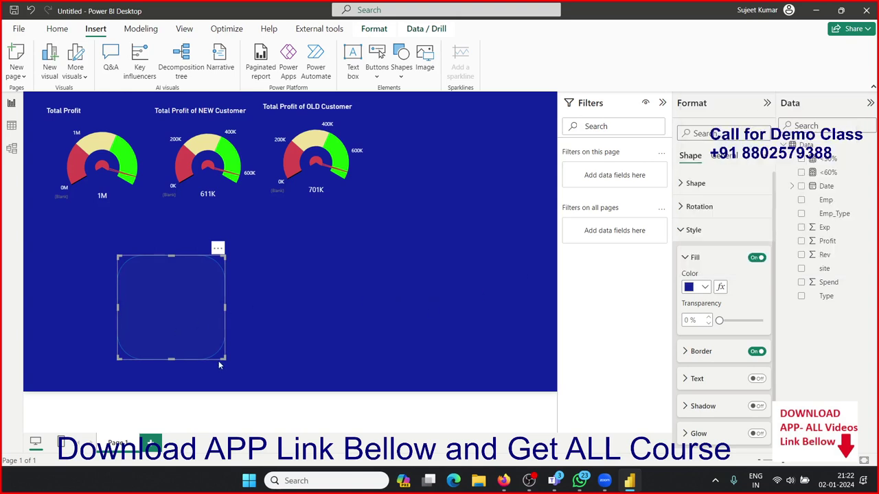
drag(223, 358, 383, 327)
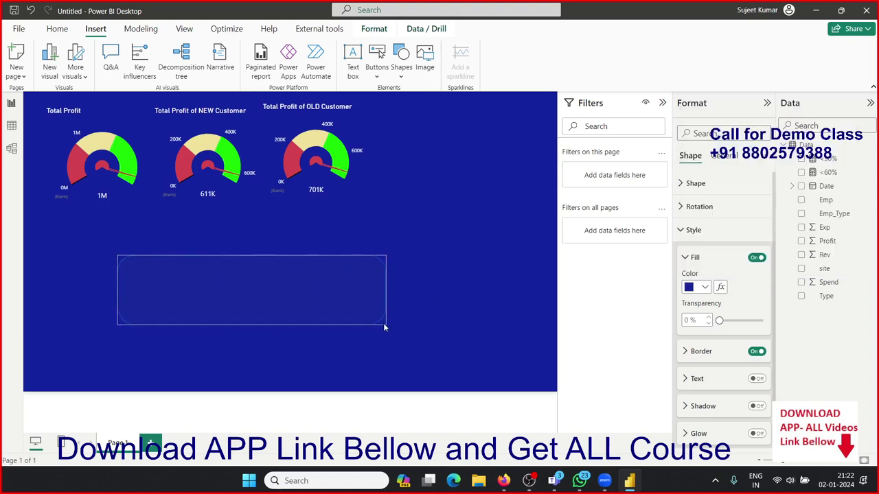
click(341, 362)
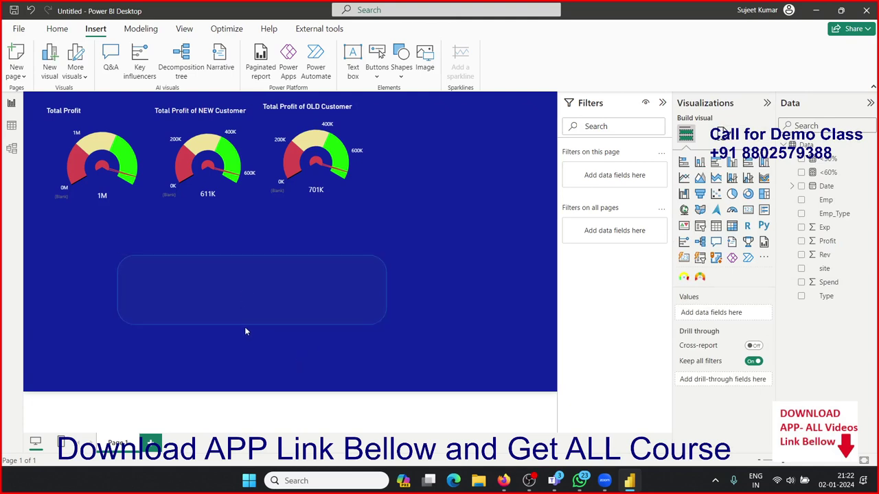
Move the rounded rectangle onto the gauges and enlarge it to cover all three.
mouse_move(245, 327)
mouse_down()
mouse_move(198, 275)
mouse_move(163, 171)
mouse_up()
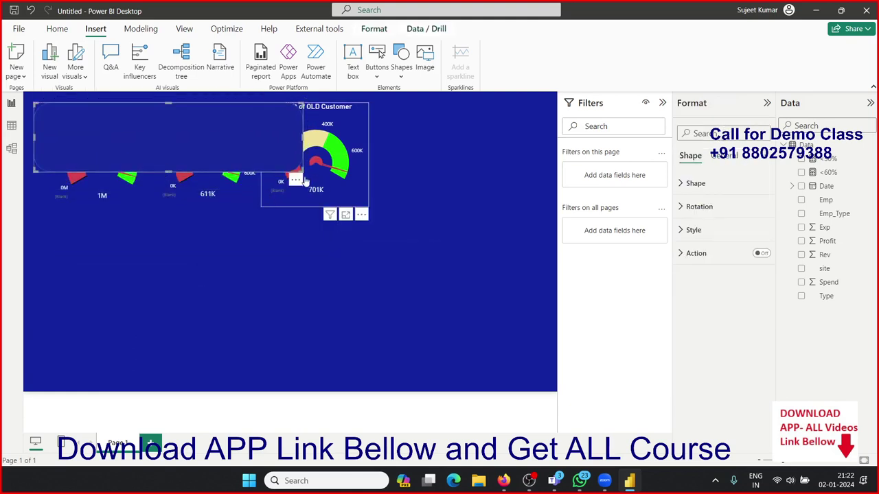
drag(301, 170, 371, 206)
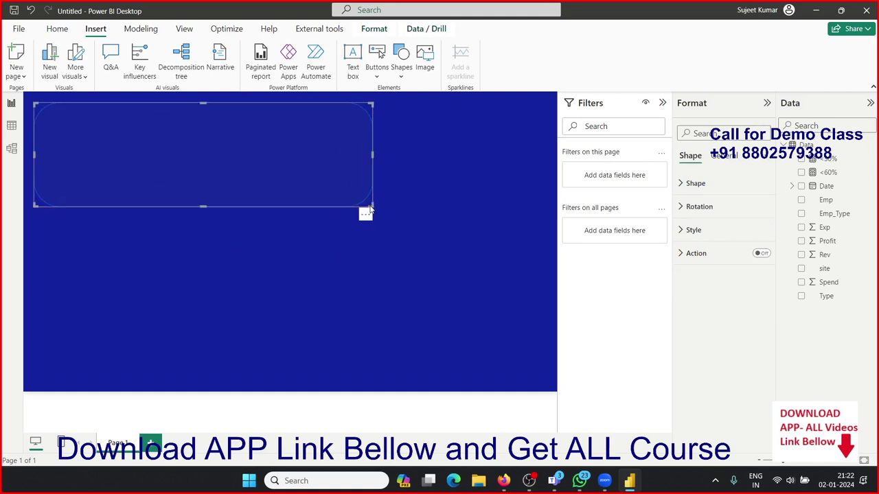
right_click(351, 207)
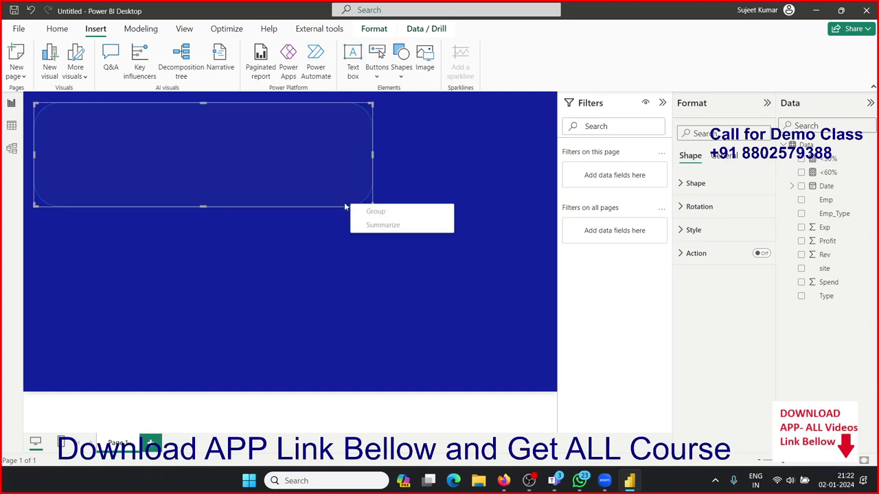
click(424, 61)
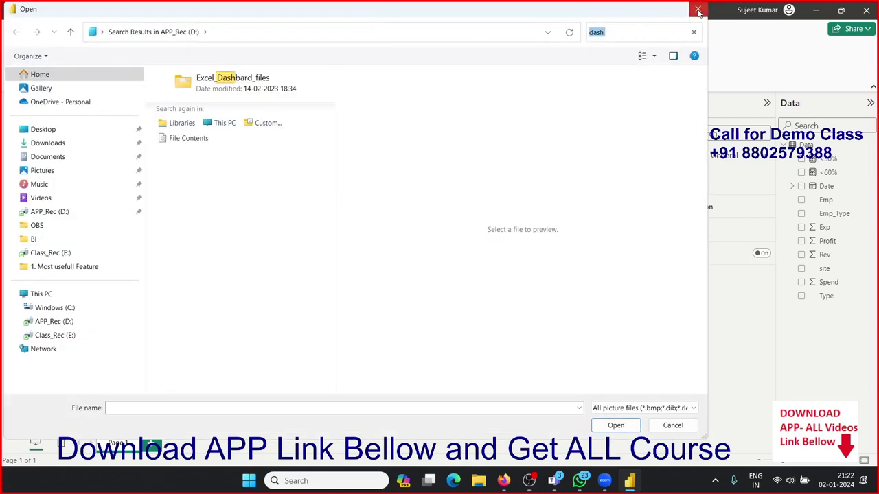
click(697, 9)
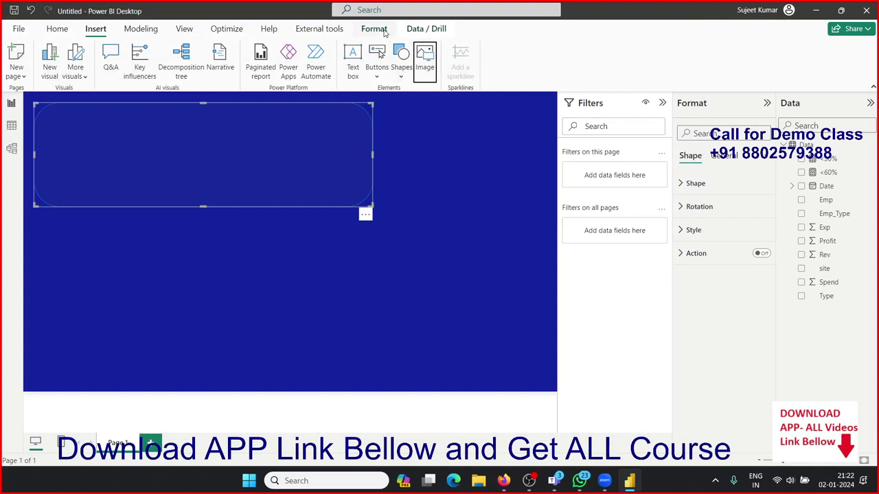
Send the rectangle backward three times so the gauges show in front of it.
click(381, 30)
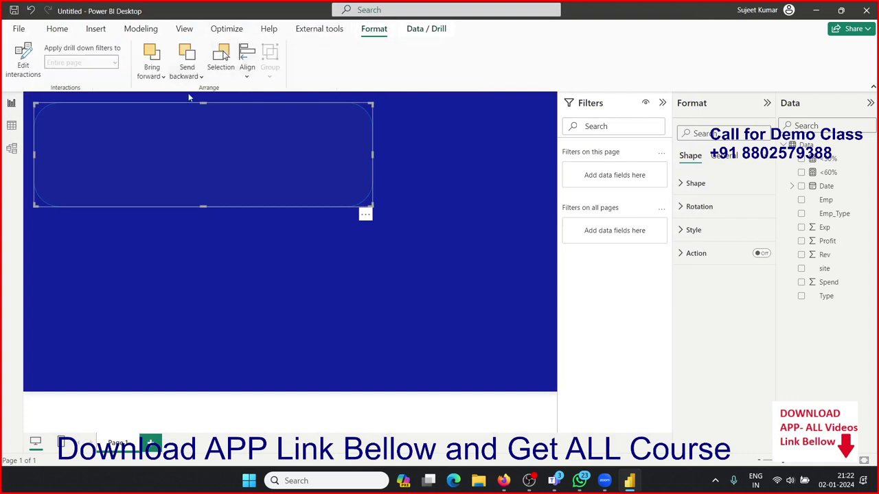
click(186, 63)
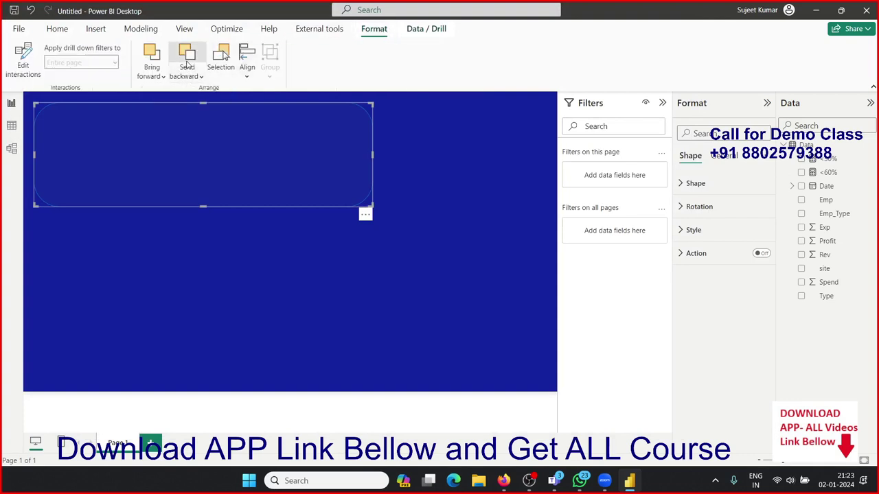
click(187, 64)
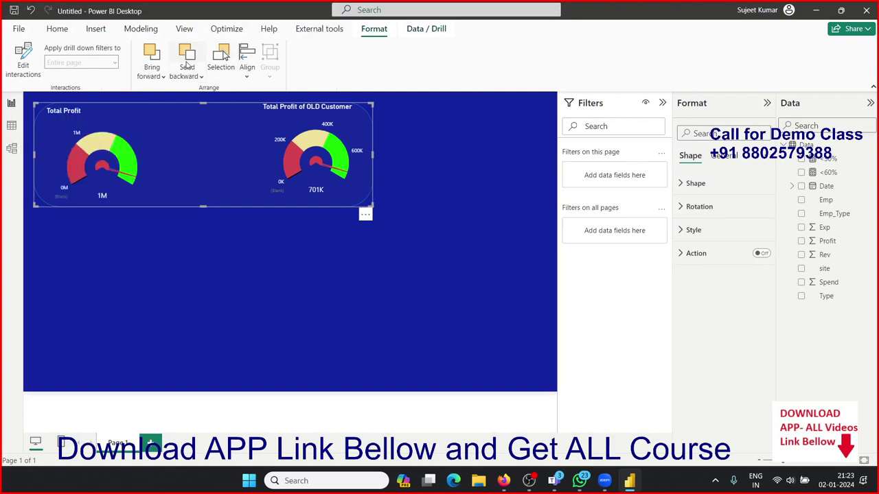
click(187, 63)
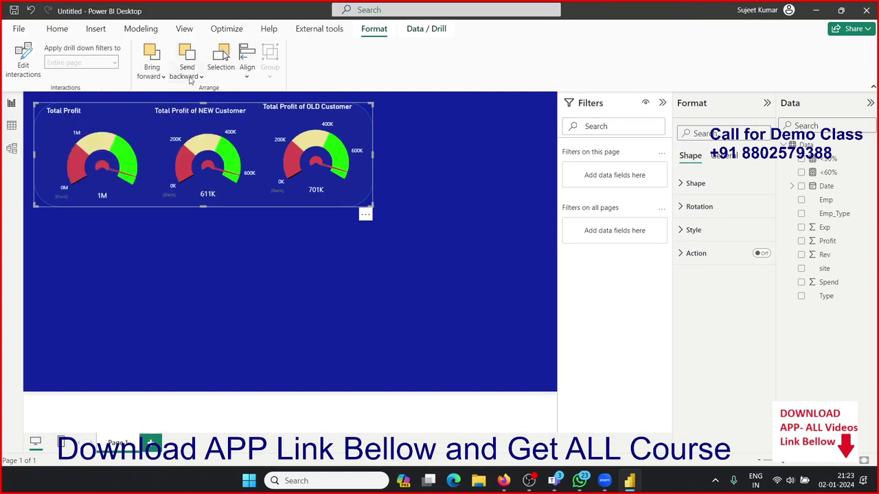
click(189, 78)
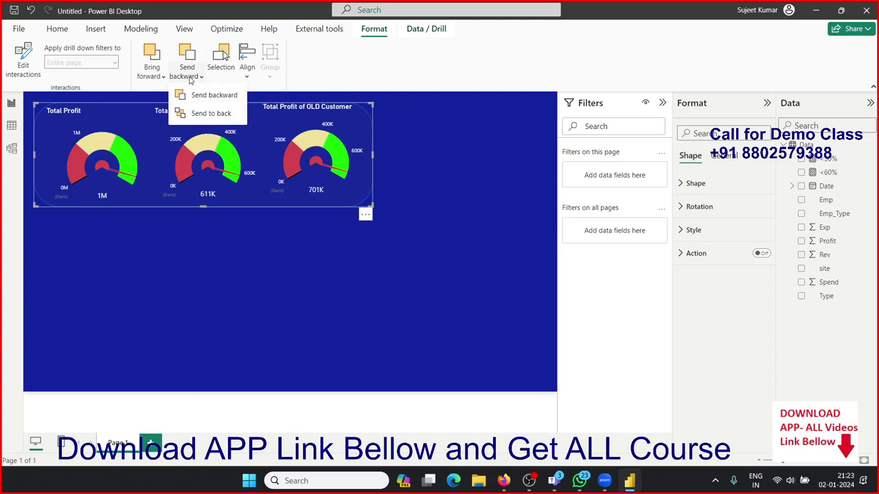
click(206, 100)
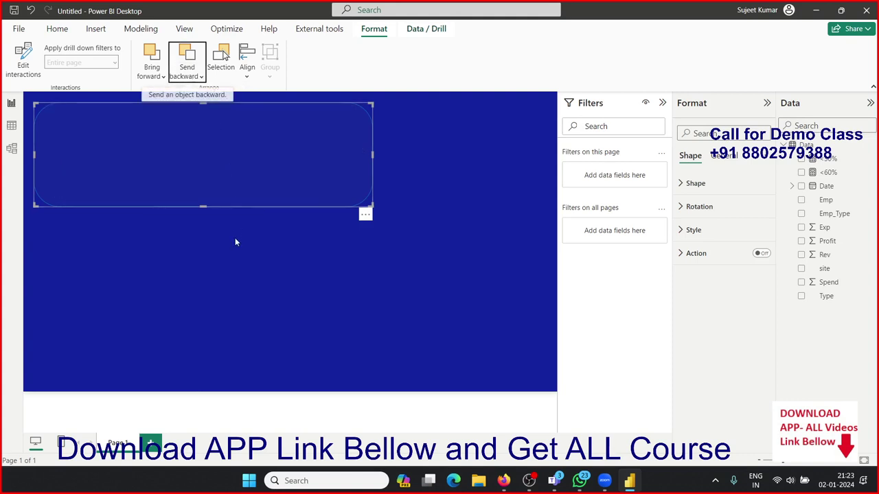
click(214, 308)
Select the OLD Customer, NEW Customer and Total Profit gauges and group them together.
click(342, 202)
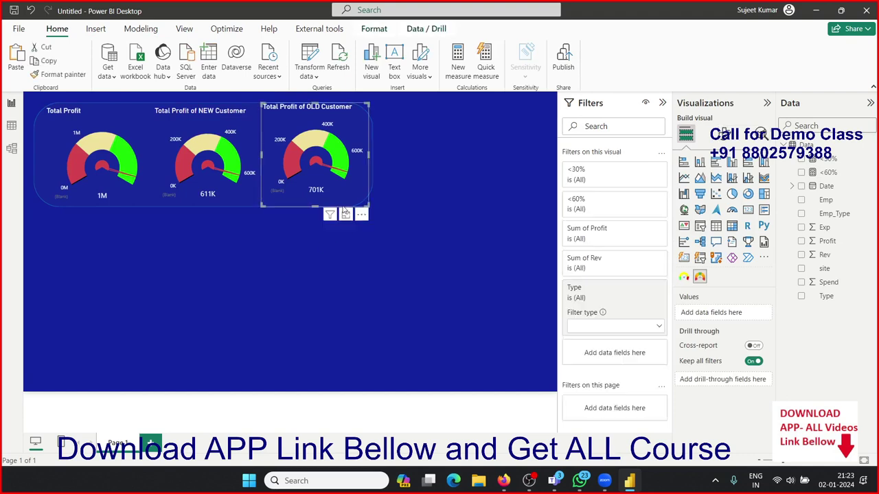
ctrl+click(234, 203)
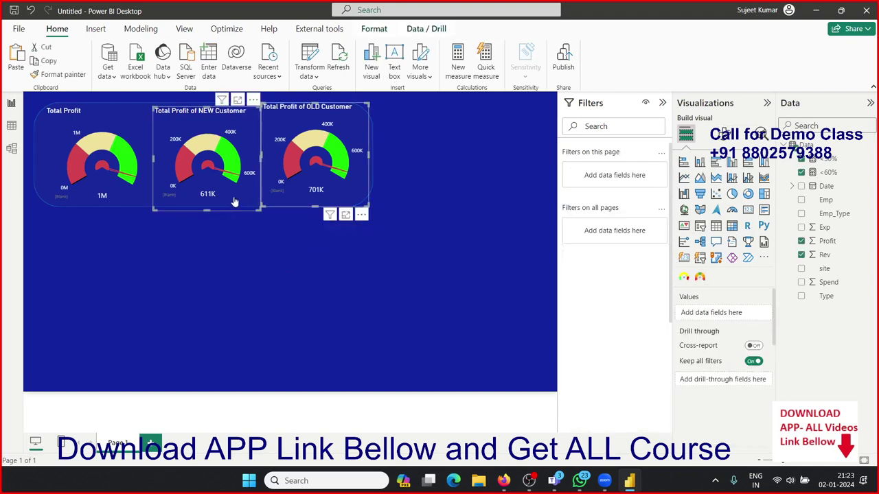
ctrl+click(138, 203)
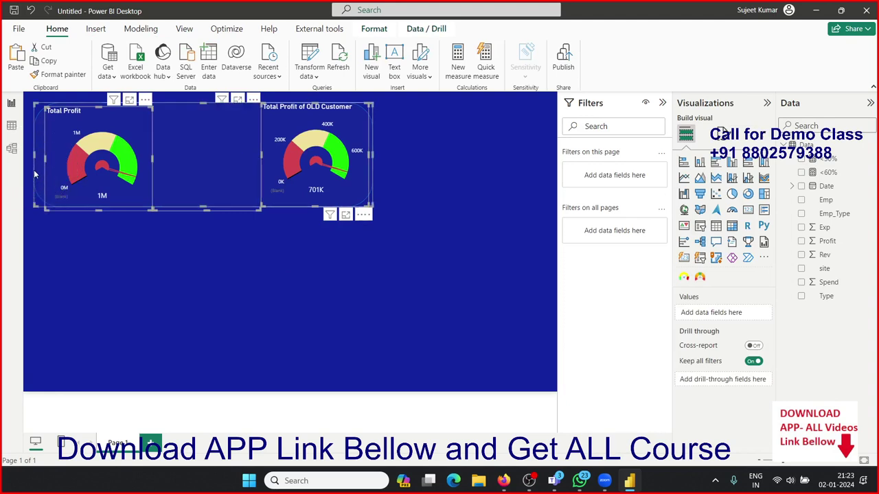
click(374, 28)
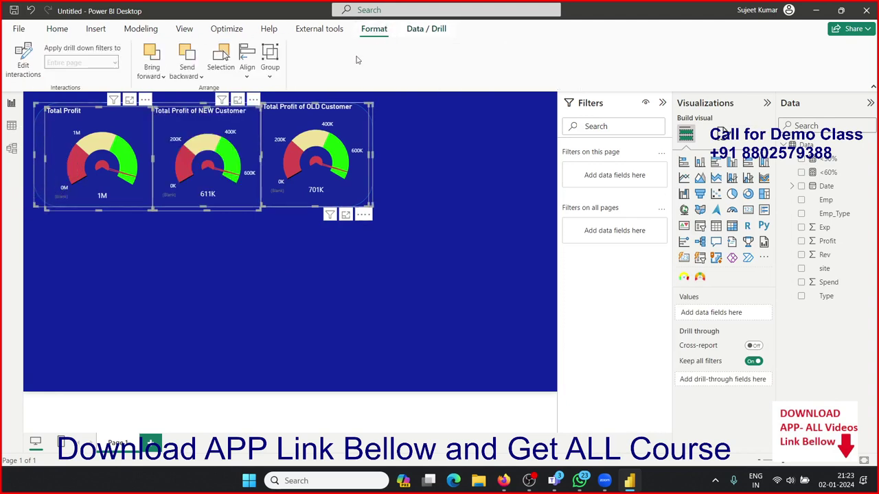
click(270, 69)
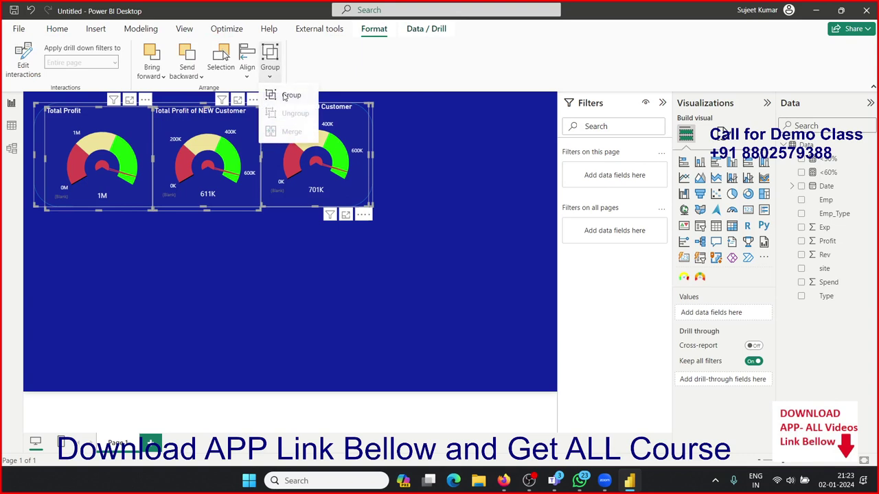
click(283, 97)
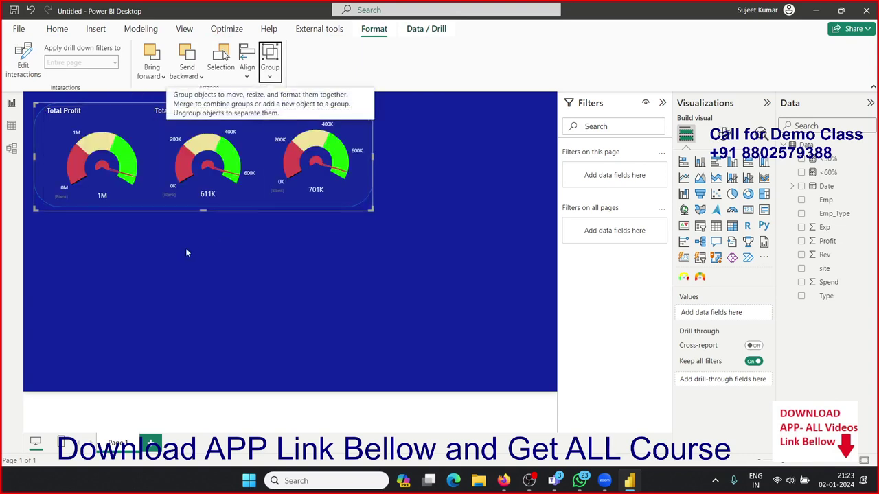
click(172, 265)
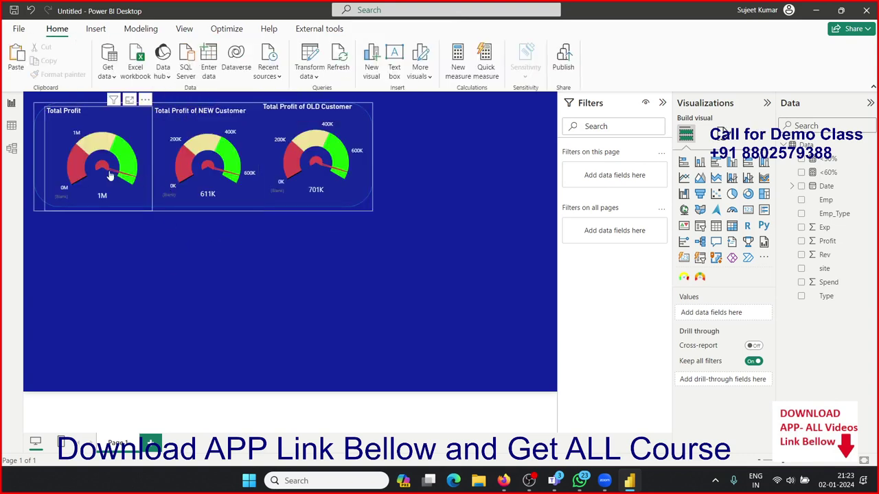
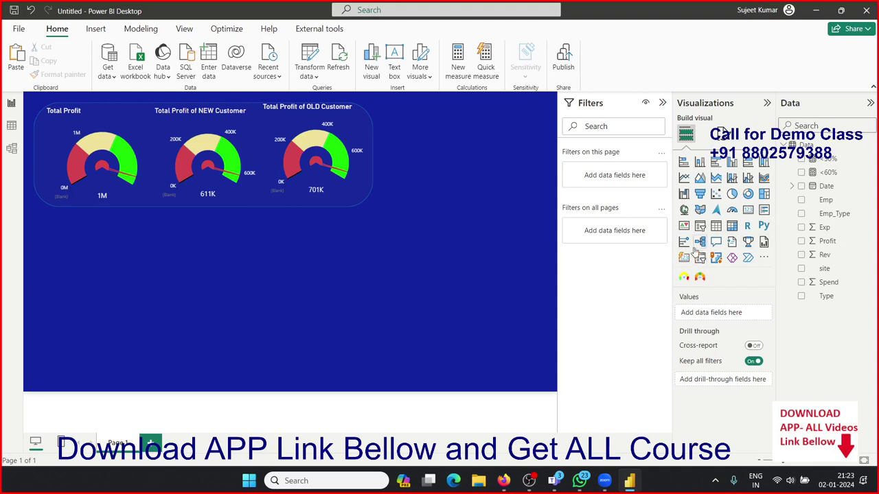
Add a line chart under the three gauges, enlarge it, and plot Sum of Profit on it.
click(685, 179)
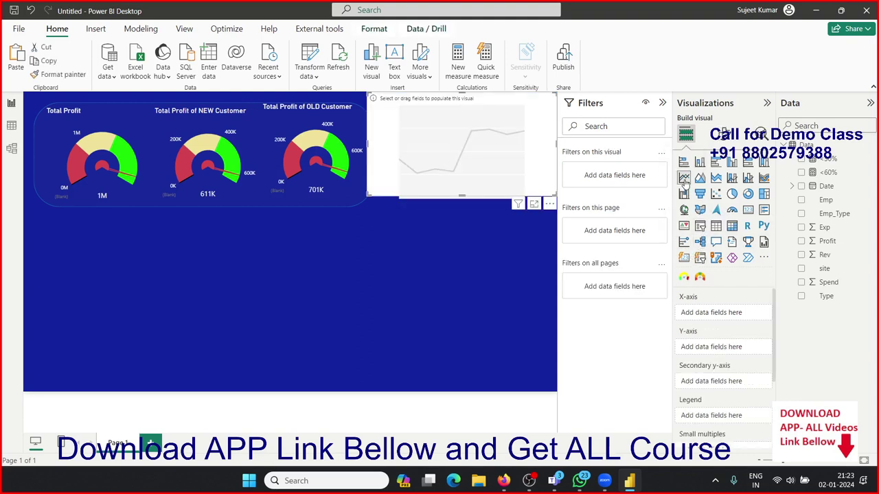
drag(442, 110, 118, 239)
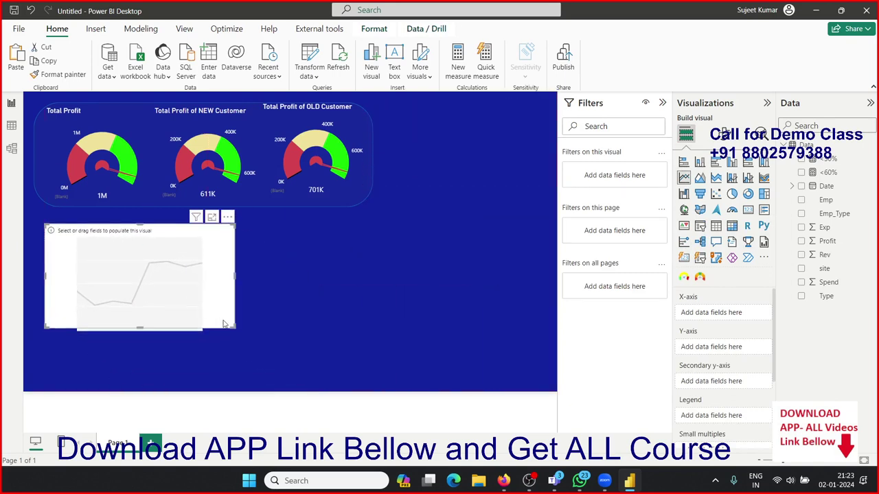
drag(236, 327, 362, 375)
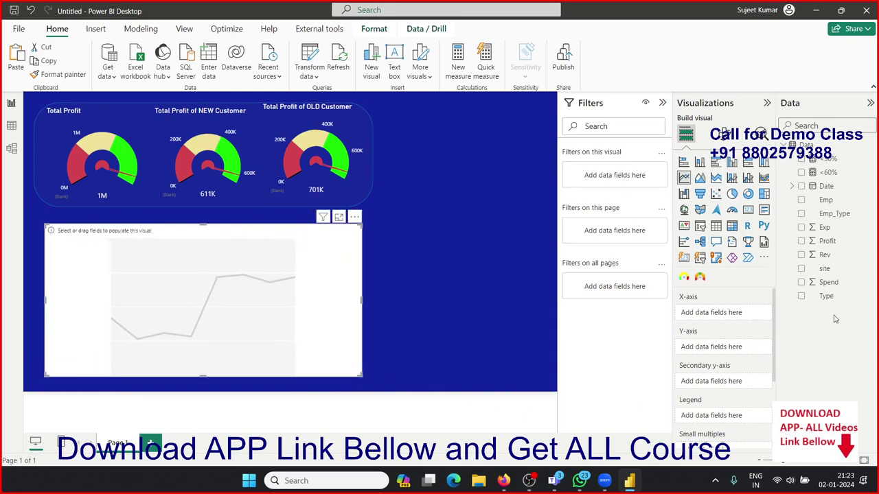
mouse_move(831, 244)
mouse_down()
mouse_move(827, 273)
mouse_move(758, 331)
mouse_move(268, 326)
mouse_up()
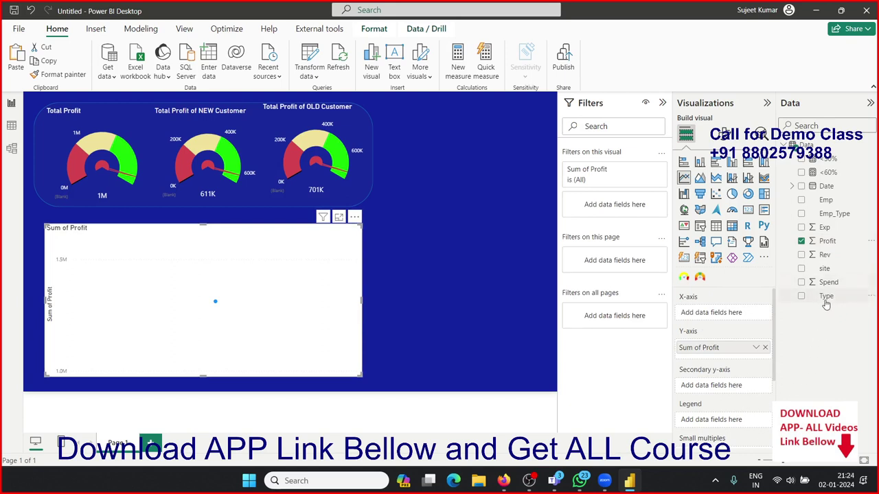
Split the profit line chart into separate APP and IPT lines by putting site in the Legend.
drag(824, 269, 330, 336)
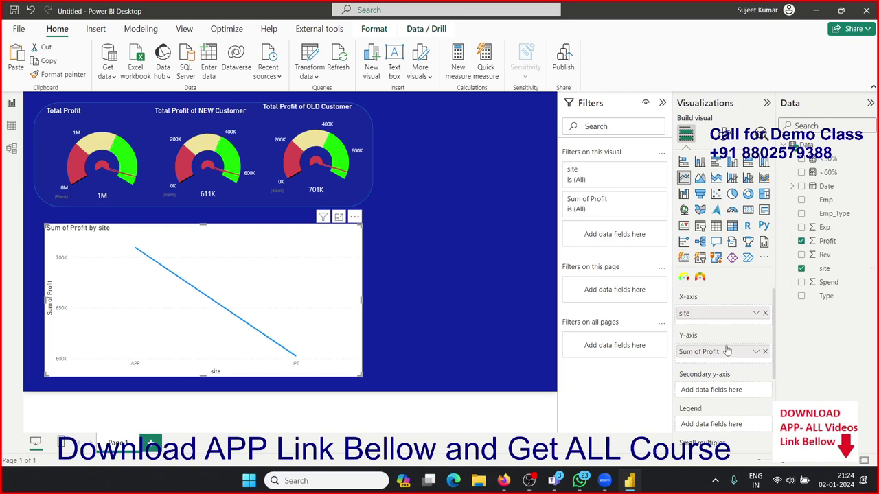
drag(726, 352, 726, 426)
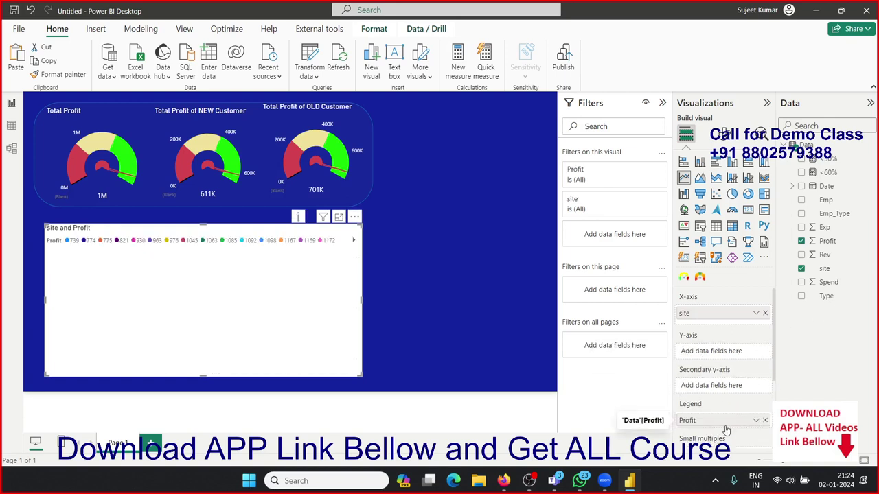
drag(739, 420, 740, 355)
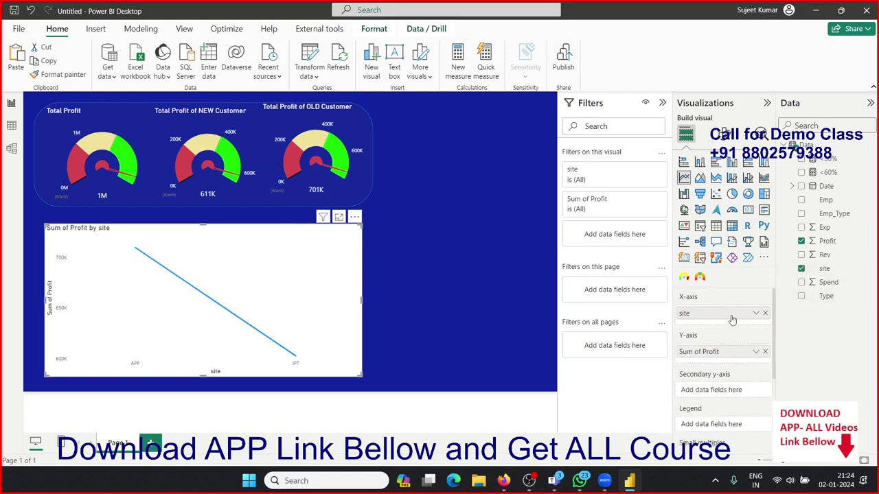
drag(731, 318, 728, 429)
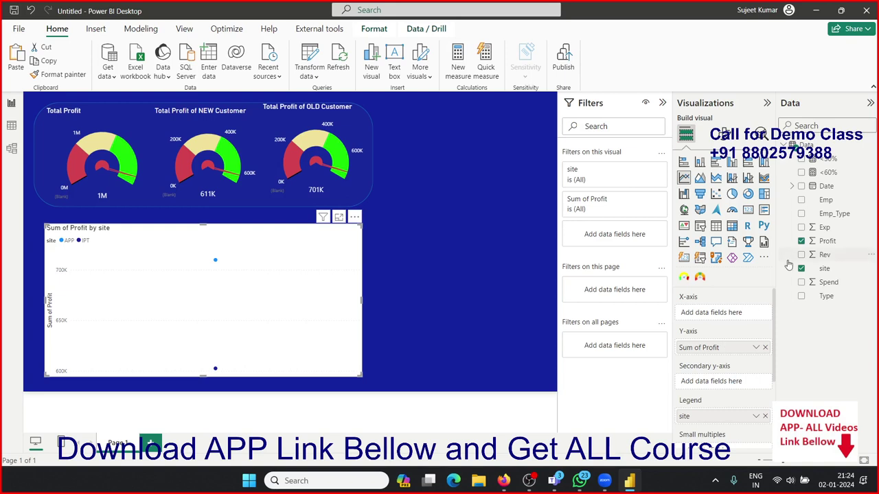
Plot profit over plain Date on the X-axis instead of the date hierarchy.
drag(828, 194, 735, 323)
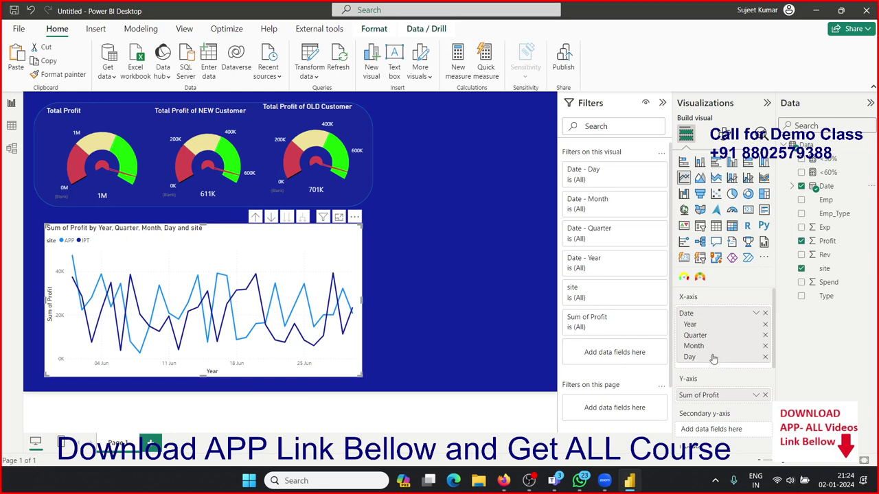
click(757, 315)
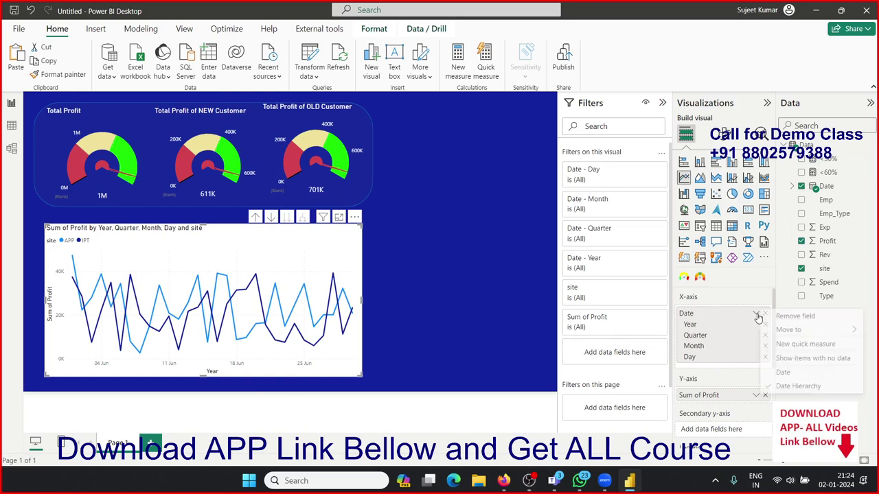
click(783, 373)
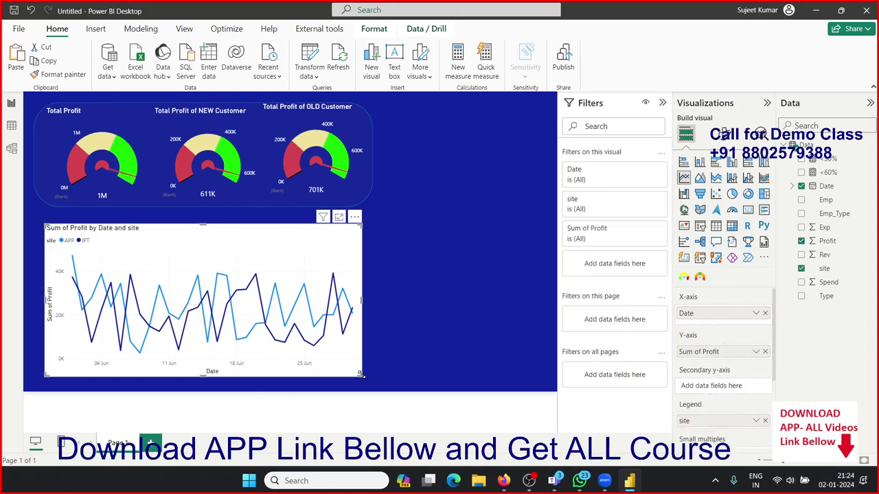
Set the line chart's background transparency to 100%.
click(725, 133)
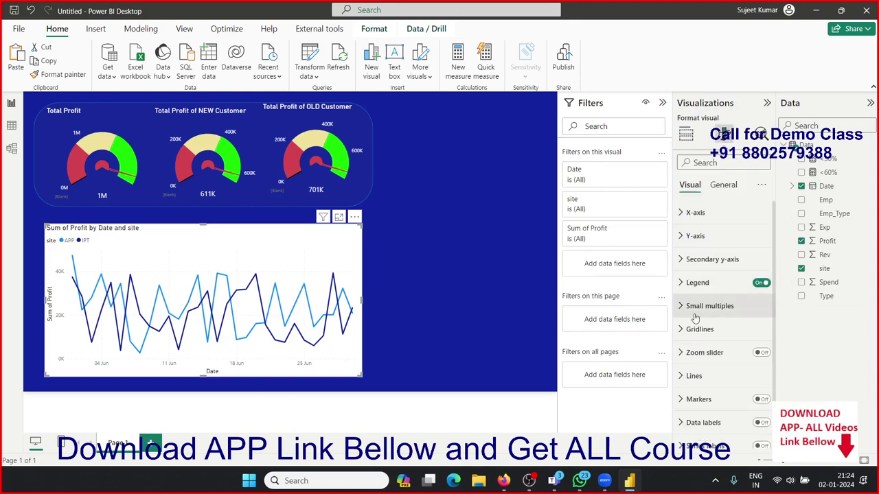
click(724, 185)
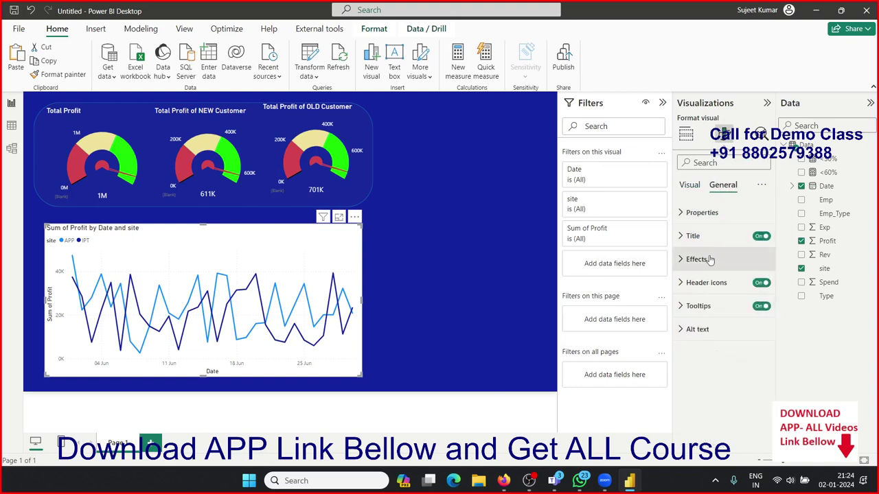
click(710, 259)
drag(721, 350, 763, 351)
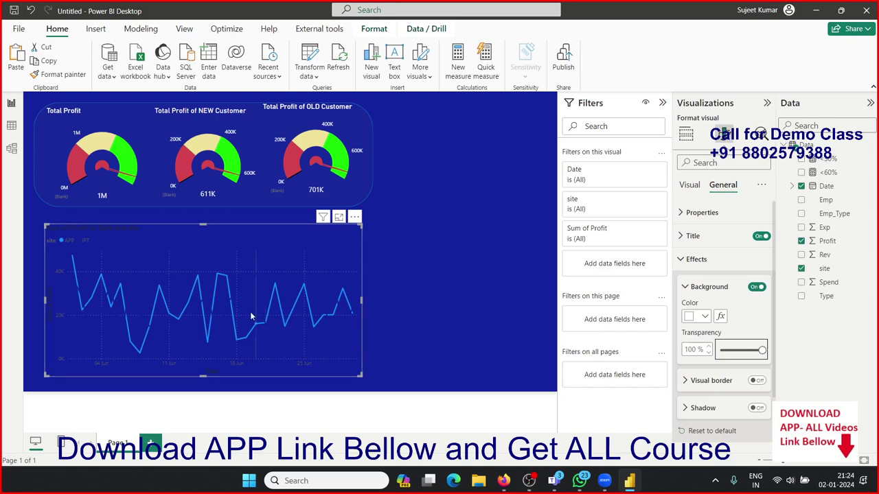
Retitle the chart 'APP vs Site Profit by Date' in white, size 27 text.
click(684, 238)
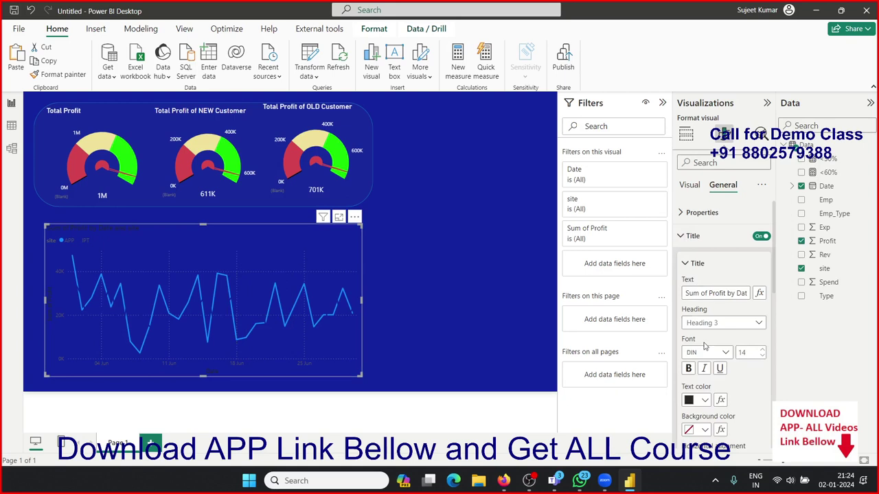
triple_click(707, 293)
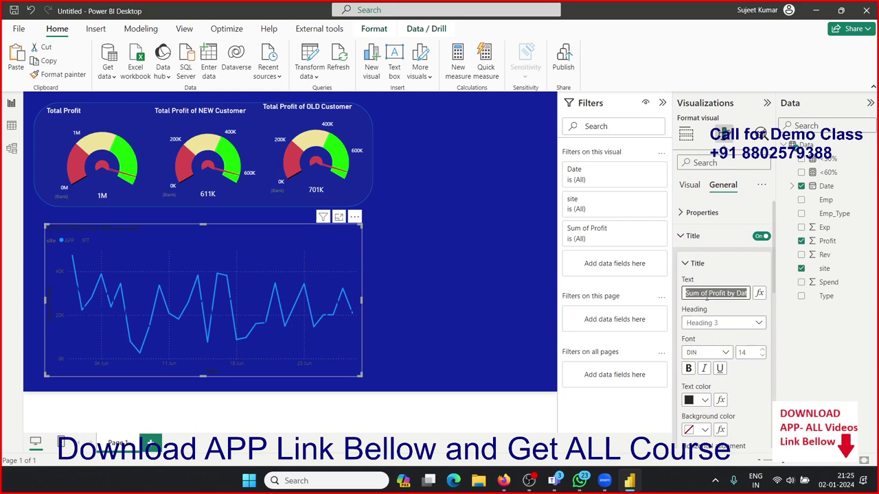
text(APP vs S)
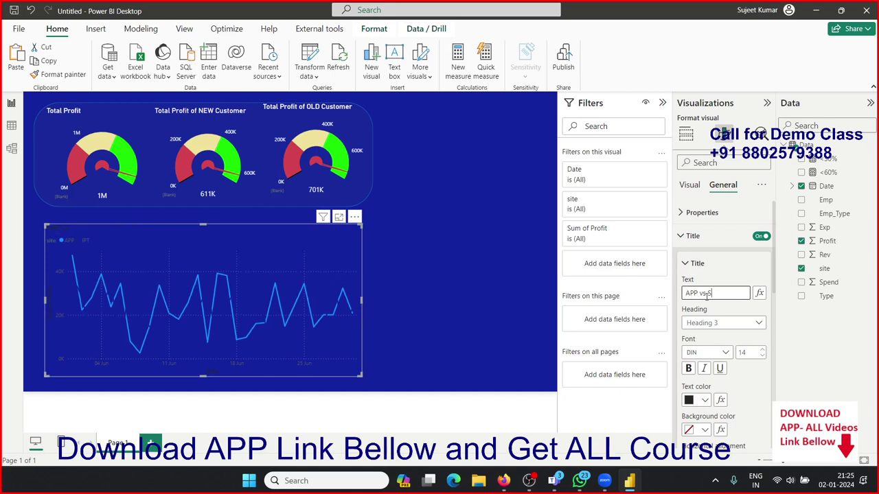
text(te Profit b)
text(y Date)
click(761, 350)
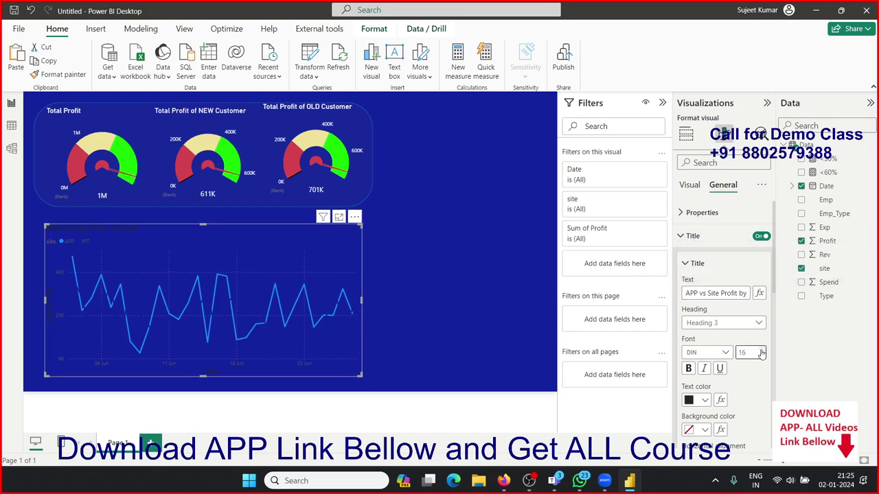
click(760, 350)
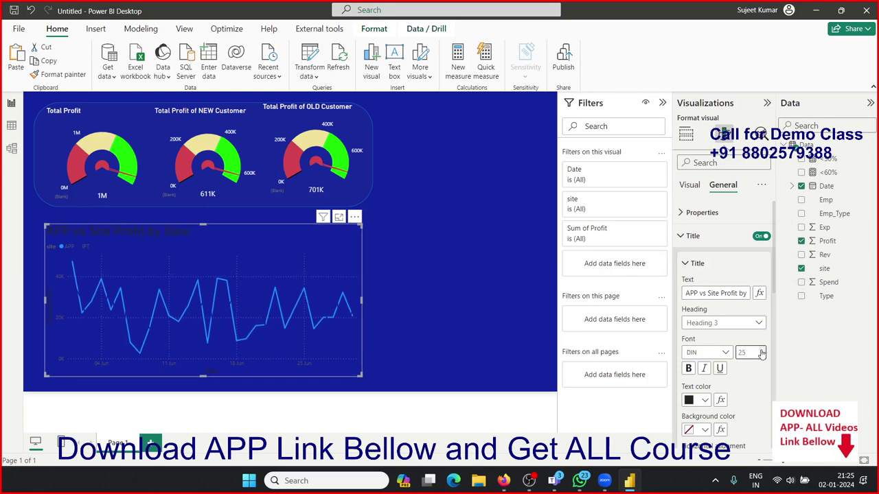
click(705, 400)
click(696, 218)
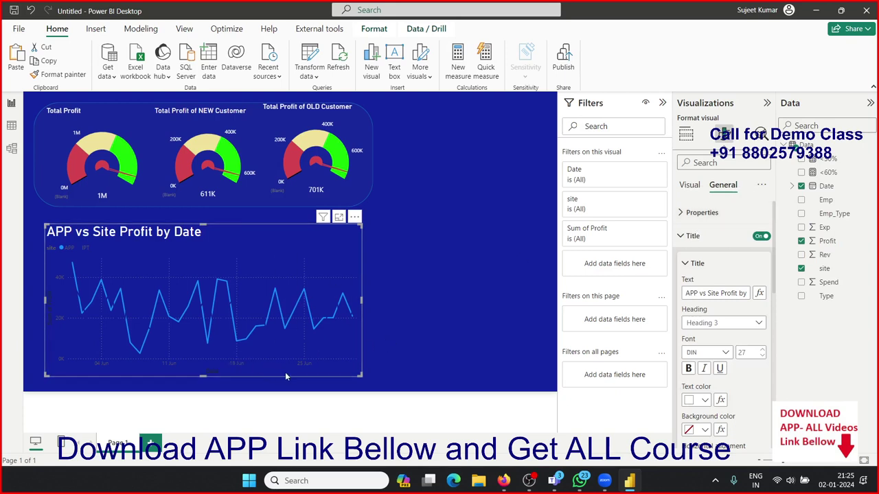
In the Lines colour settings, make the IPT line bright green and the APP line red.
click(683, 235)
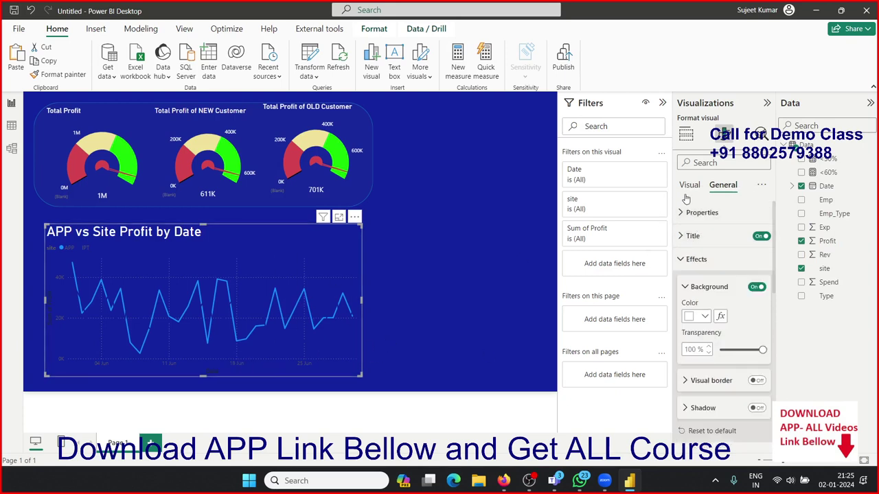
click(688, 187)
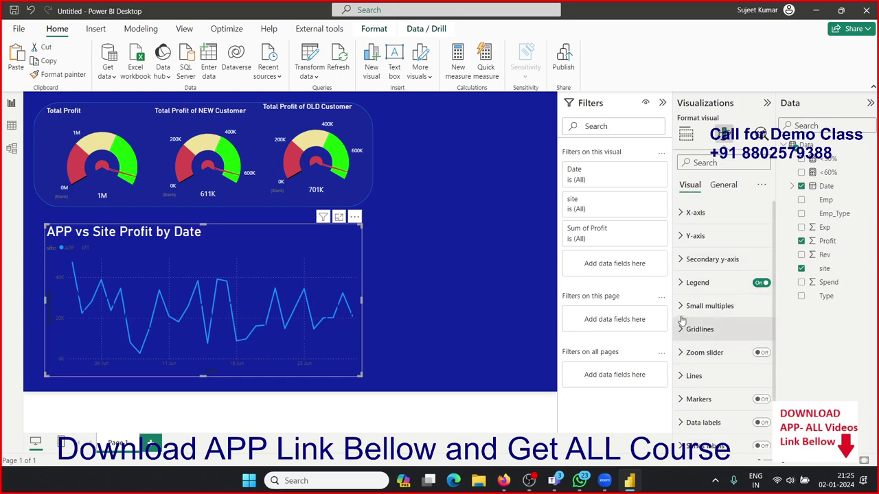
click(684, 376)
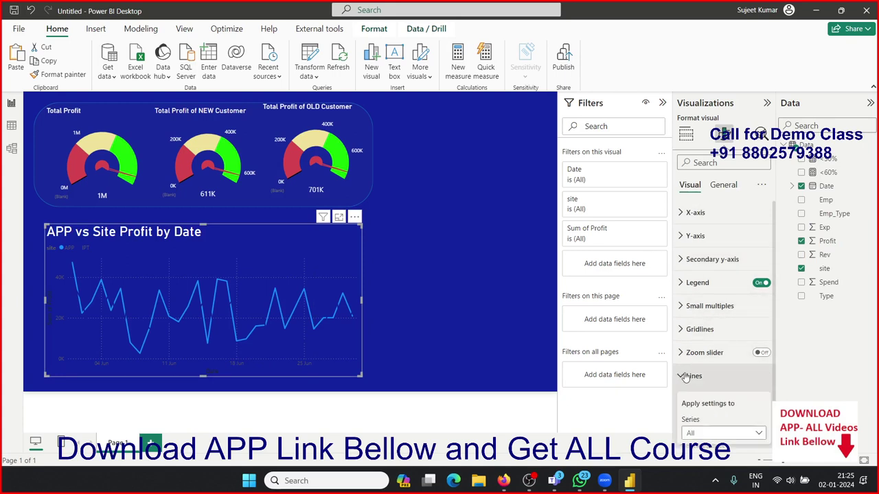
scroll(700, 374, down, 3)
scroll(721, 370, down, 3)
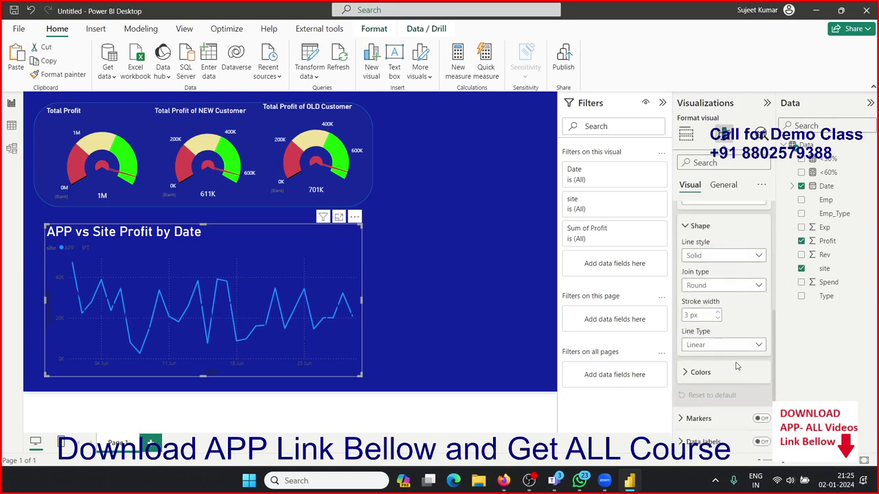
scroll(736, 367, down, 1)
scroll(734, 369, up, 2)
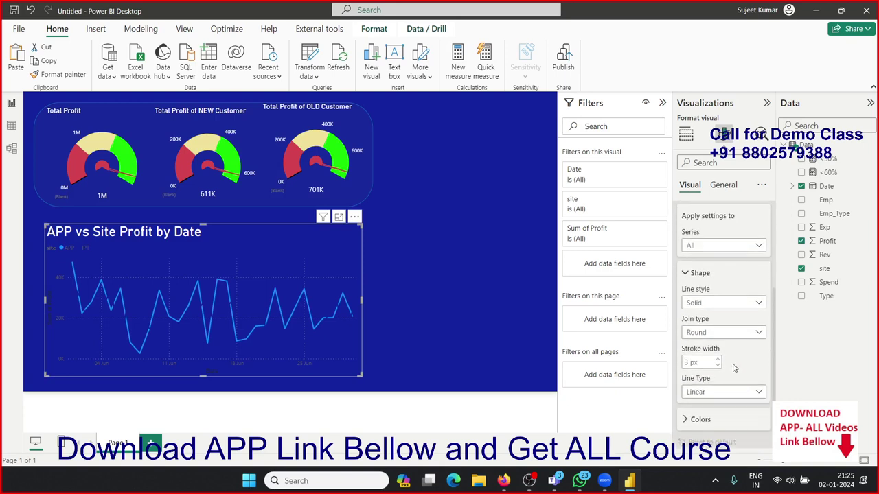
click(693, 419)
scroll(695, 402, down, 3)
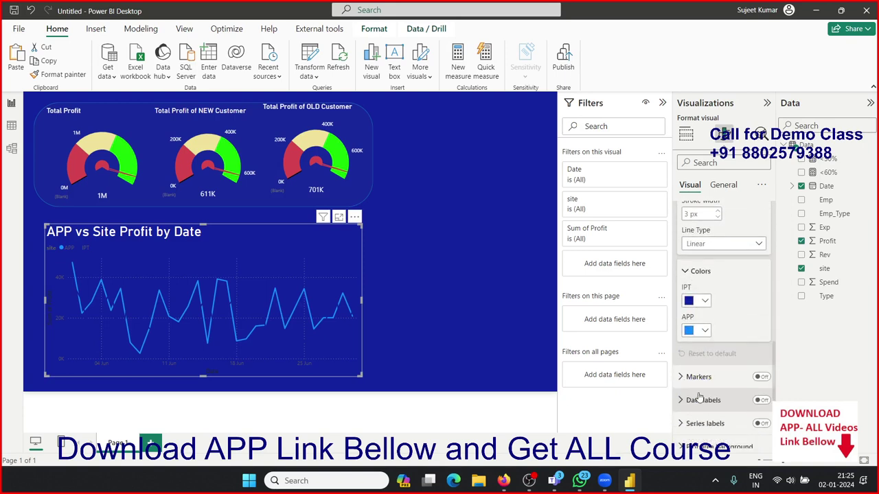
click(705, 302)
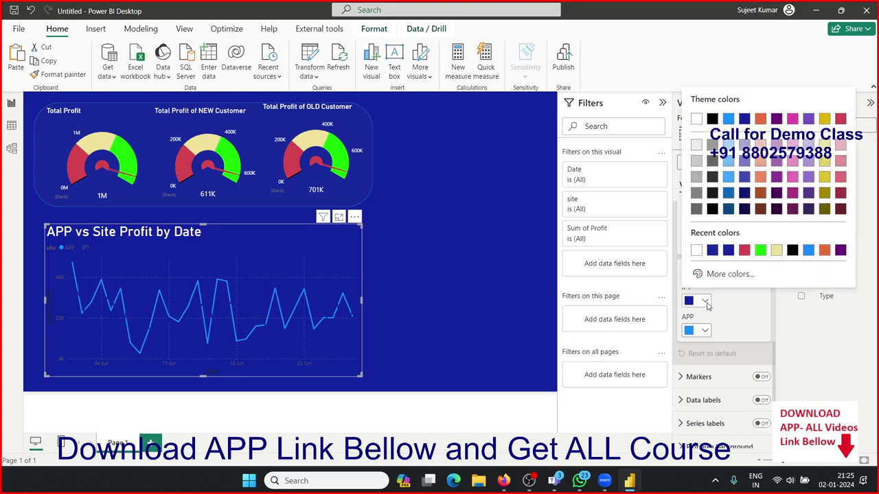
click(760, 252)
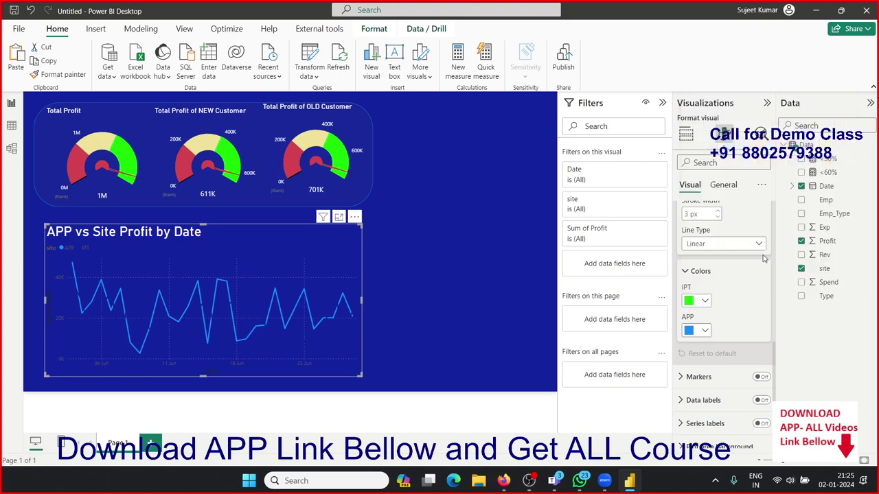
click(704, 331)
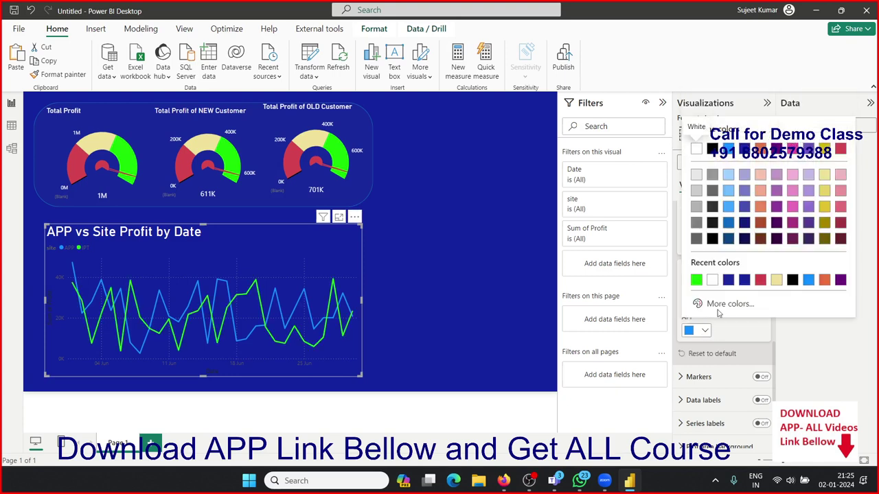
click(840, 149)
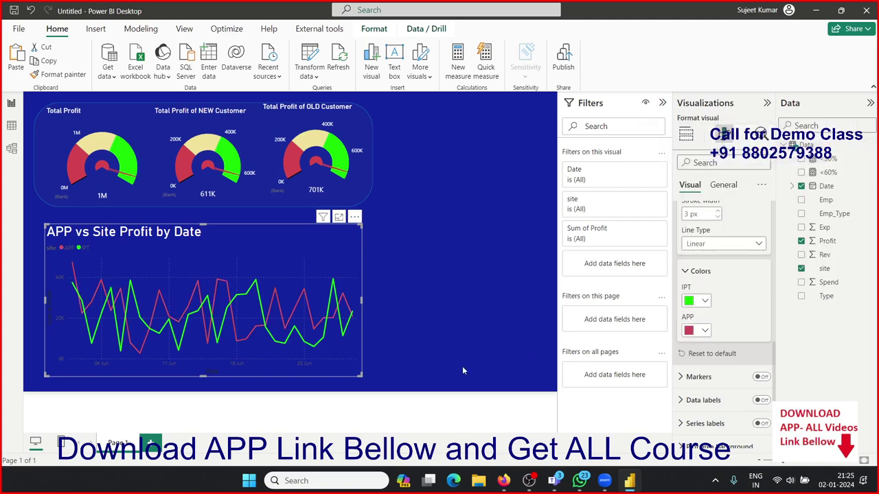
Make the X-axis date labels white.
click(699, 272)
scroll(696, 275, up, 5)
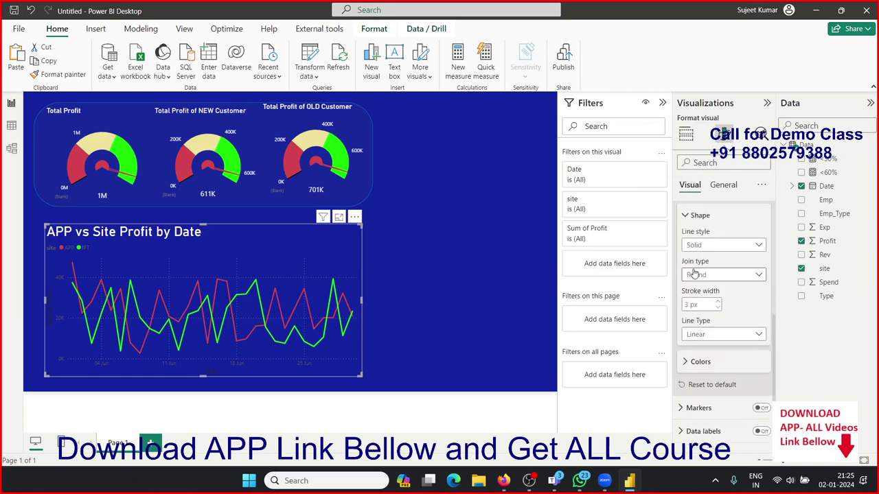
click(692, 214)
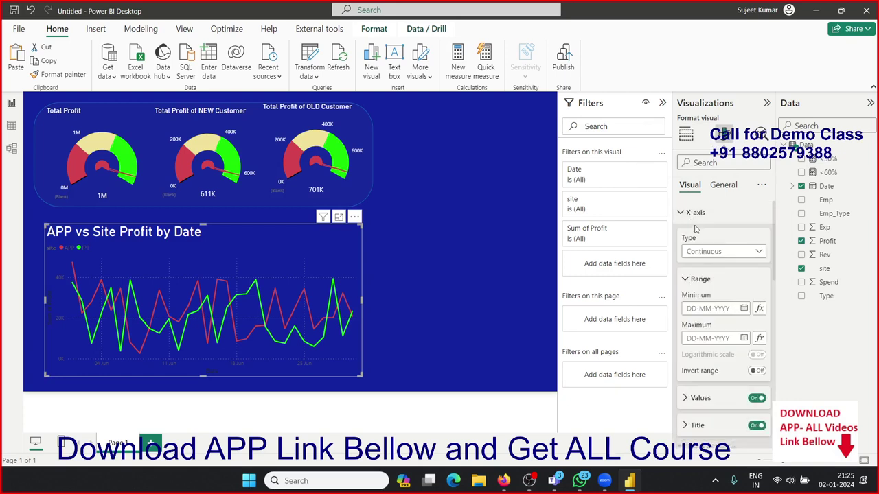
scroll(739, 350, down, 3)
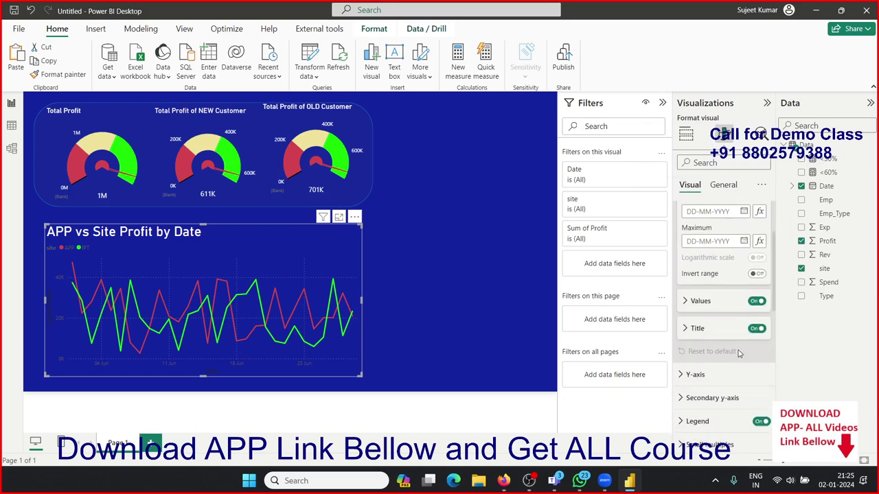
click(690, 302)
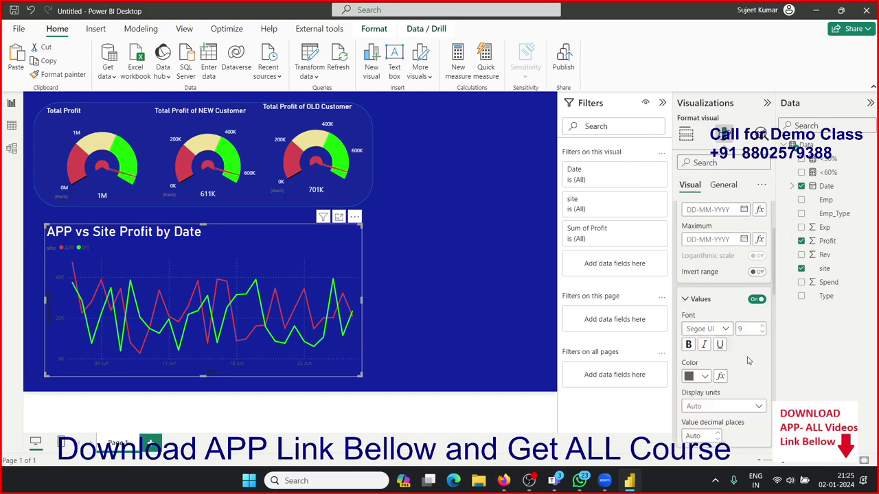
click(705, 377)
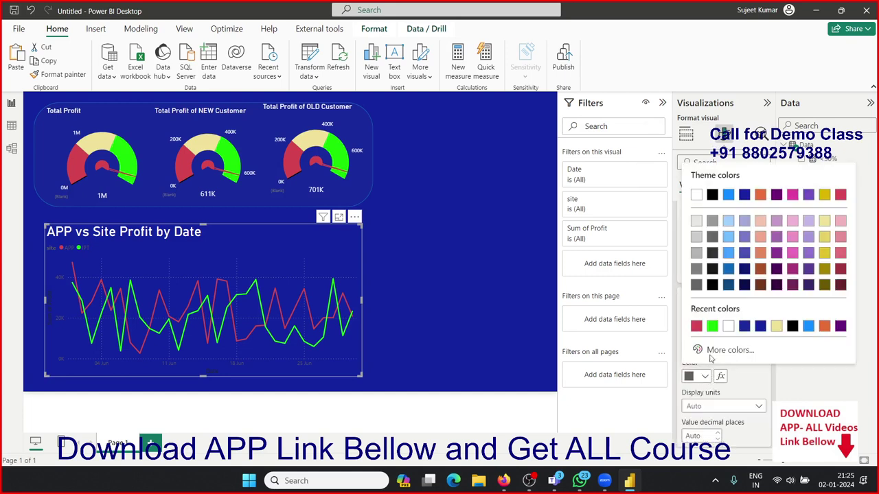
click(695, 196)
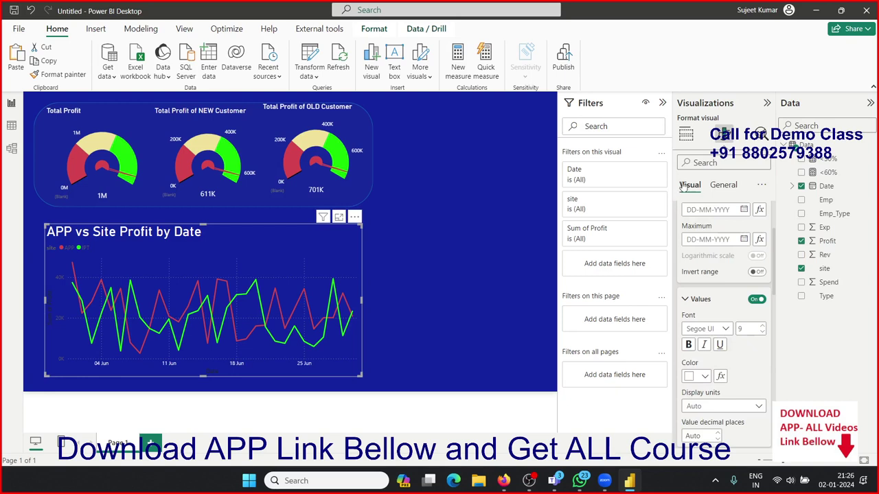
scroll(686, 220, up, 2)
click(687, 212)
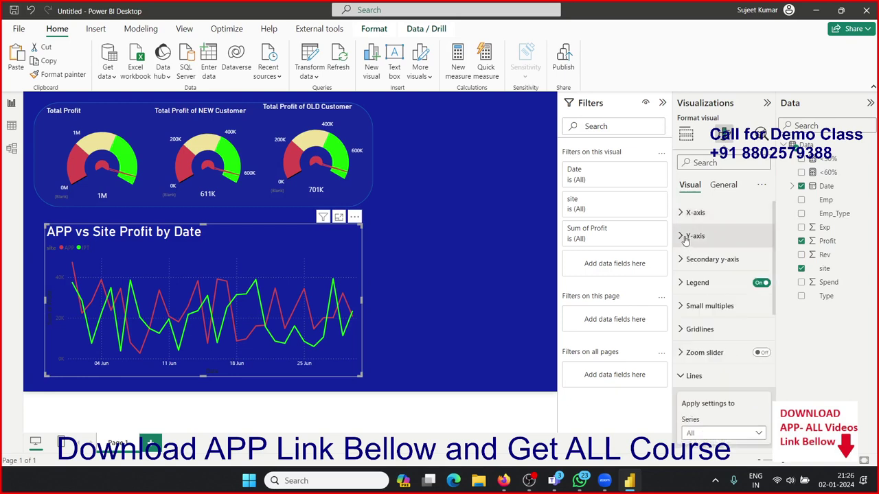
Make the Y-axis value labels white.
click(685, 237)
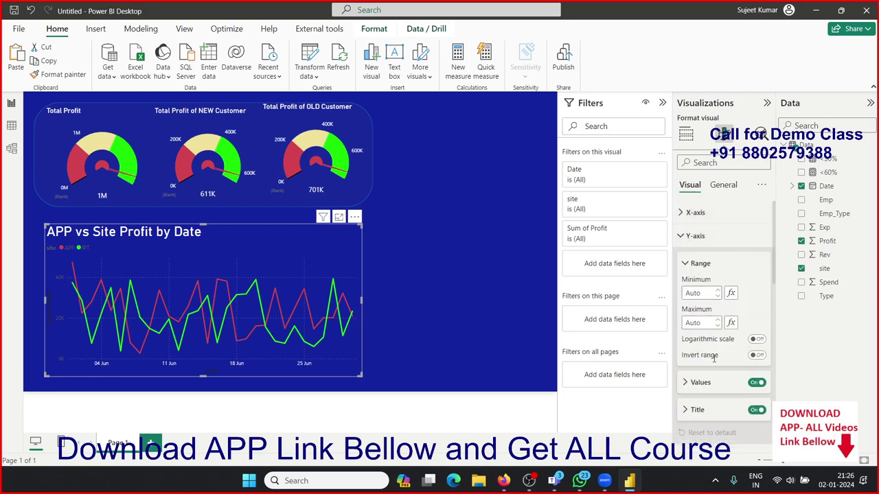
click(714, 383)
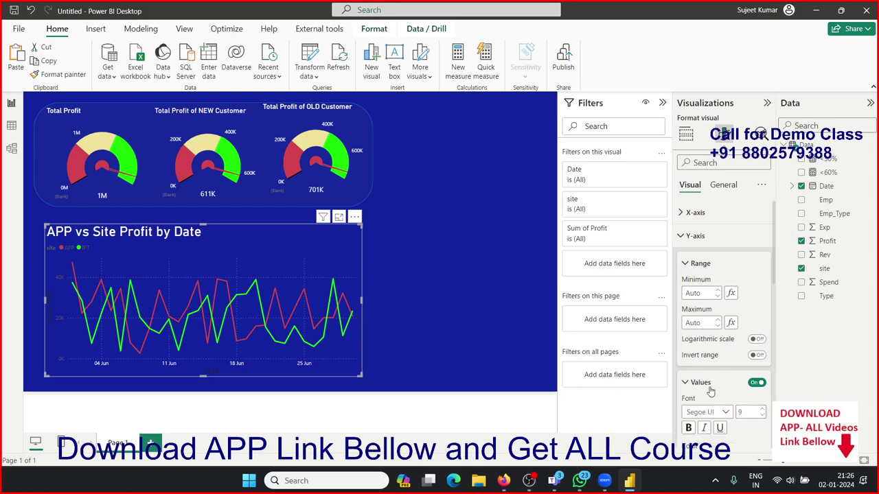
scroll(711, 392, down, 2)
click(704, 362)
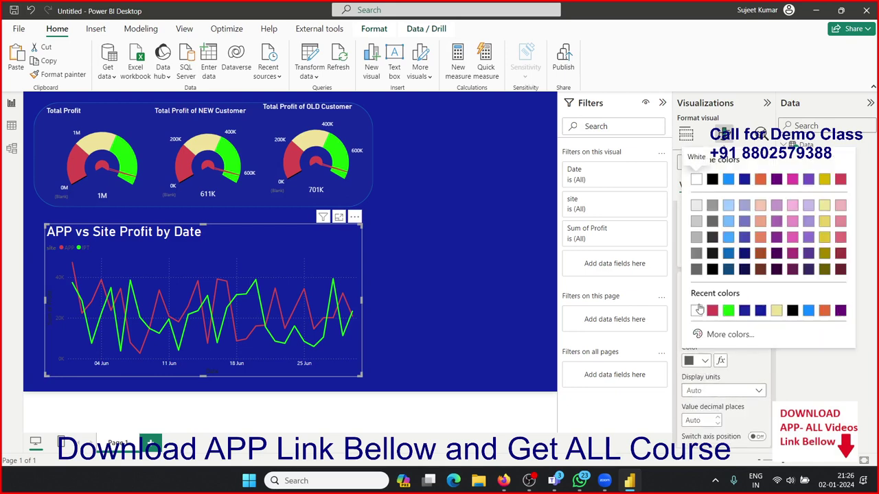
click(697, 311)
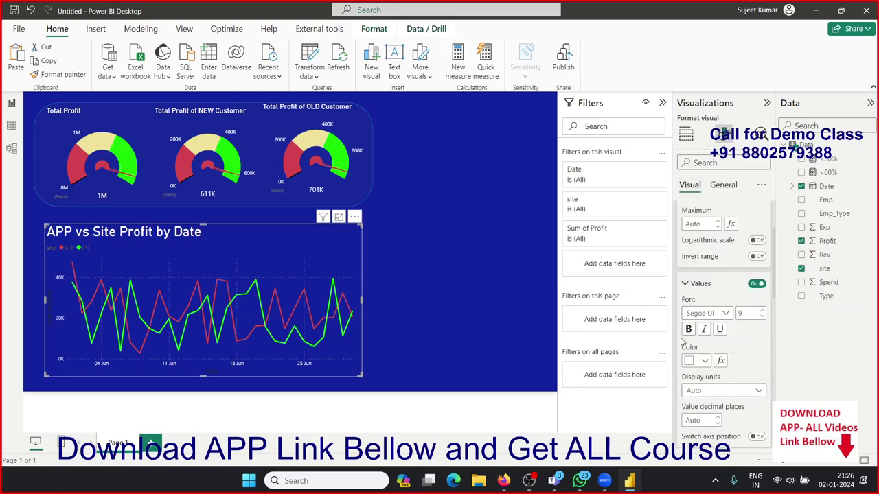
click(685, 285)
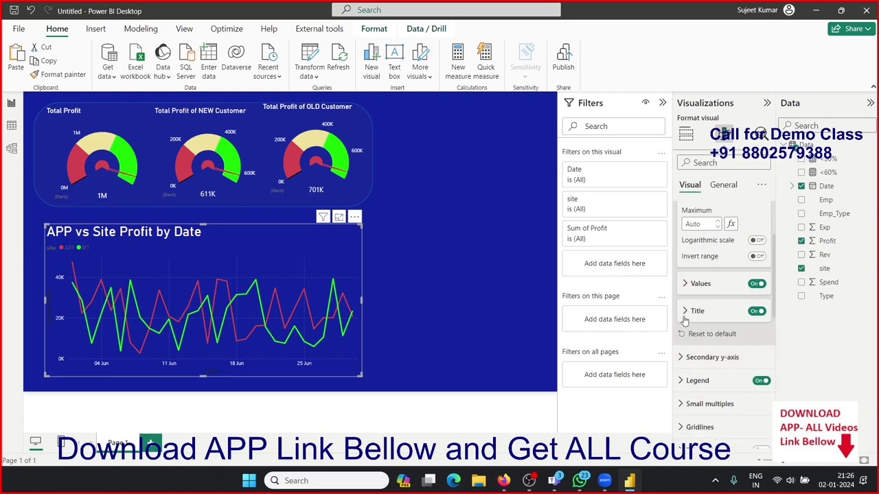
Make the 'Sum of Profit' Y-axis title white.
click(685, 313)
scroll(690, 357, down, 3)
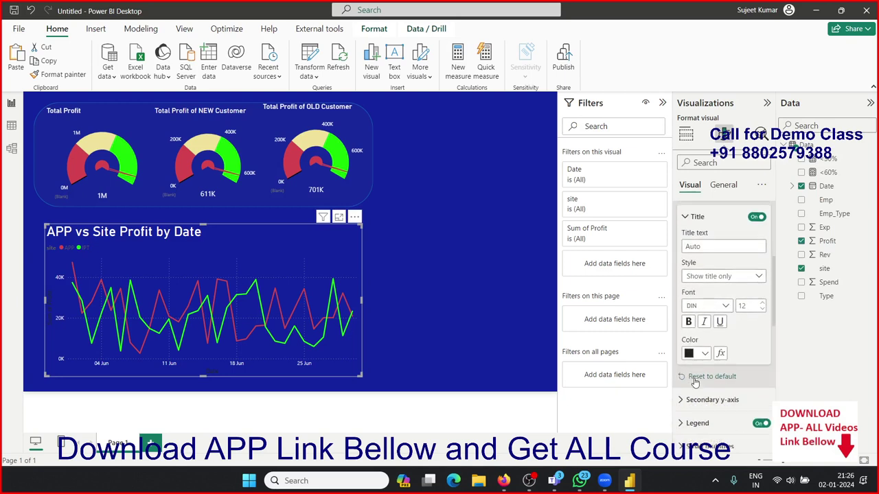
click(699, 348)
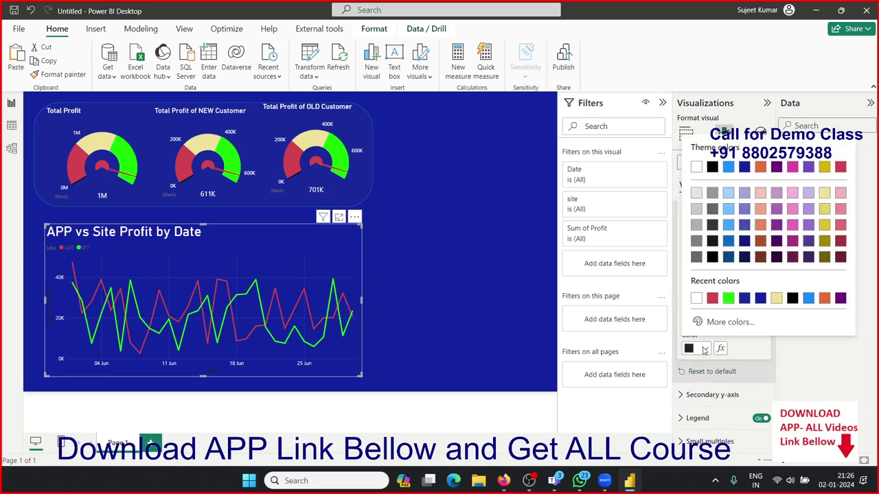
click(697, 299)
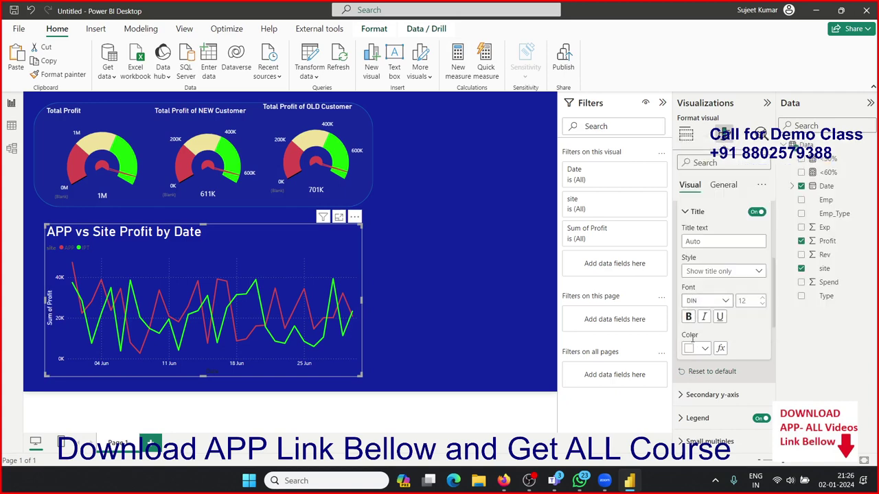
click(684, 213)
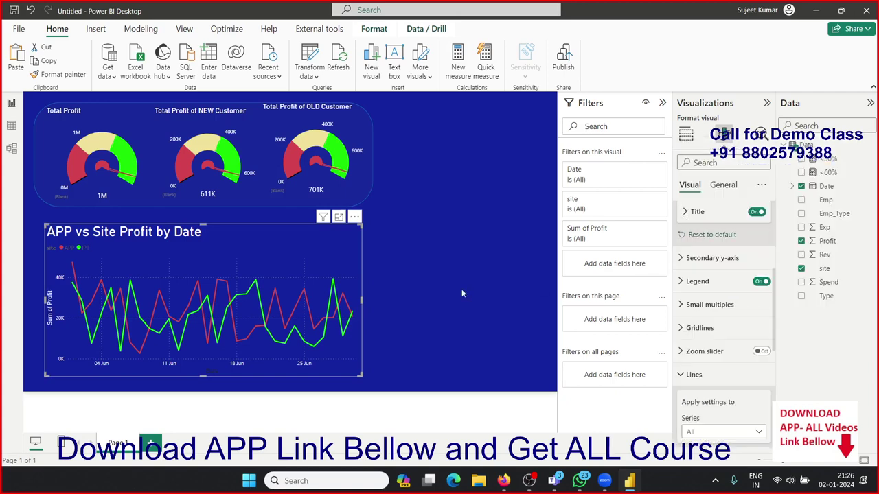
scroll(718, 379, down, 1)
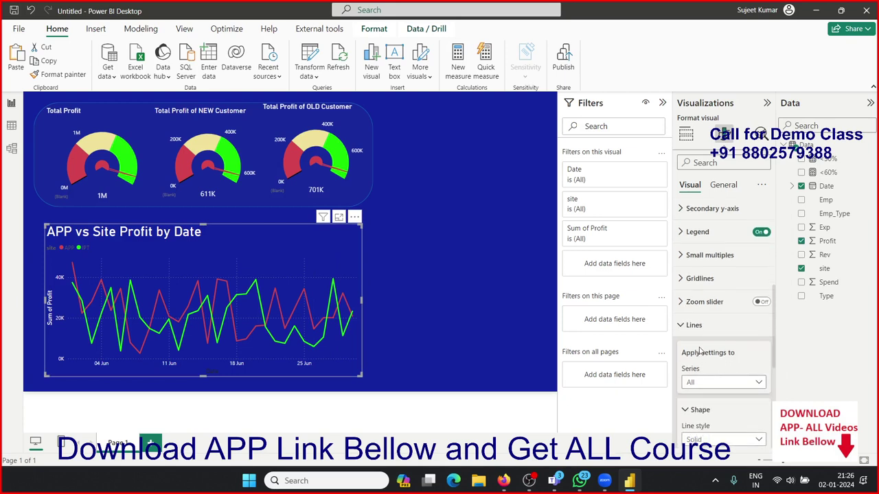
click(681, 326)
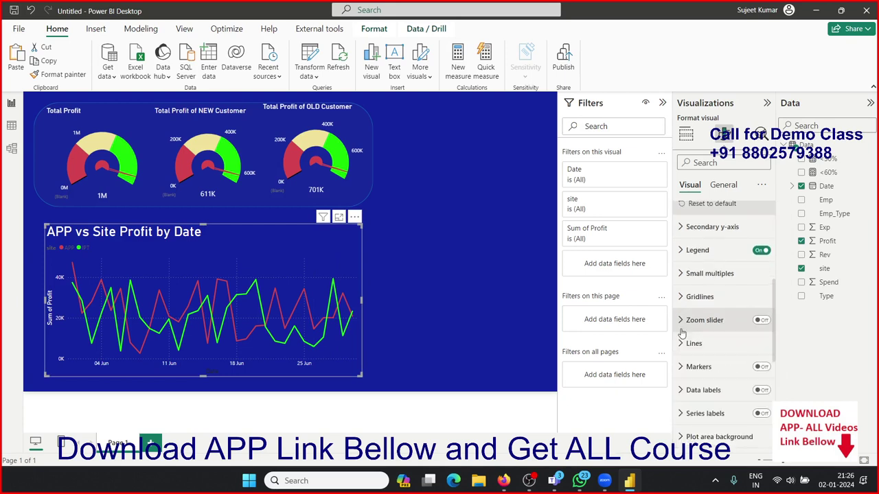
Turn on data labels for the profit line chart.
click(762, 393)
click(690, 392)
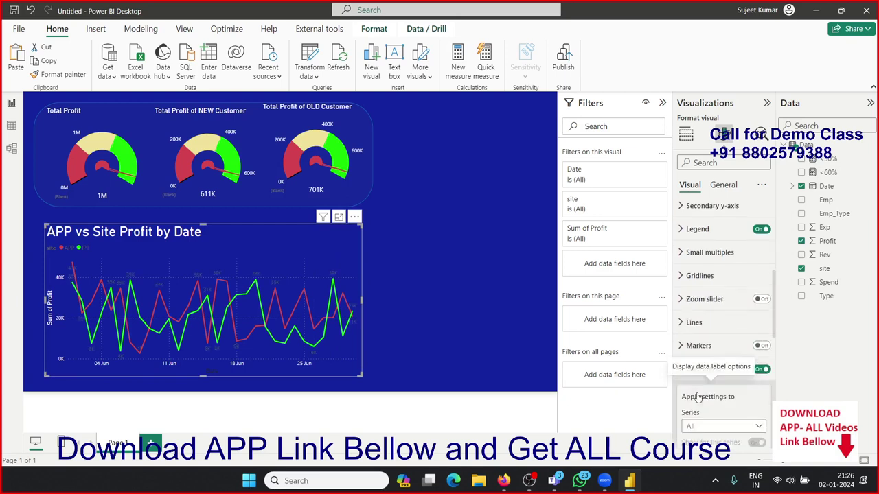
click(705, 391)
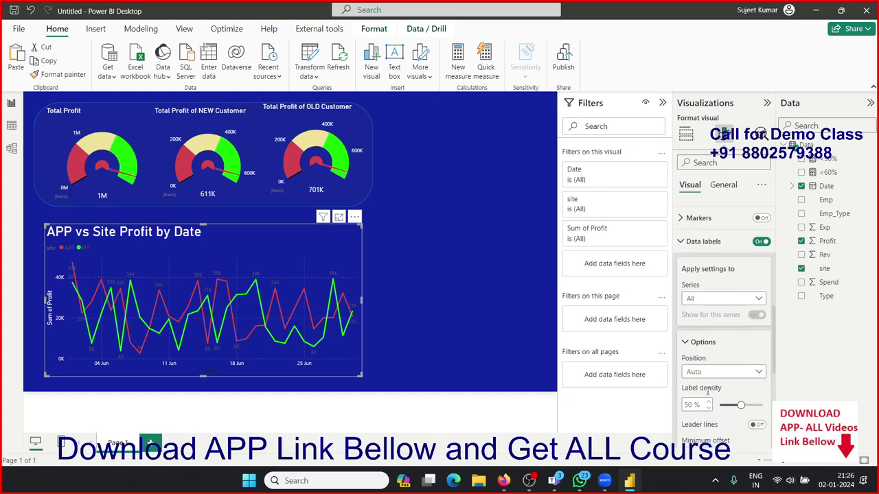
scroll(708, 415, down, 1)
scroll(707, 416, down, 1)
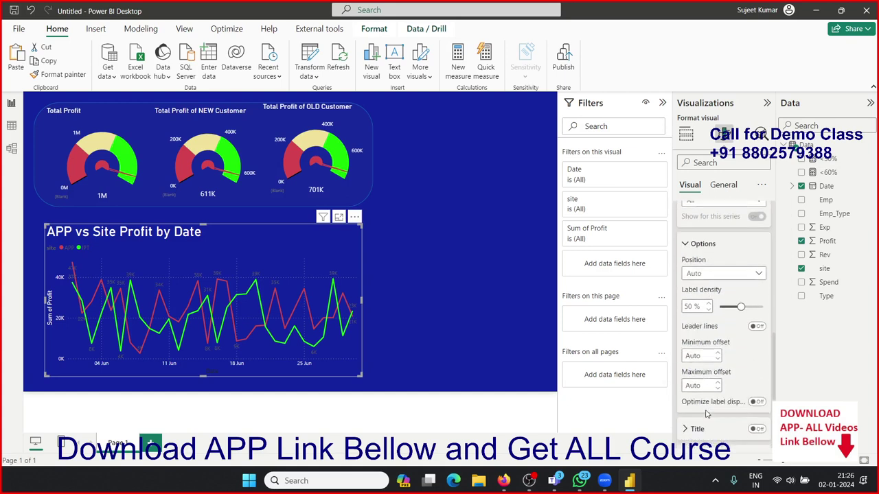
scroll(707, 416, up, 1)
scroll(707, 415, up, 1)
scroll(707, 411, down, 1)
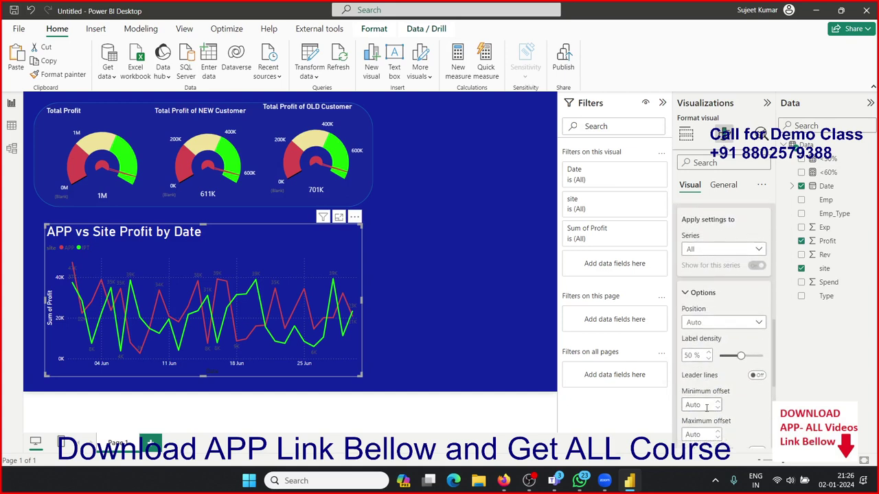
scroll(707, 410, down, 1)
scroll(707, 411, down, 1)
Set the data label values' colour to white.
click(699, 406)
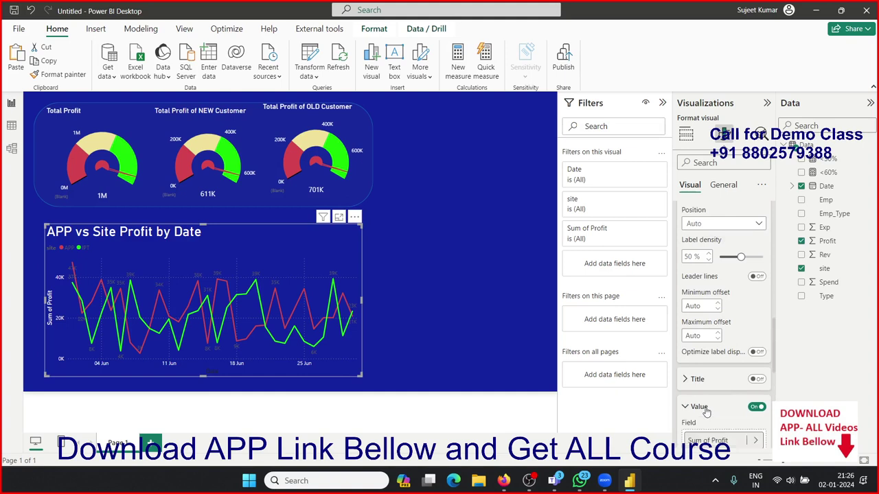
scroll(707, 411, down, 2)
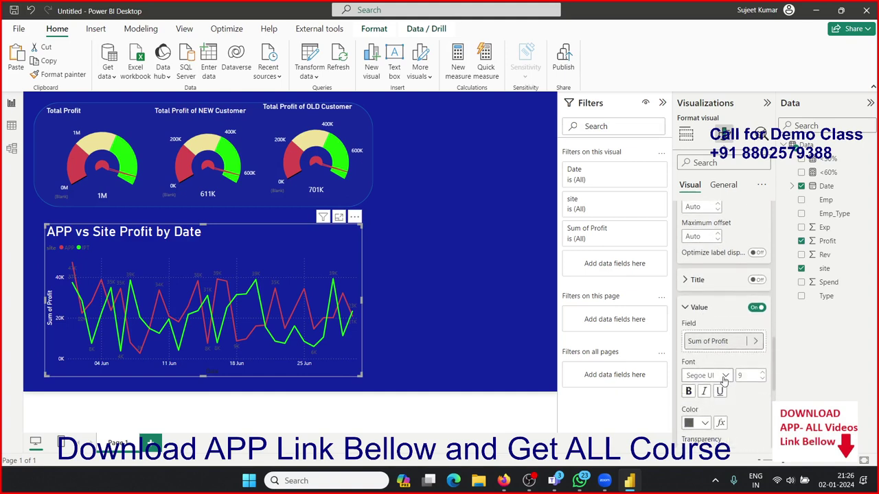
click(705, 423)
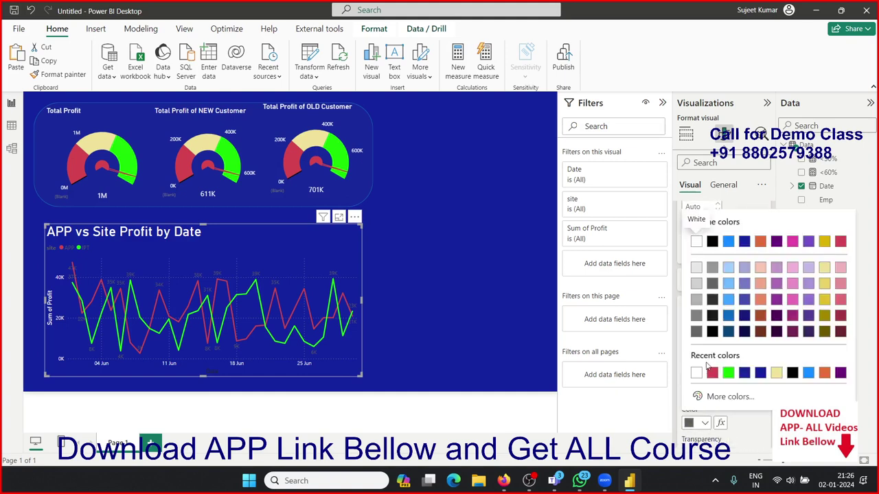
click(697, 375)
scroll(700, 380, down, 1)
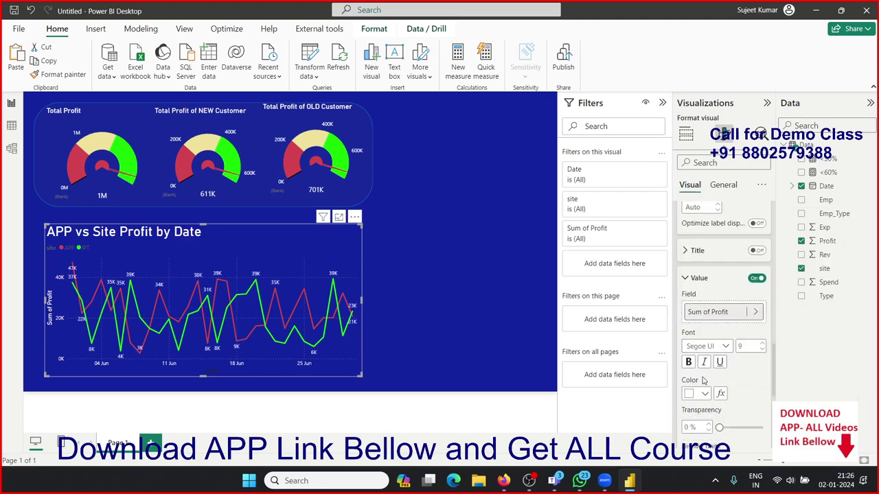
scroll(704, 381, down, 1)
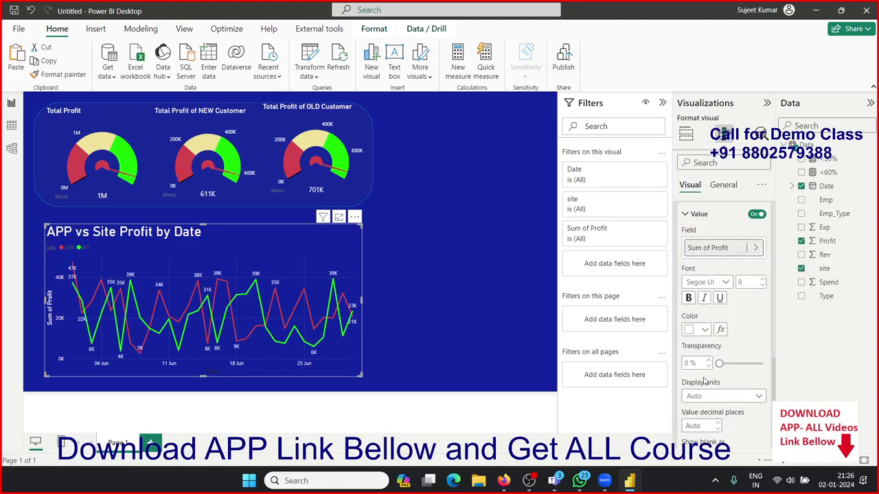
scroll(687, 321, up, 2)
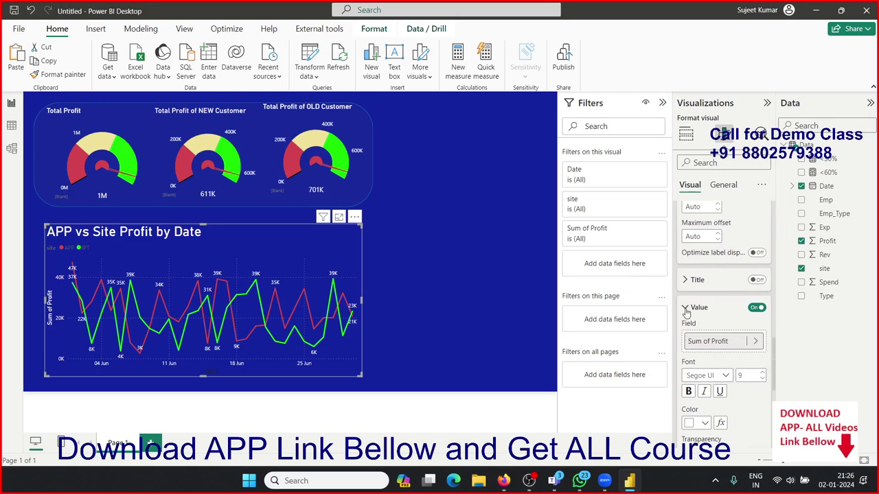
click(685, 308)
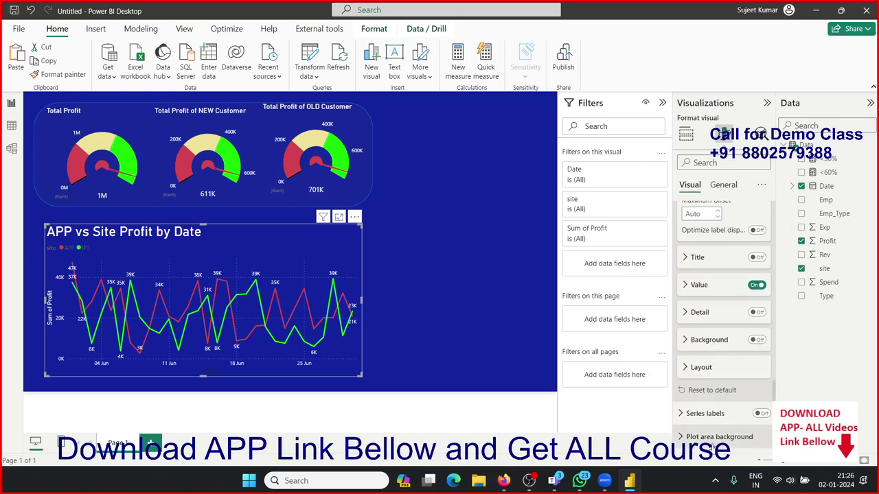
Collapse the Data labels and Y-axis Range formatting sections.
scroll(712, 443, up, 3)
scroll(711, 439, up, 3)
scroll(711, 434, up, 3)
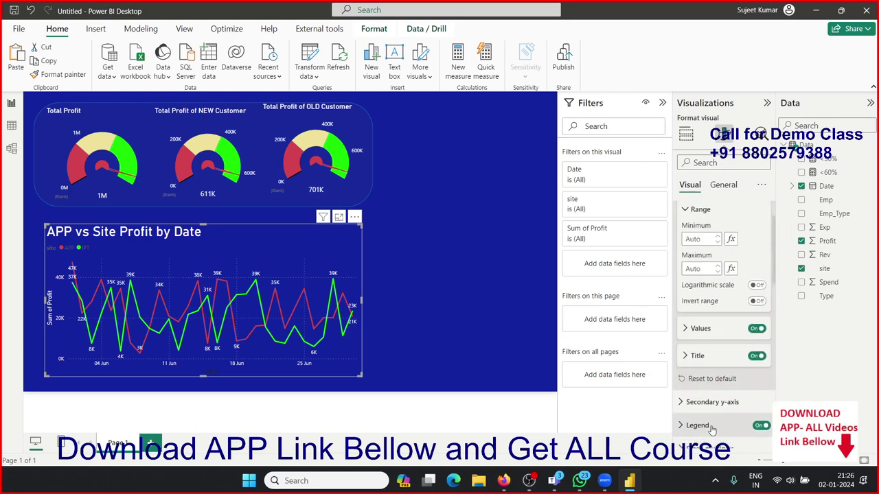
scroll(710, 430, down, 3)
click(682, 375)
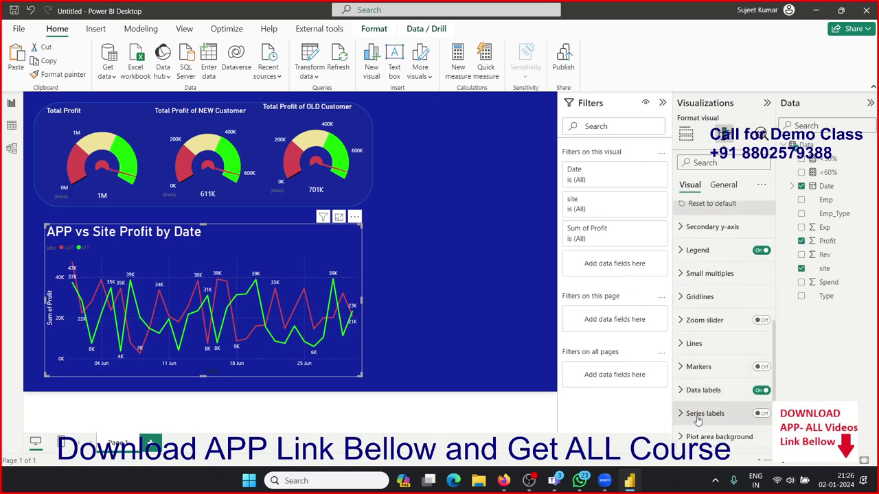
scroll(698, 432, up, 2)
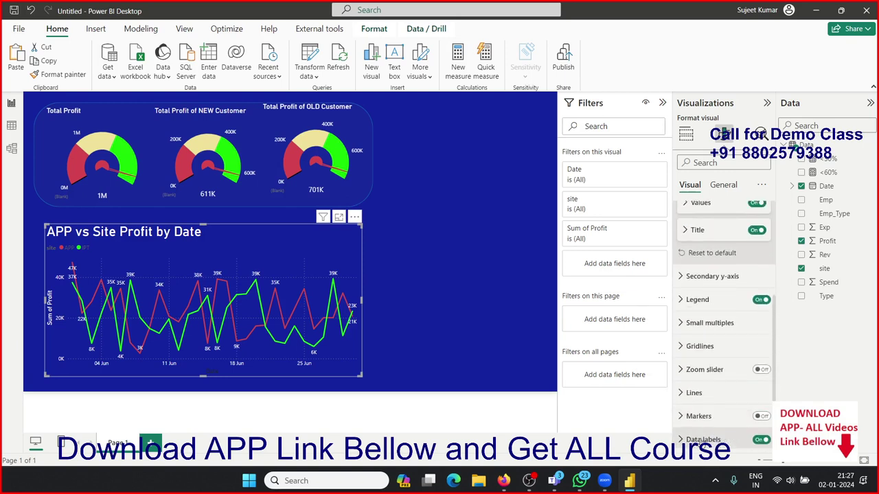
scroll(697, 419, up, 2)
scroll(696, 405, up, 2)
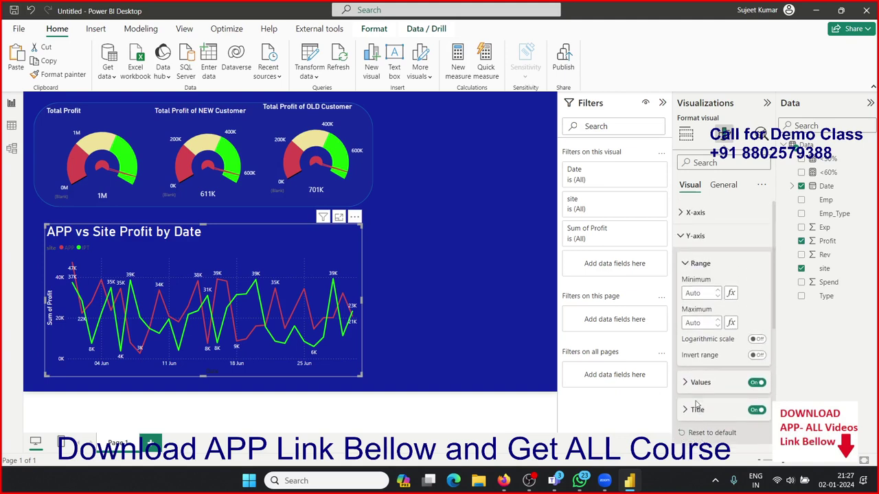
click(684, 263)
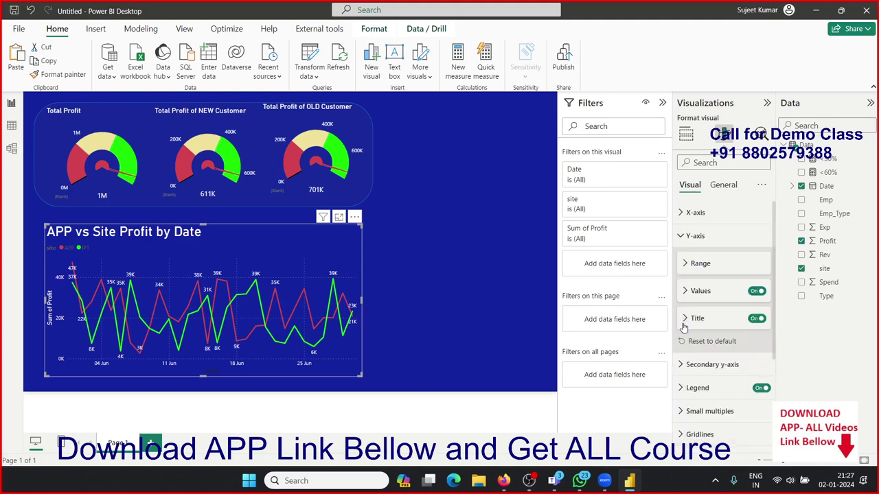
scroll(684, 336, down, 4)
scroll(684, 346, up, 3)
scroll(685, 357, up, 1)
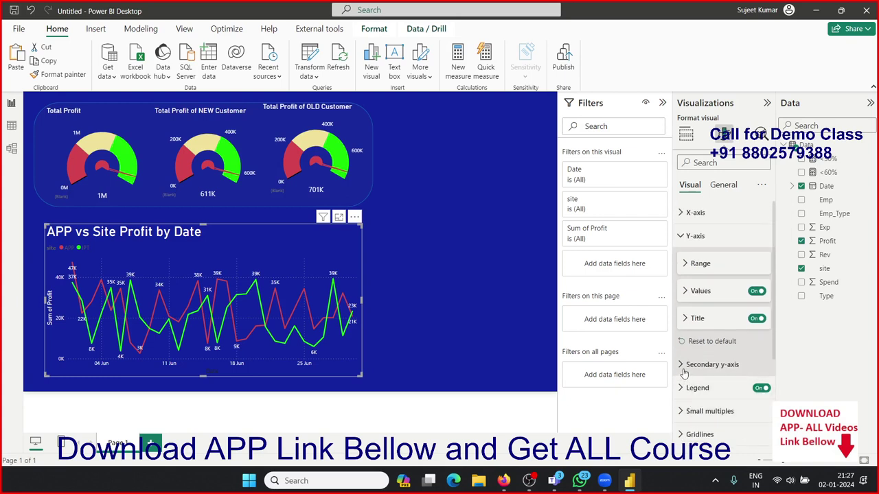
scroll(685, 412, down, 4)
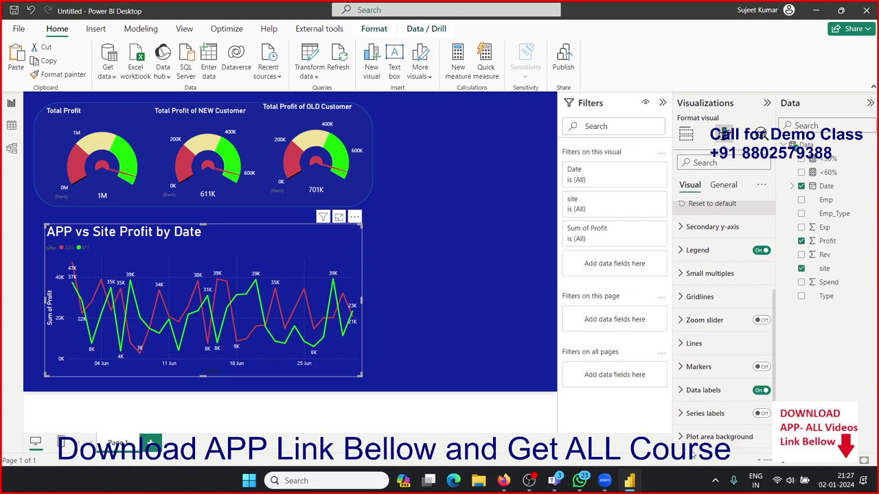
Turn on a visual border around the line chart and check it on the canvas.
click(725, 187)
click(681, 261)
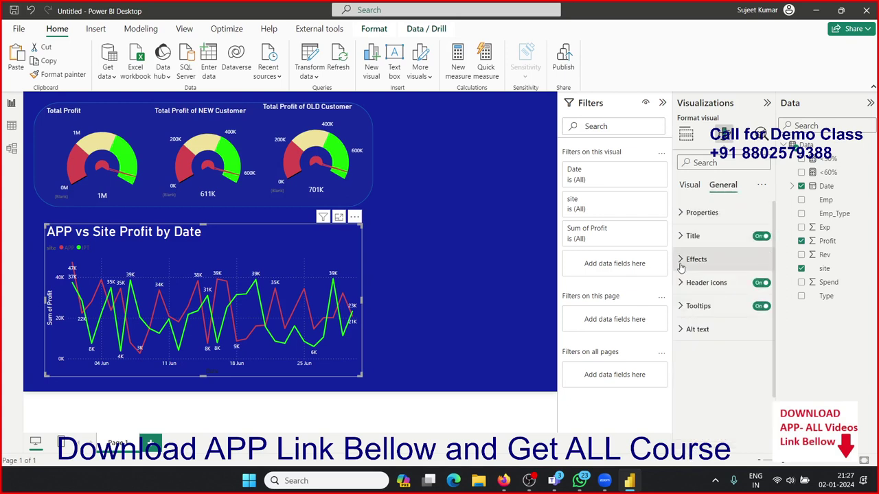
click(681, 262)
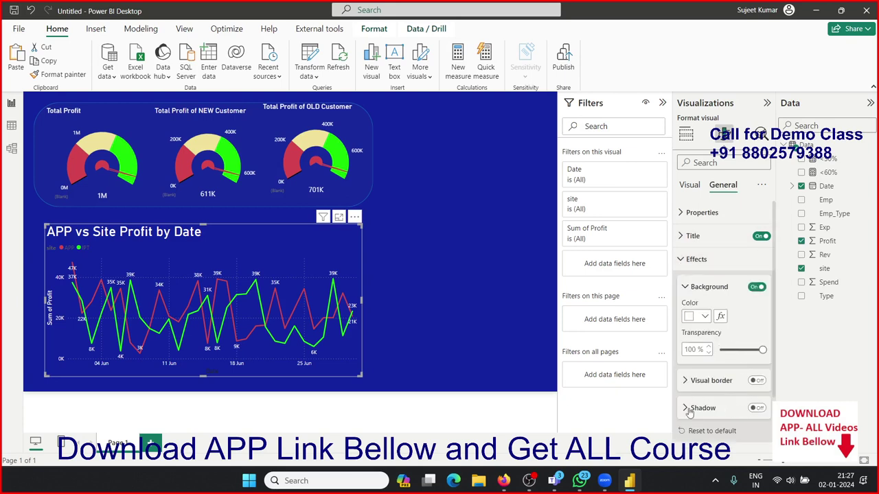
click(756, 380)
click(509, 350)
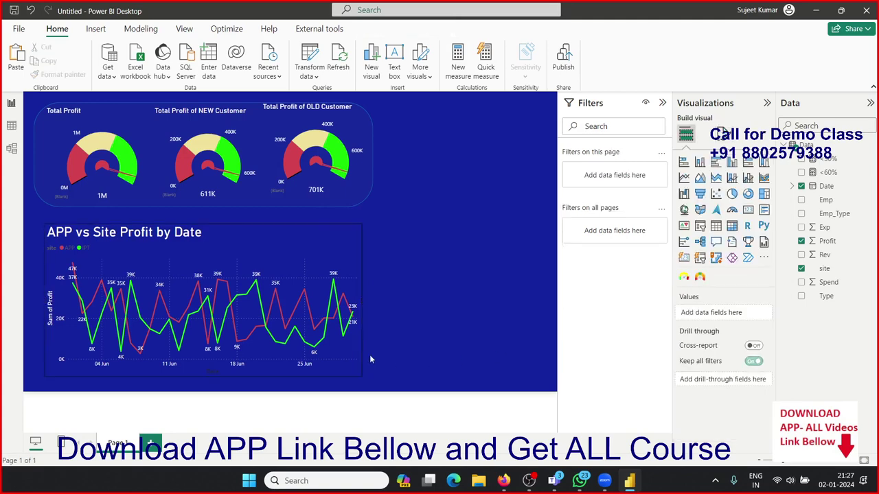
click(358, 369)
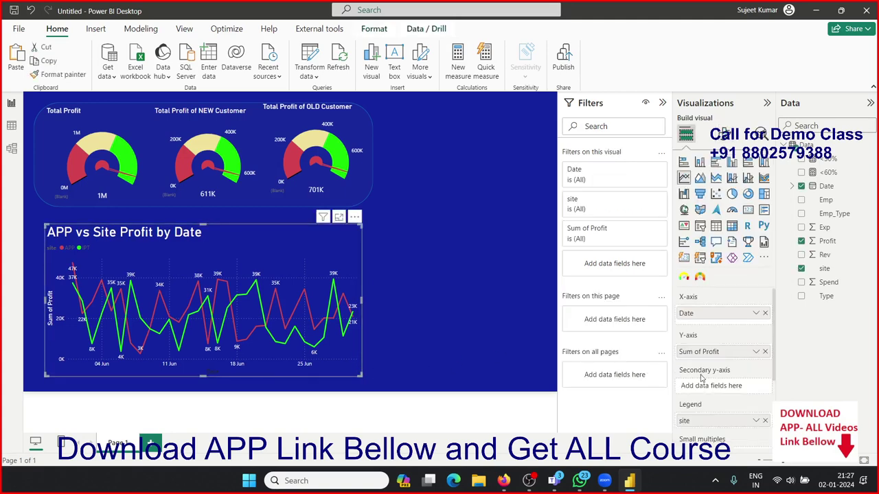
Round the chart's border corners to 5 px and preview the result.
click(724, 134)
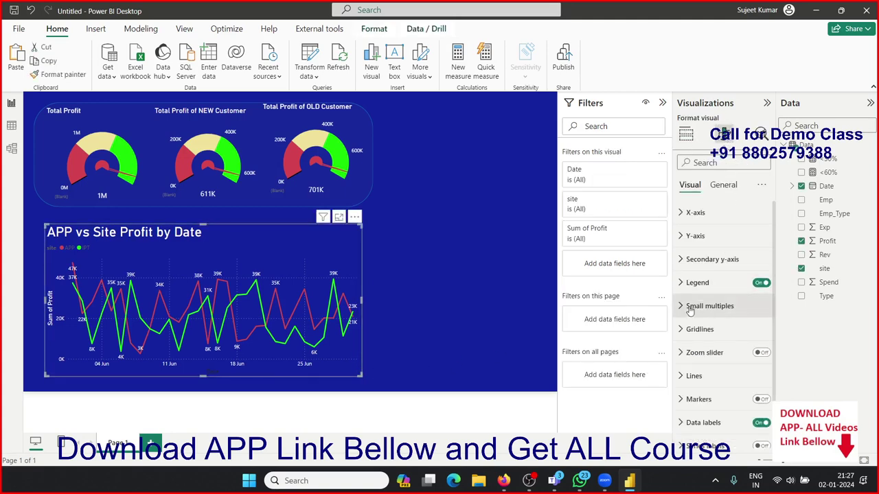
click(721, 186)
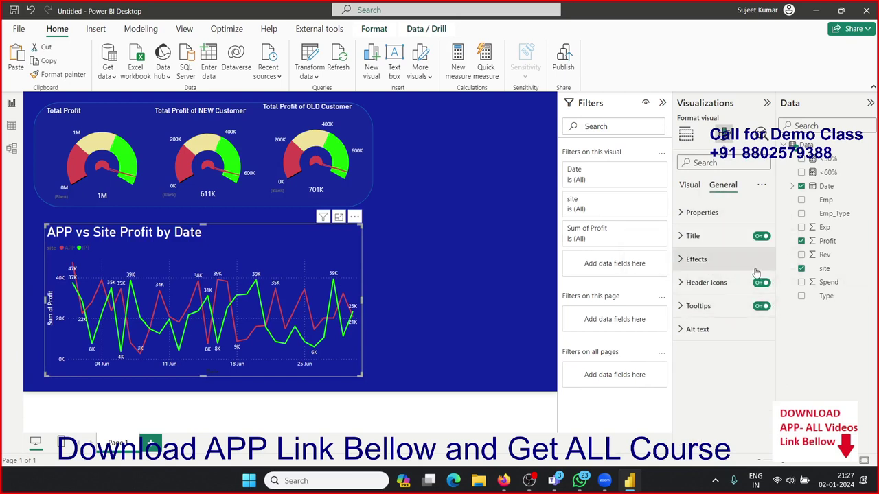
click(697, 259)
scroll(750, 374, down, 2)
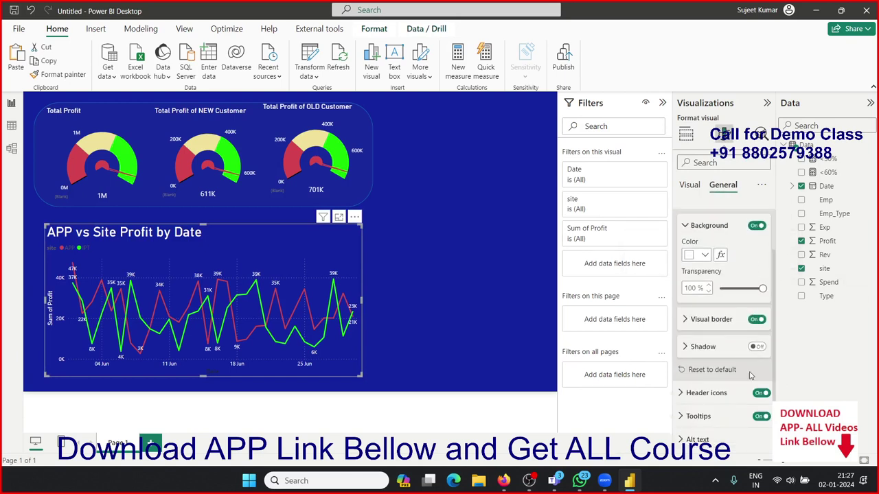
click(689, 320)
scroll(717, 381, down, 1)
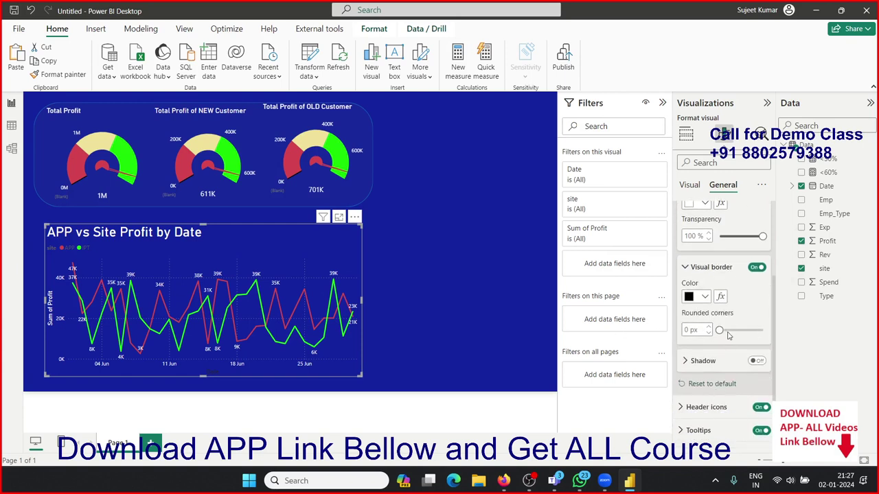
drag(729, 335, 726, 330)
click(473, 321)
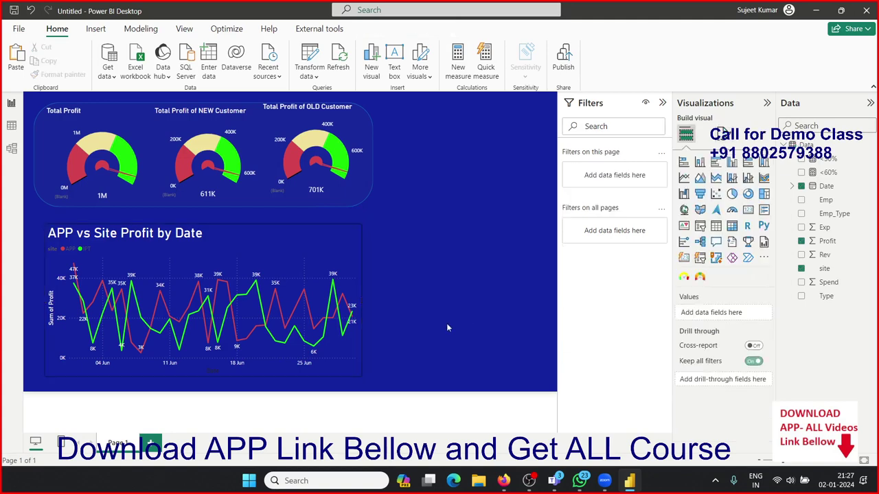
click(358, 235)
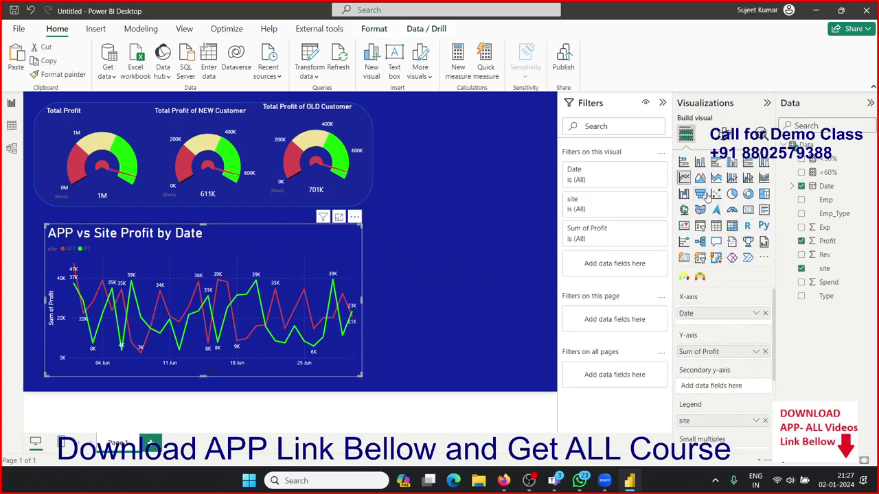
Increase the chart's rounded corners to 15 px.
click(721, 135)
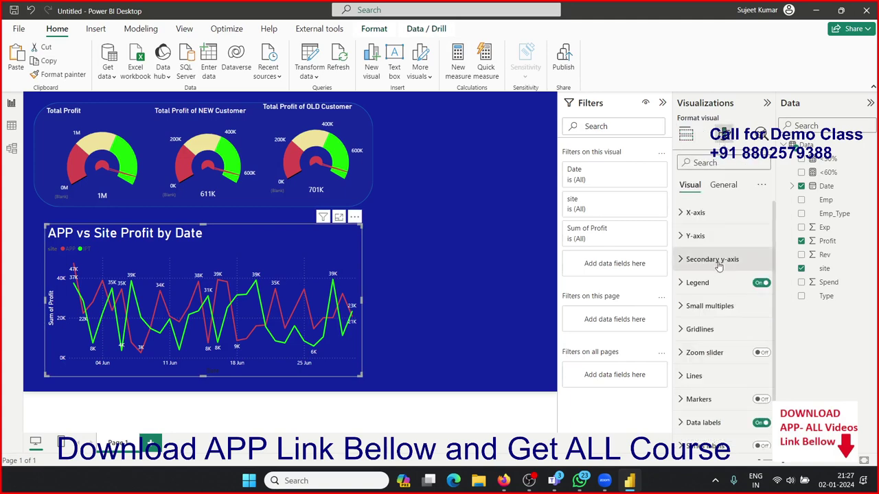
click(726, 187)
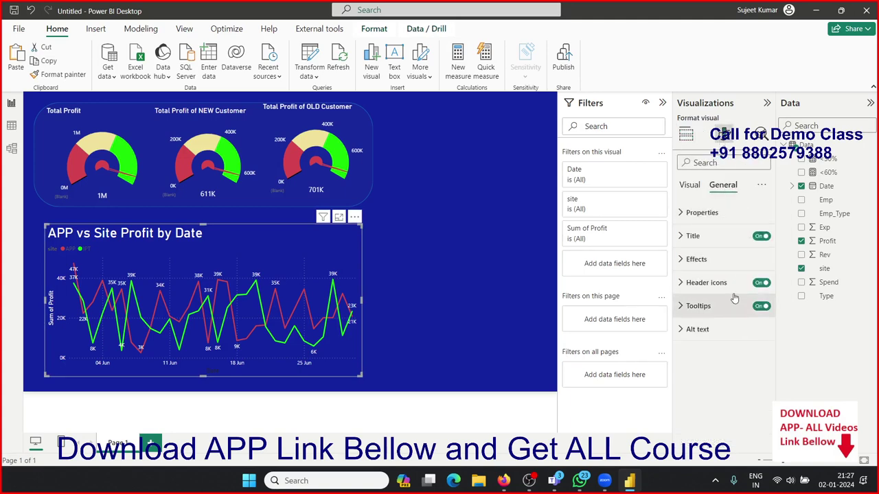
click(712, 259)
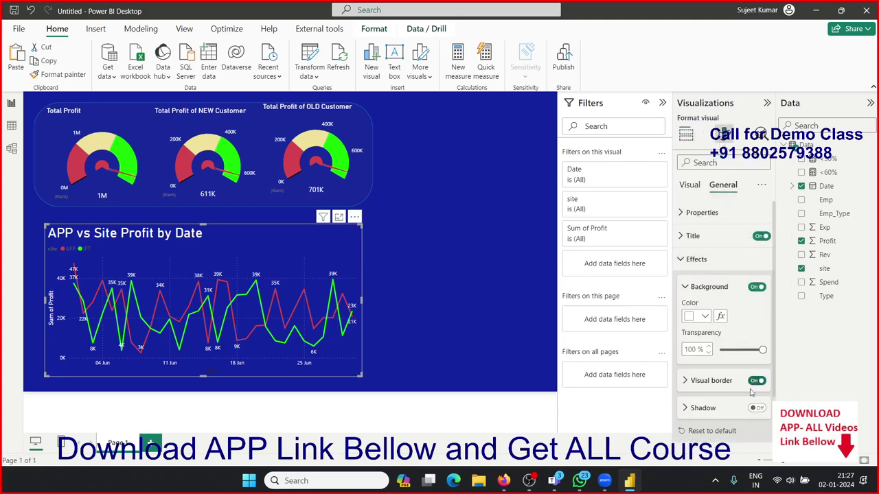
click(716, 388)
scroll(716, 388, down, 3)
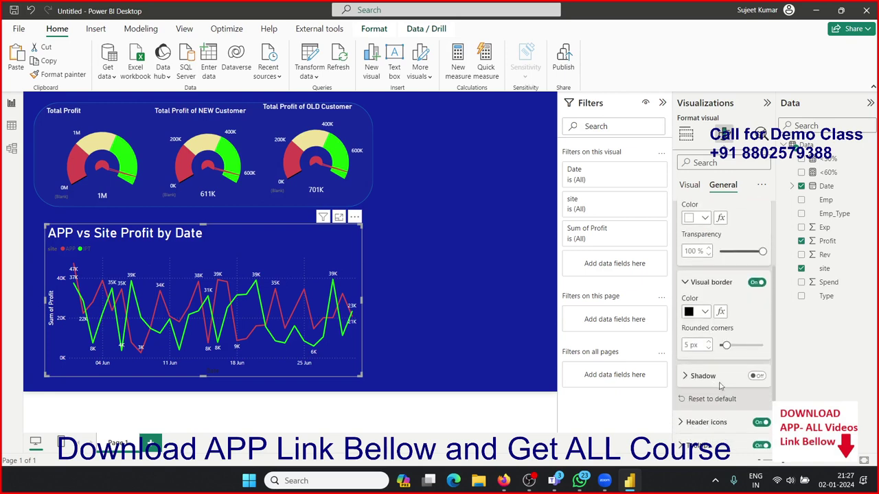
click(736, 346)
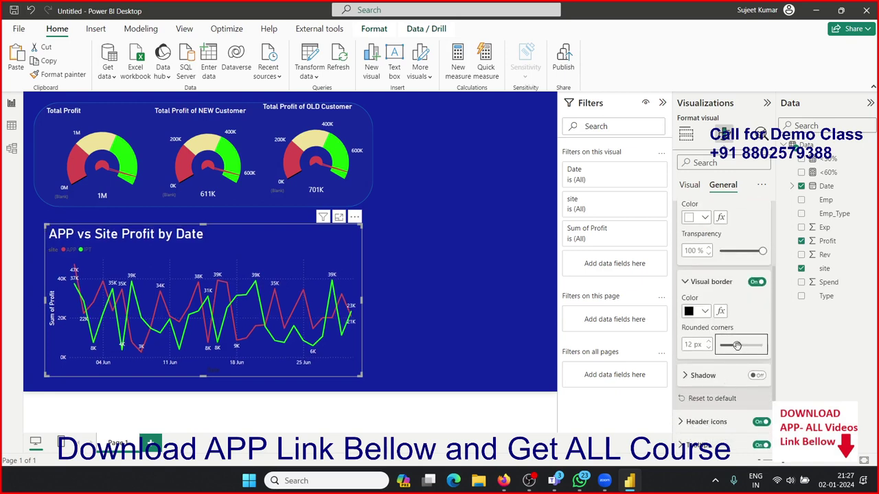
drag(736, 346, 740, 345)
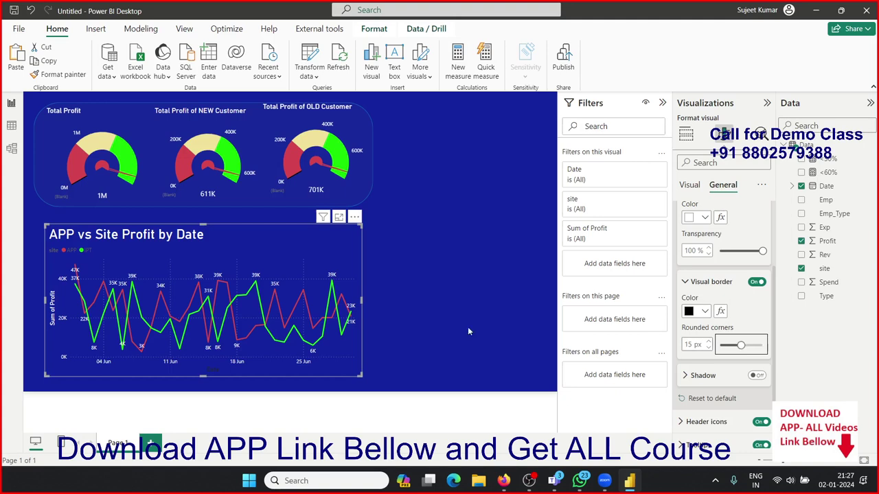
click(379, 306)
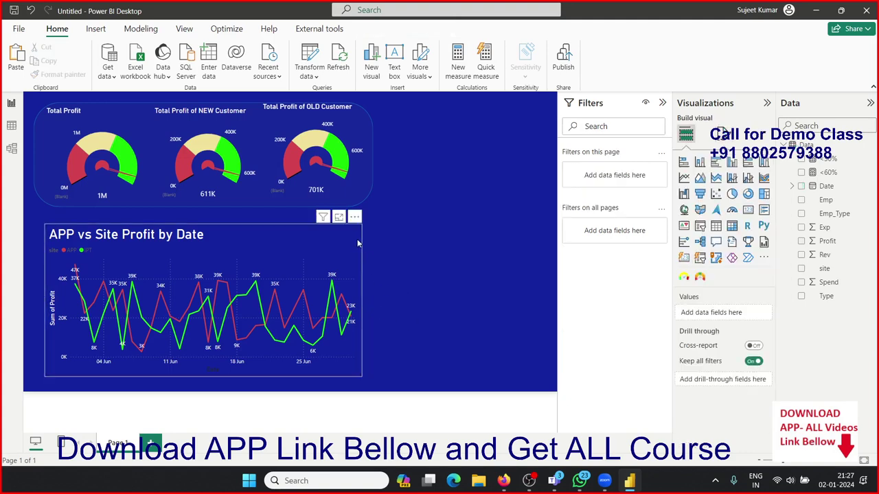
Shift the 'APP vs Site Profit by Date' chart up-left and stretch its bottom-right corner outward.
drag(361, 251, 356, 237)
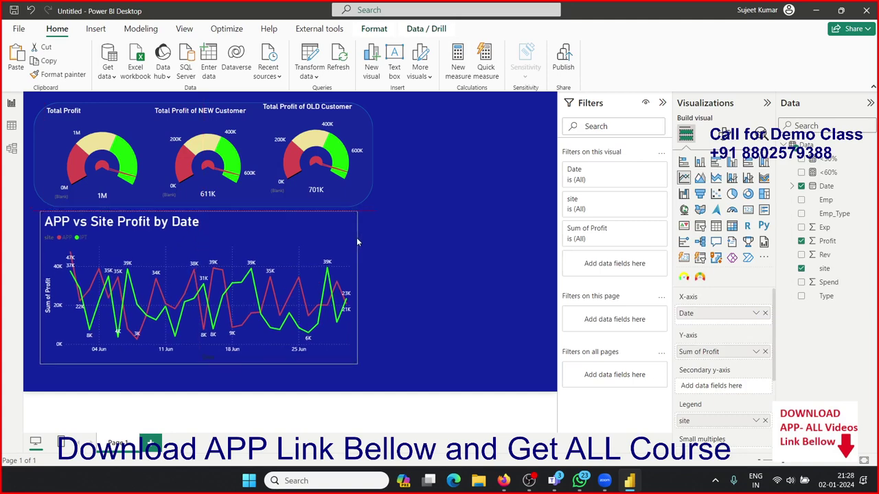
drag(357, 364, 375, 386)
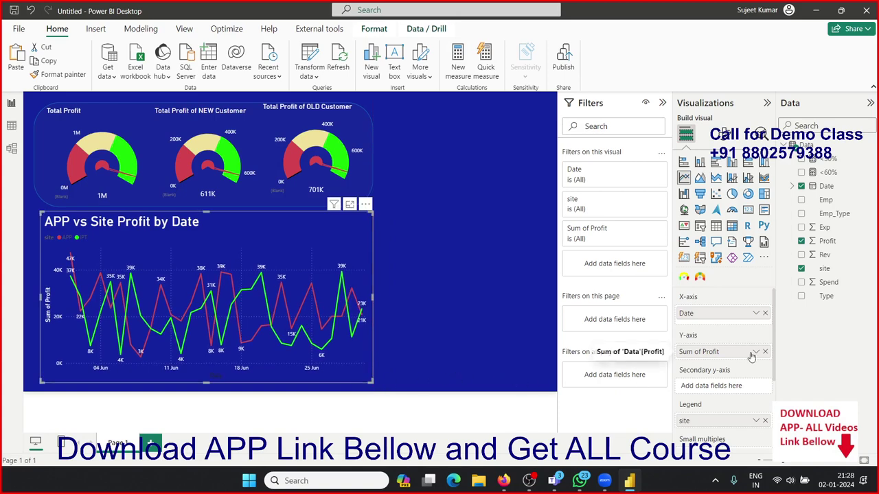
click(503, 292)
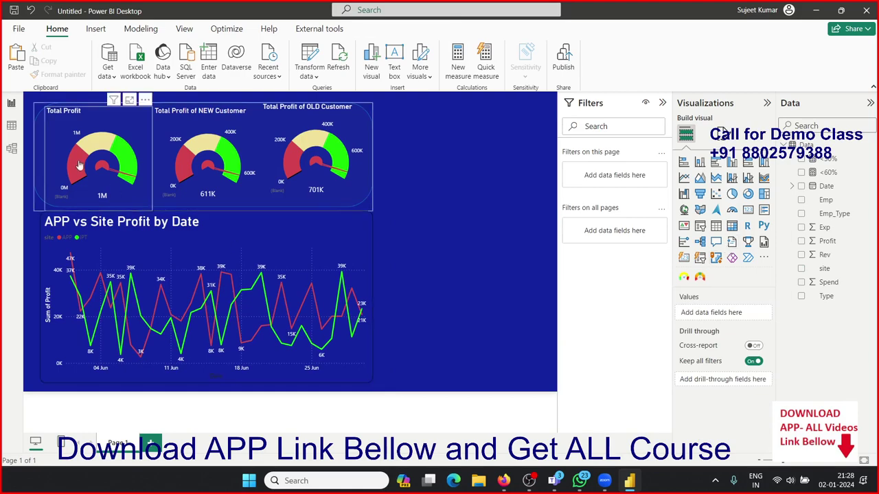
click(12, 126)
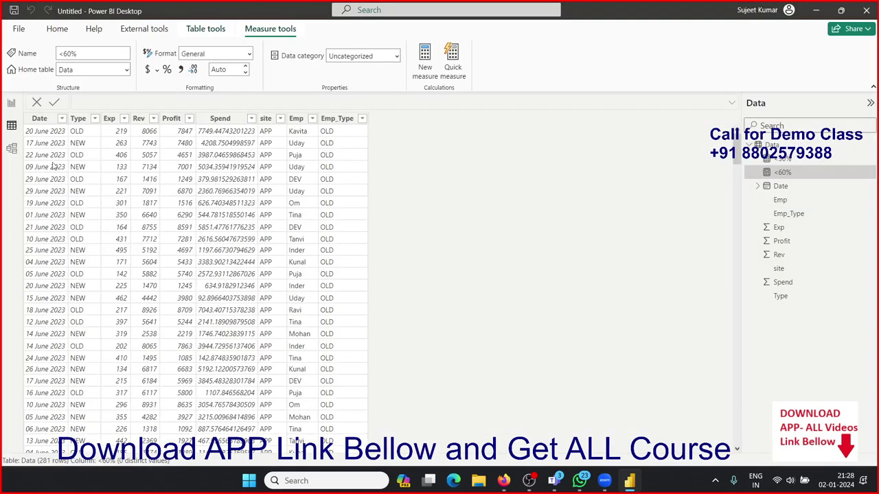
scroll(206, 230, down, 2)
scroll(206, 230, up, 2)
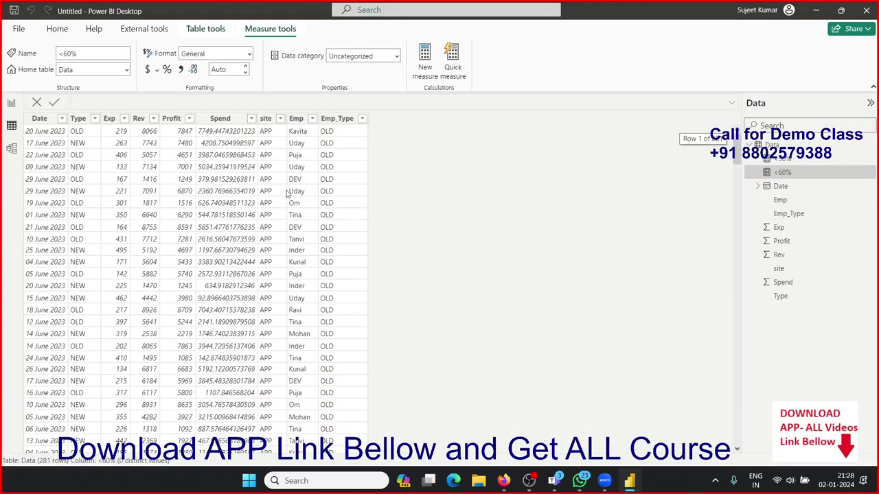
click(301, 121)
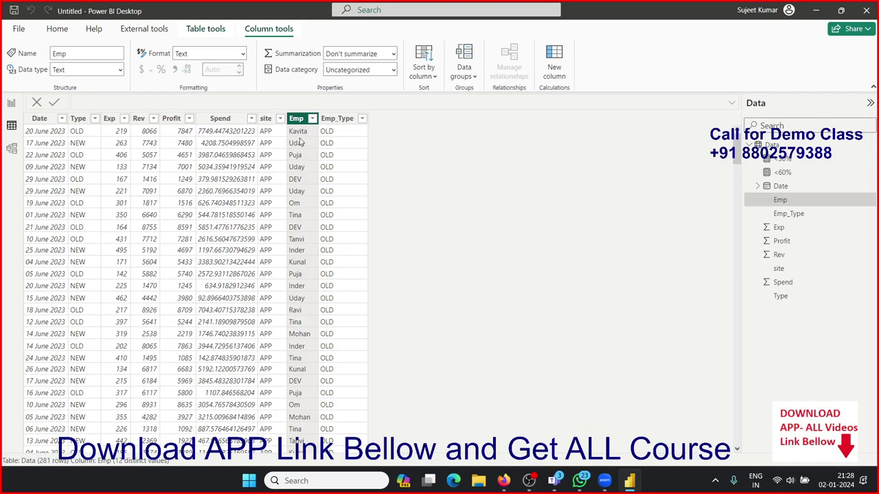
click(267, 122)
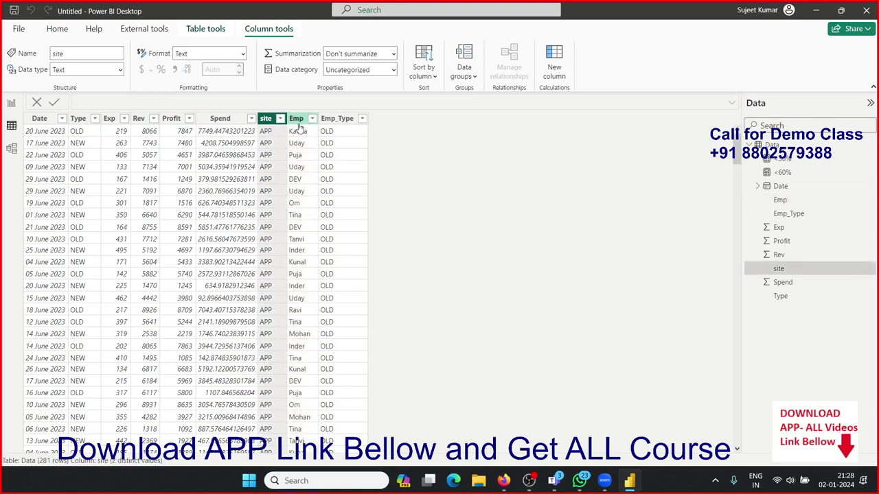
click(299, 125)
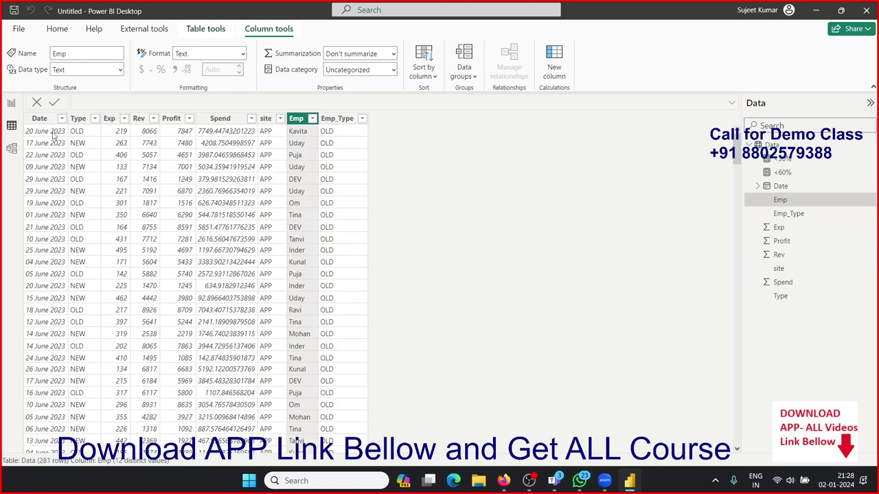
click(11, 103)
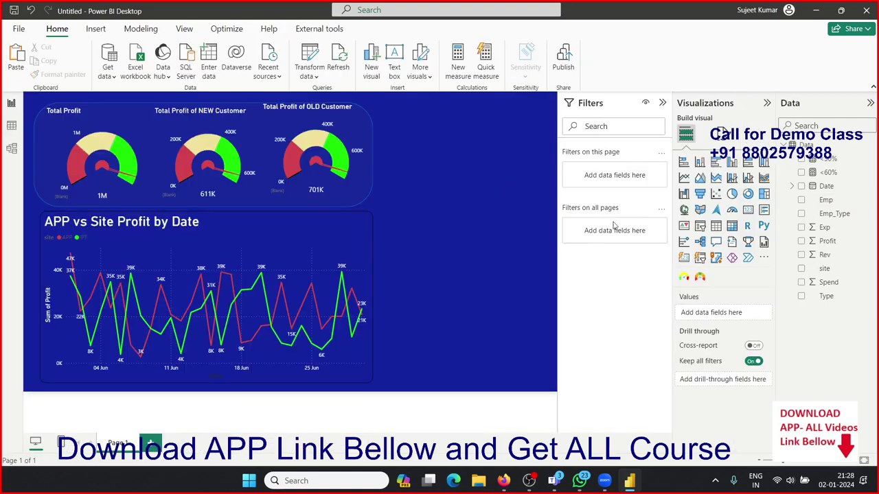
Add a matrix visual at the top right and stretch it down to the page bottom.
click(732, 225)
mouse_move(463, 176)
mouse_down()
mouse_move(454, 188)
mouse_move(467, 187)
mouse_up()
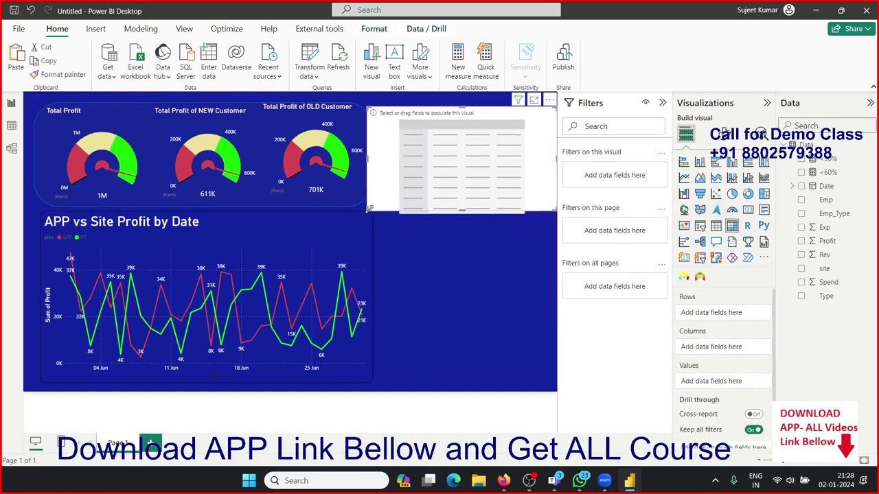
drag(369, 209, 382, 213)
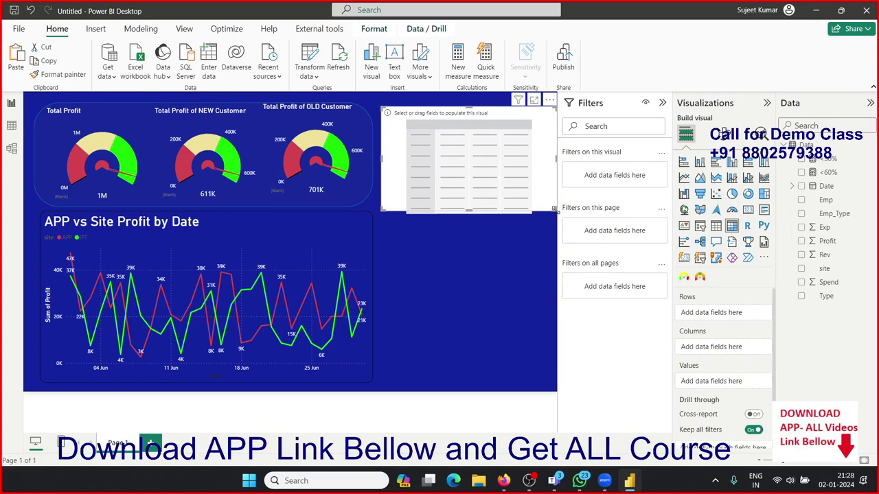
drag(555, 210, 563, 383)
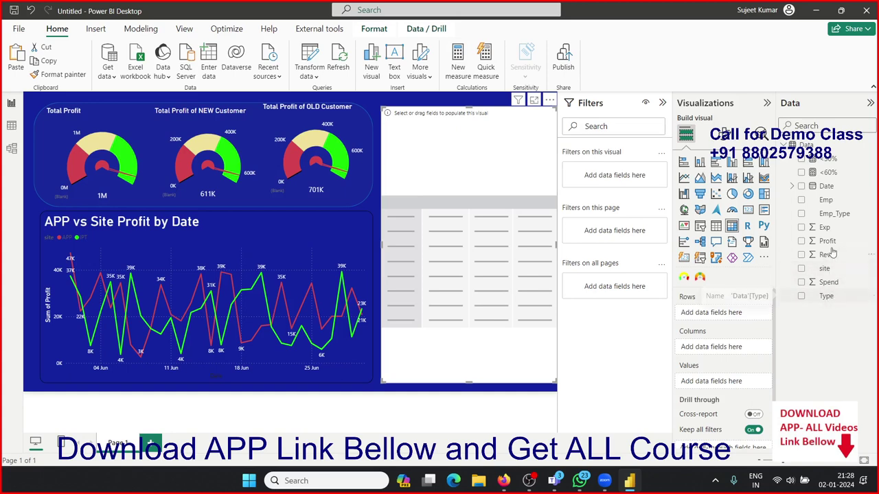
Put Emp and Type in the matrix rows and site in its columns.
drag(826, 200, 482, 298)
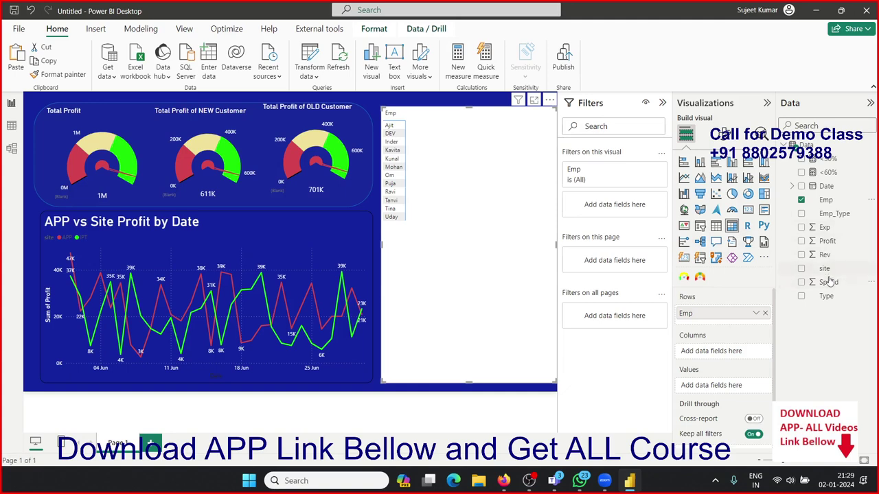
mouse_move(828, 275)
mouse_down()
mouse_move(605, 334)
mouse_move(464, 289)
mouse_up()
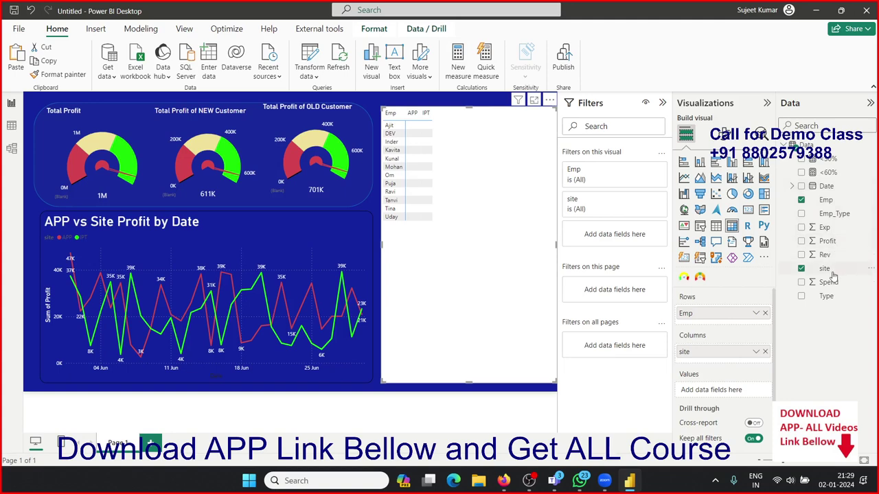
drag(826, 296, 731, 350)
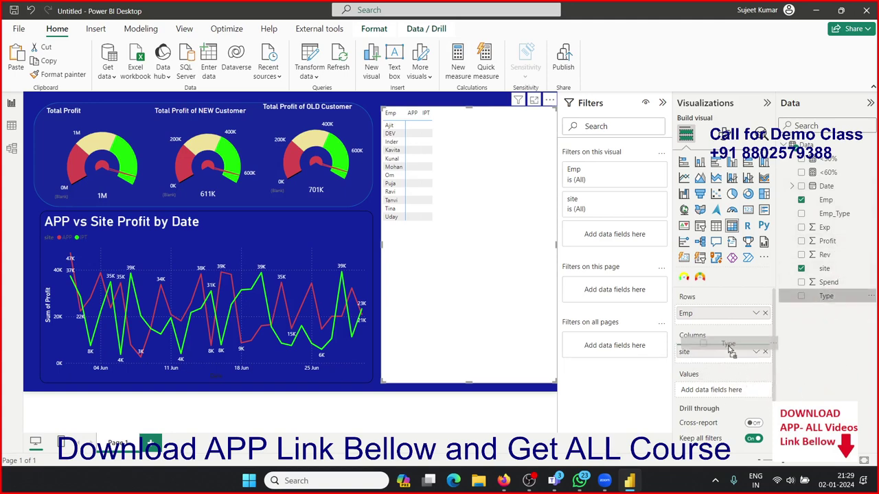
drag(730, 350, 732, 322)
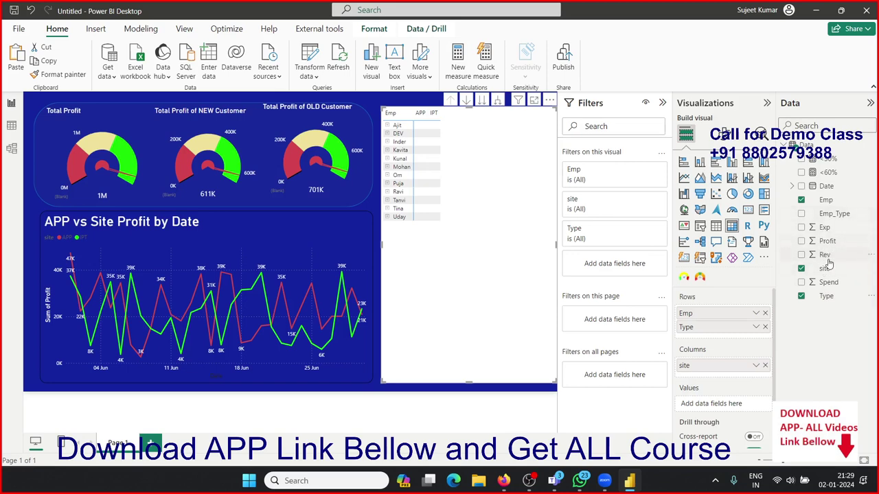
Show Sum of Rev as values and move site from columns to a third row level.
drag(828, 262, 722, 406)
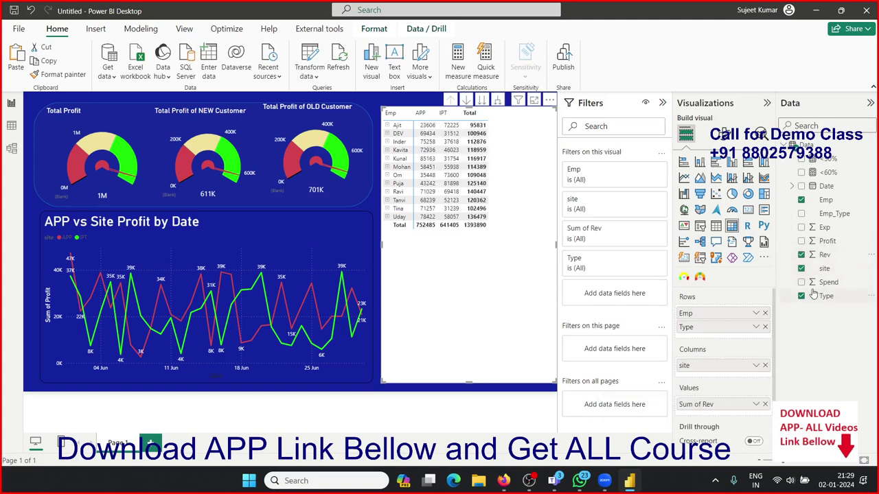
drag(824, 269, 738, 340)
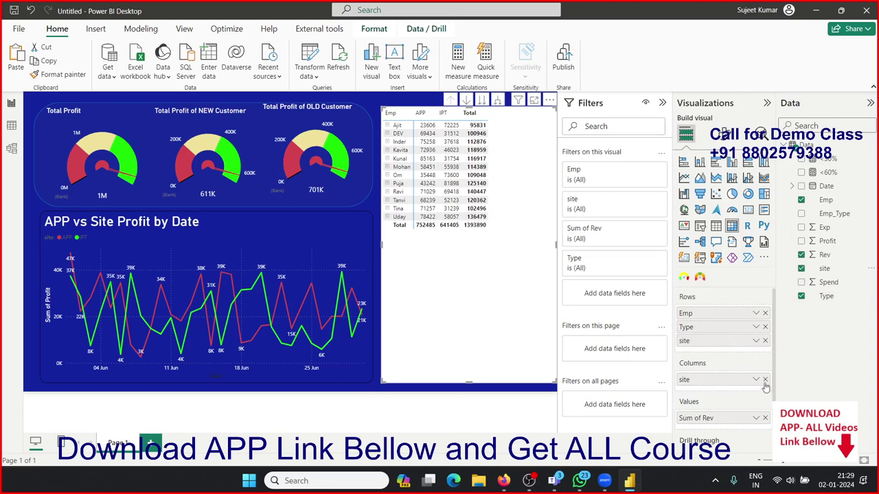
click(766, 381)
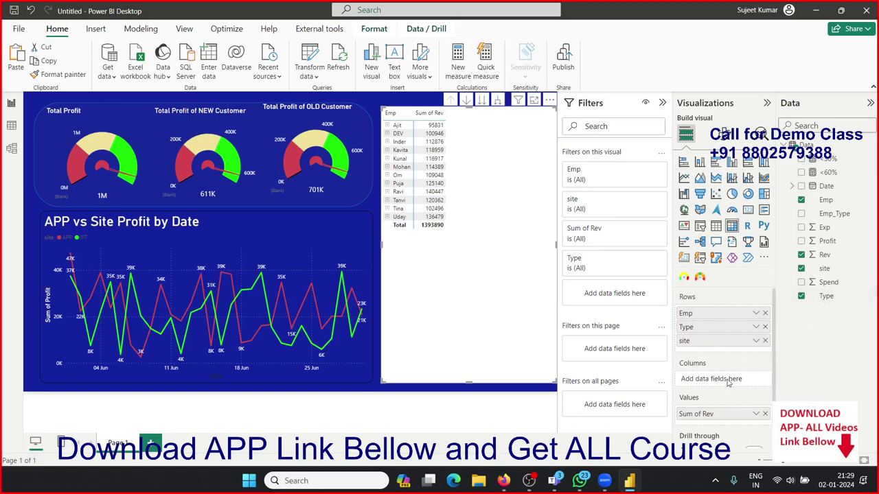
Convert the matrix to a table, add Exp and Profit sums, and extend it upward.
scroll(729, 384, down, 1)
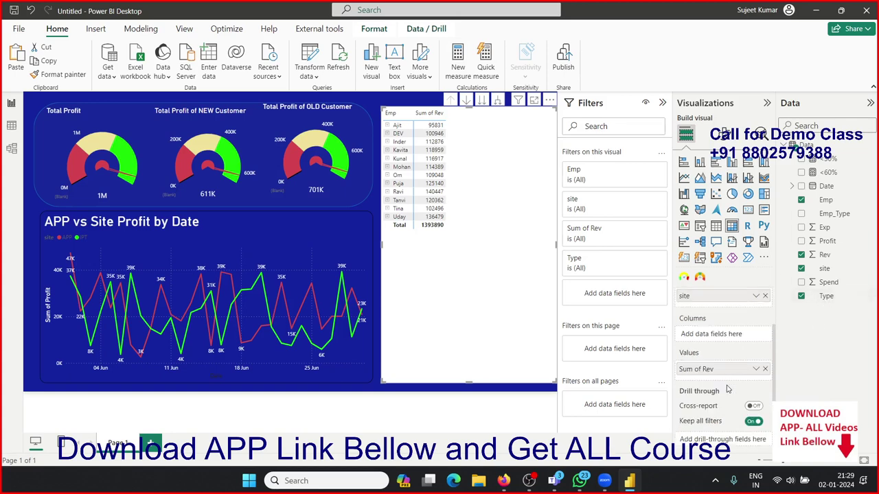
click(716, 229)
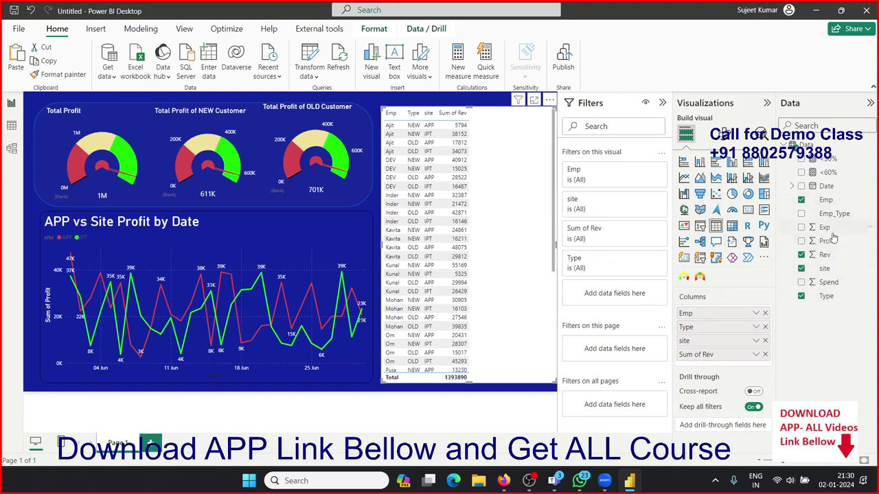
drag(824, 227, 753, 365)
click(802, 228)
click(801, 241)
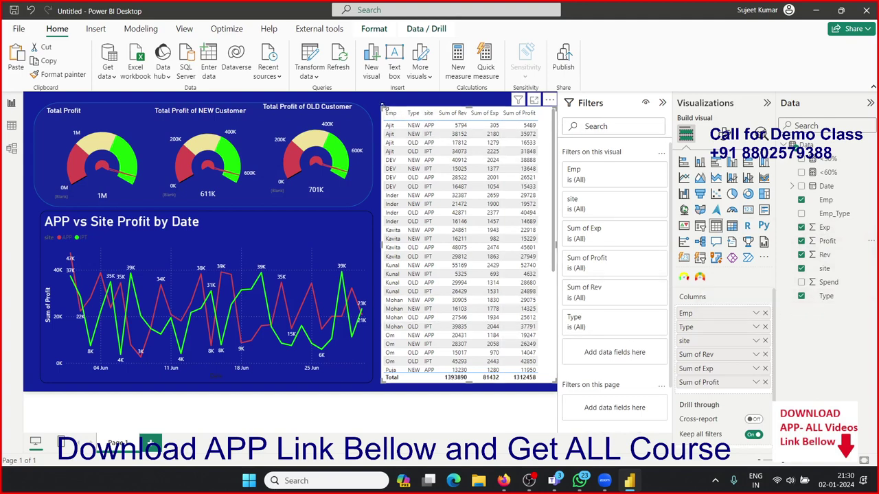
drag(382, 106, 385, 101)
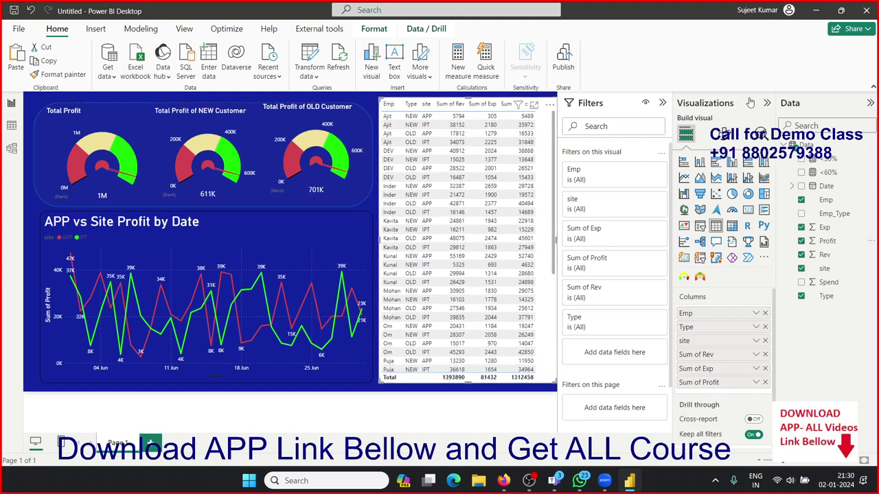
Make the table's general background fully transparent.
click(725, 134)
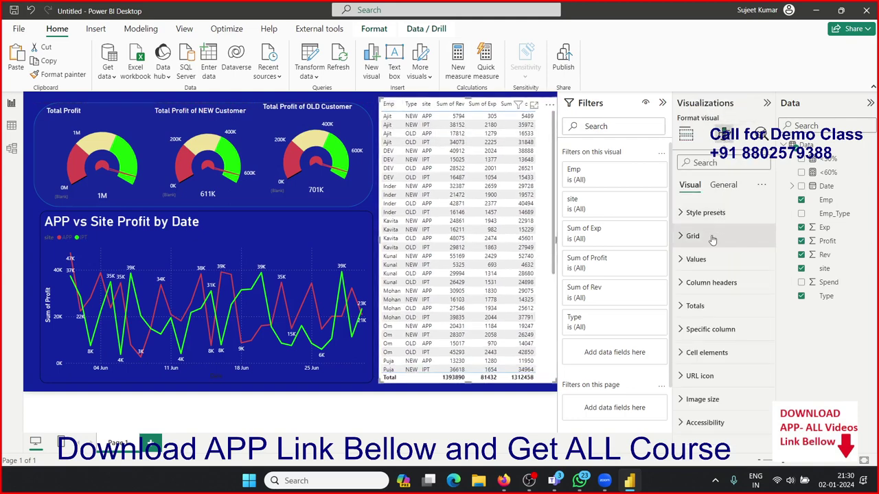
click(729, 185)
click(715, 259)
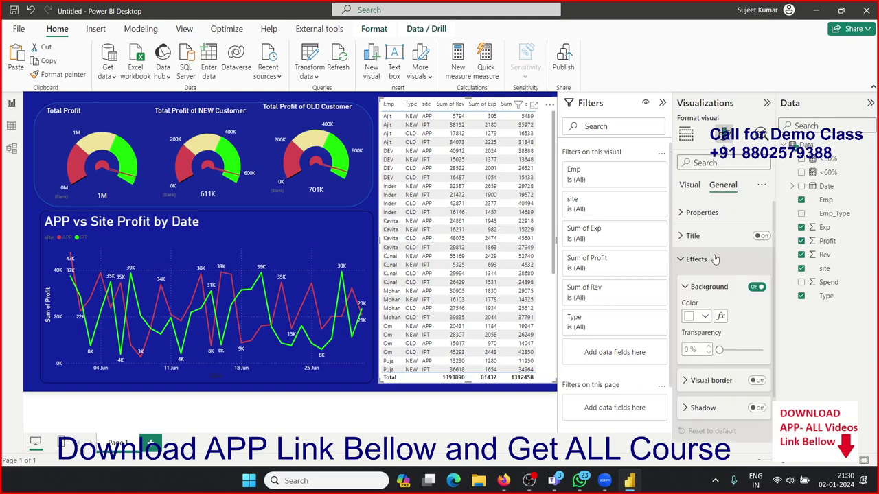
drag(719, 348, 763, 350)
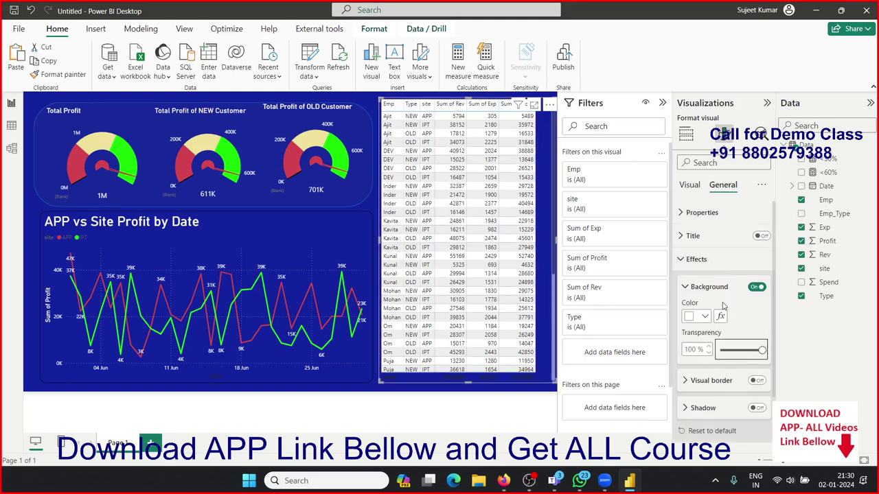
click(692, 259)
click(688, 237)
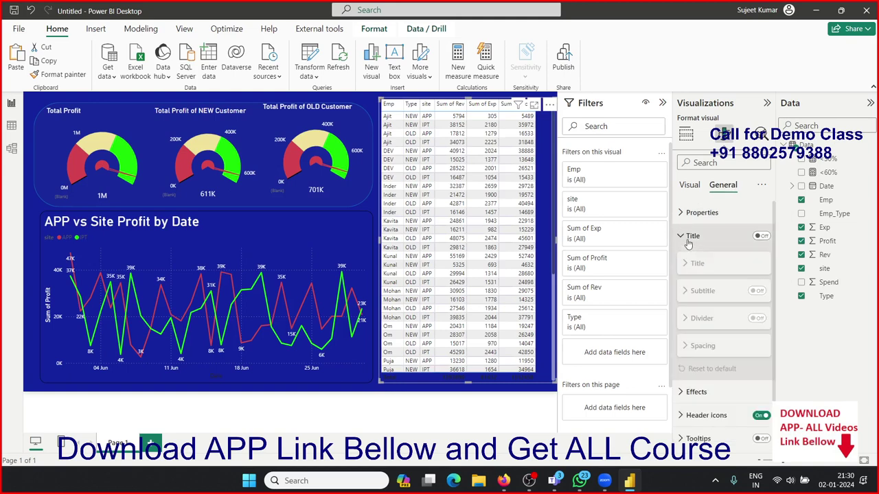
click(689, 236)
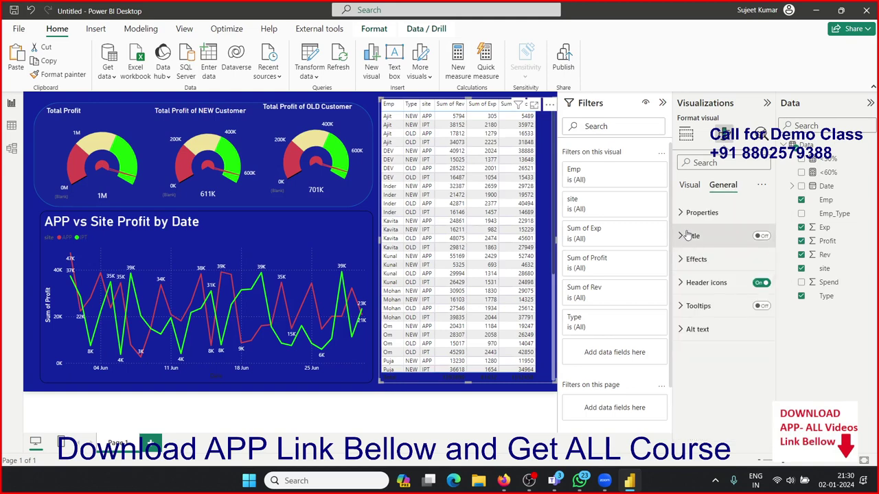
Set the table values to bold white text on a dark blue background.
click(690, 185)
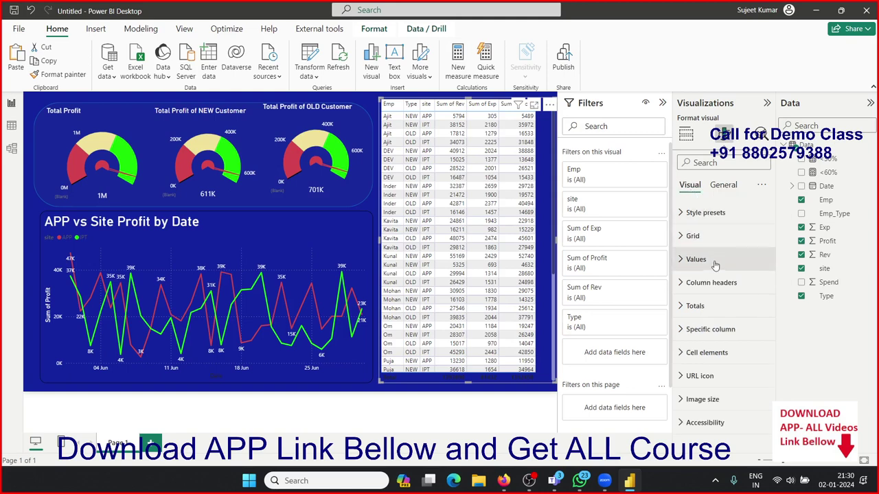
click(700, 263)
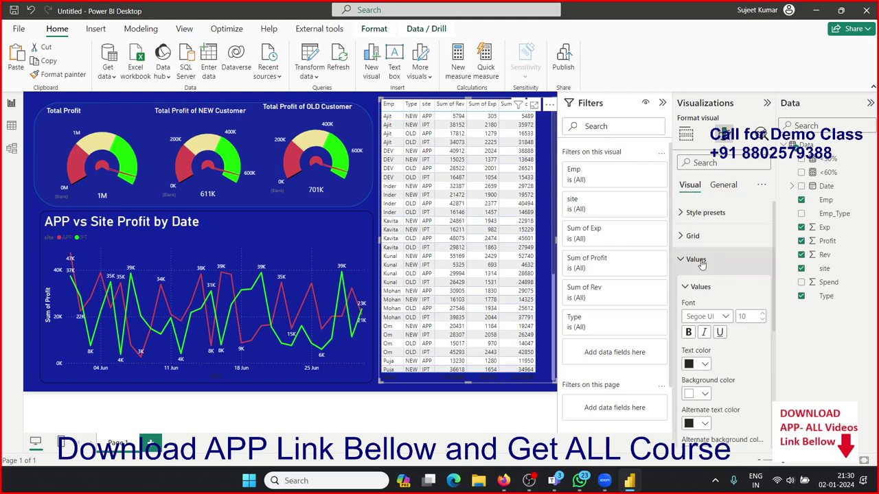
click(705, 364)
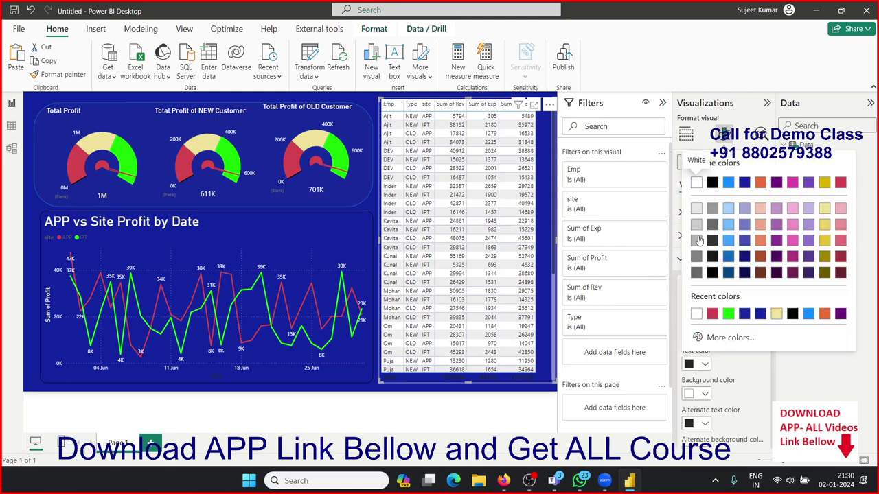
click(695, 183)
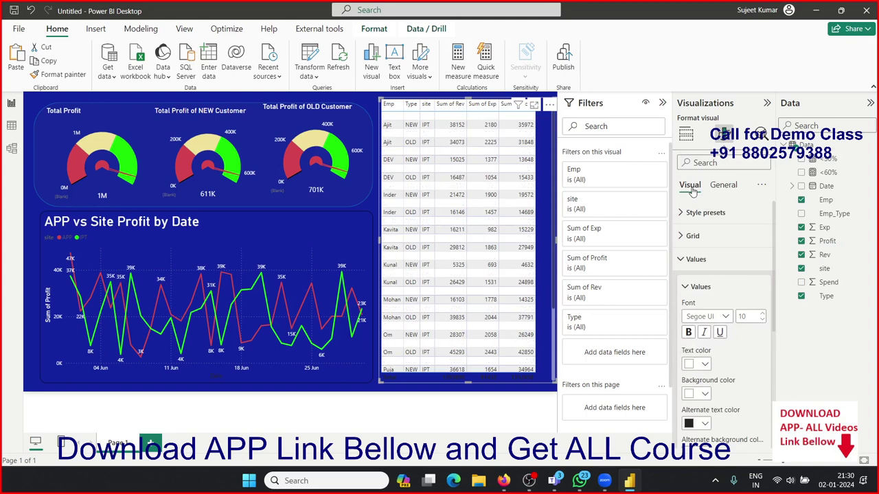
click(687, 332)
scroll(750, 371, down, 2)
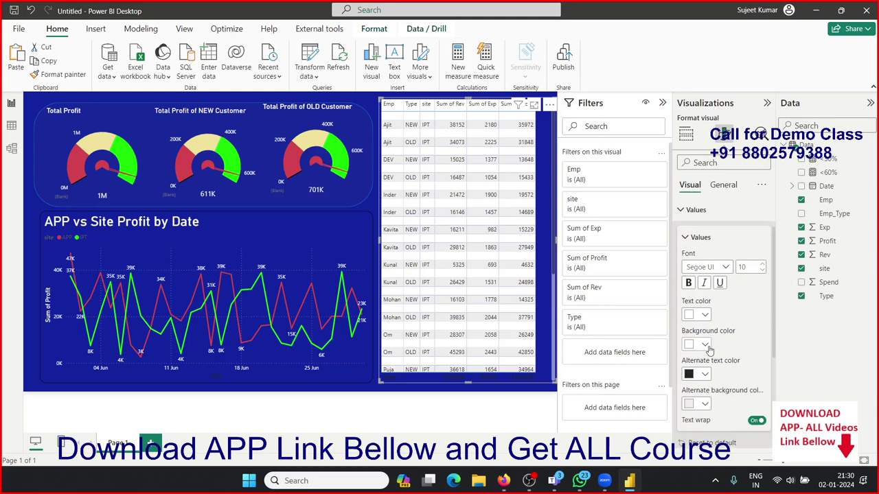
click(706, 344)
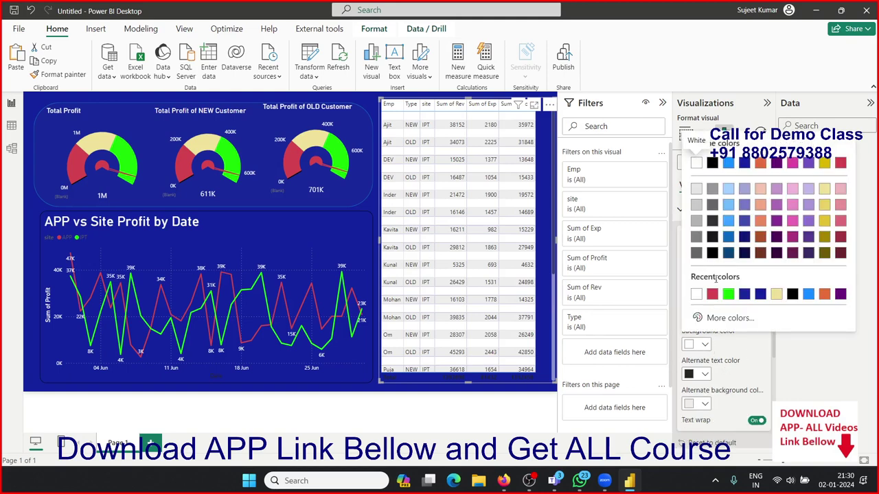
click(742, 164)
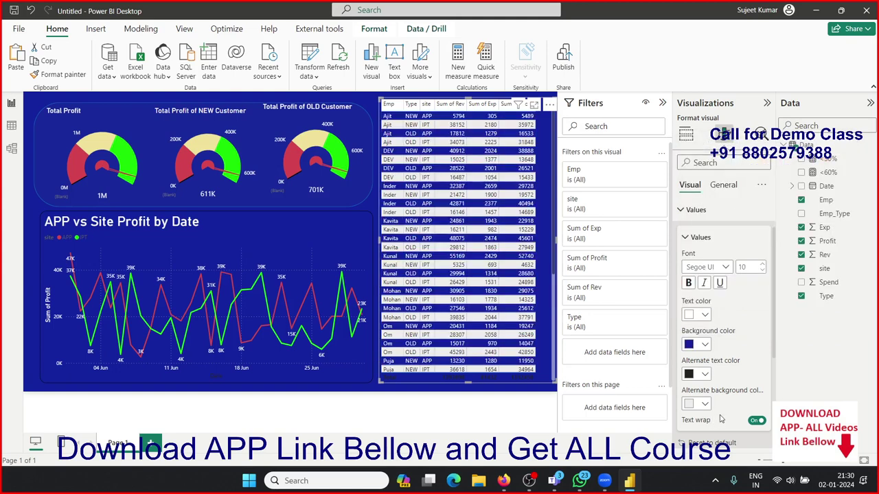
Give alternate rows white text and a dark blue background, then deselect the table.
click(705, 379)
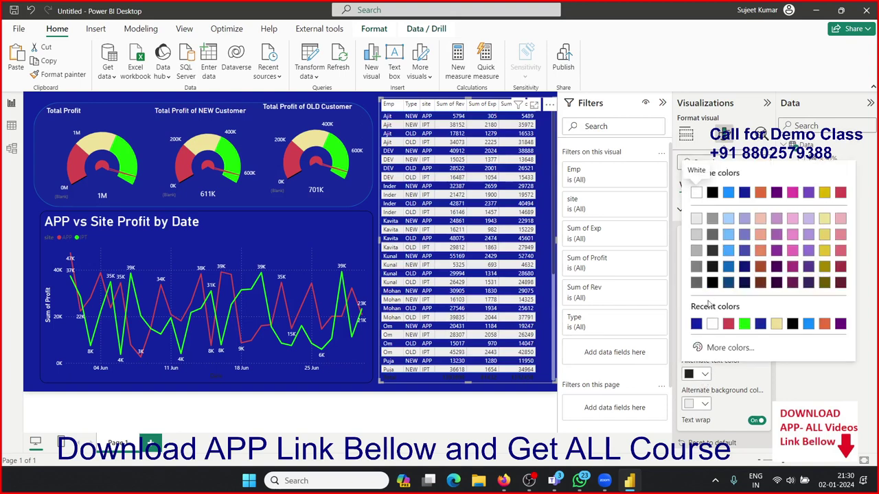
click(713, 325)
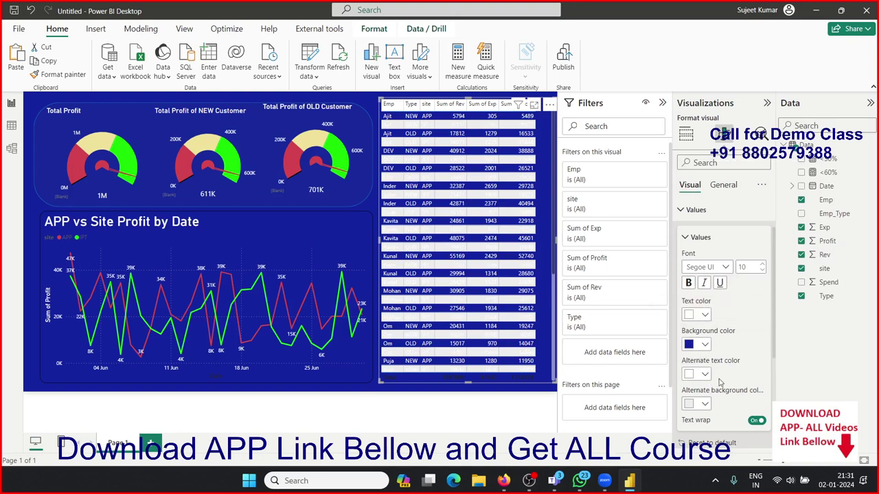
scroll(719, 384, down, 1)
click(705, 353)
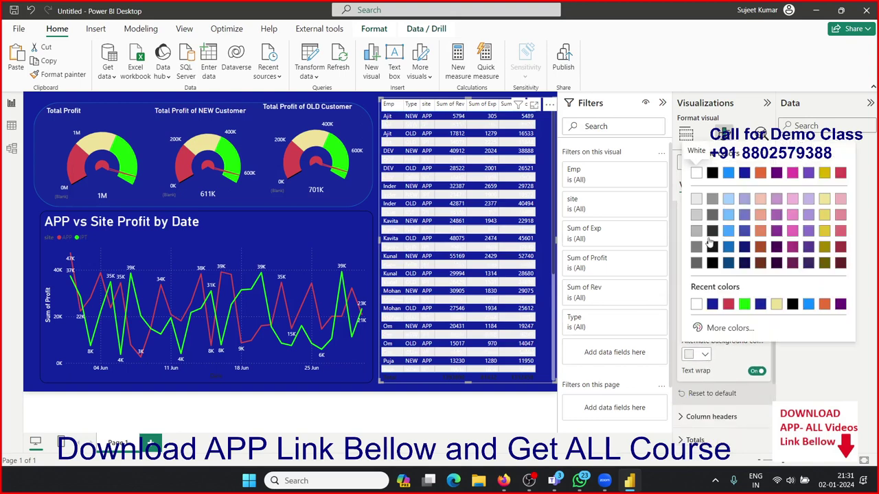
click(713, 305)
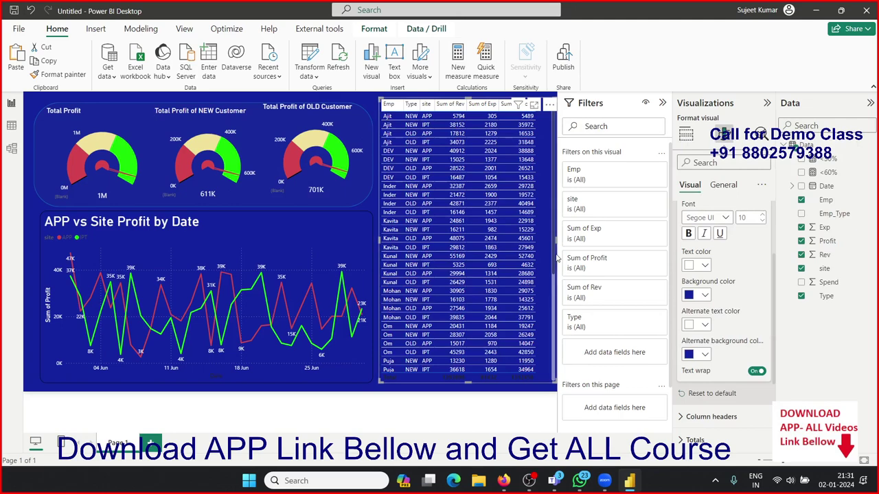
drag(554, 258, 563, 342)
scroll(550, 336, up, 3)
click(287, 415)
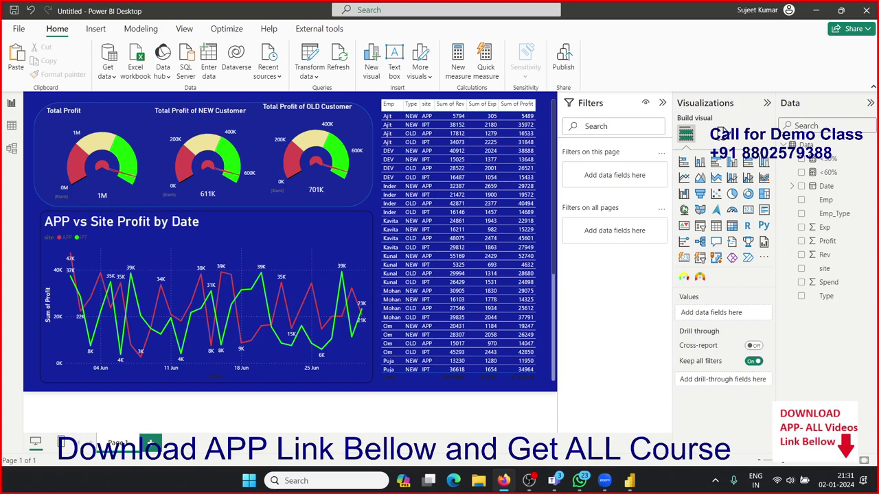
scroll(550, 306, down, 5)
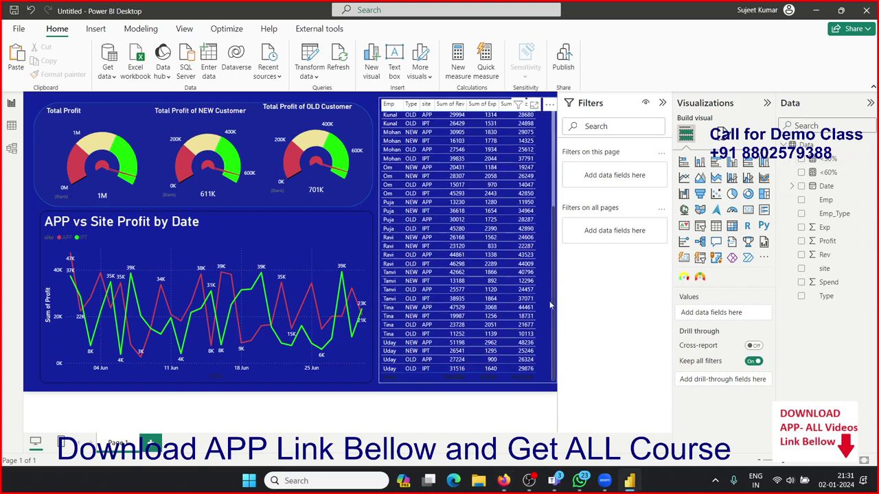
scroll(550, 320, up, 5)
click(534, 141)
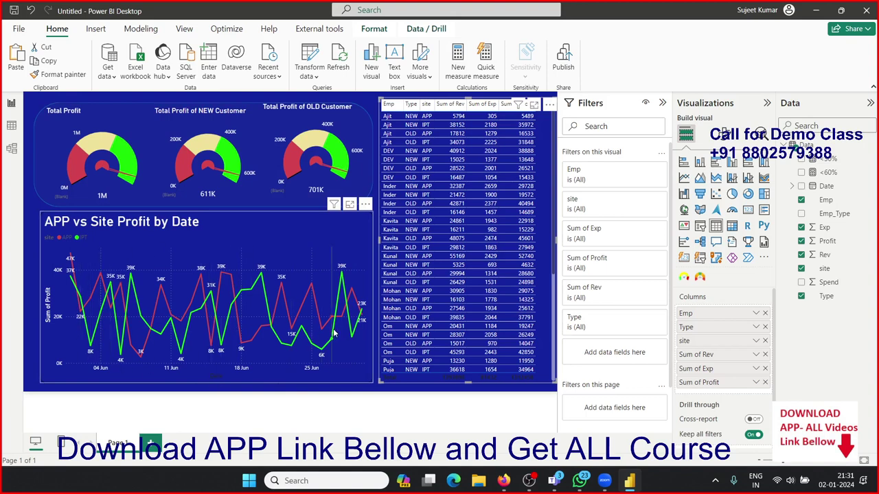
mouse_move(335, 335)
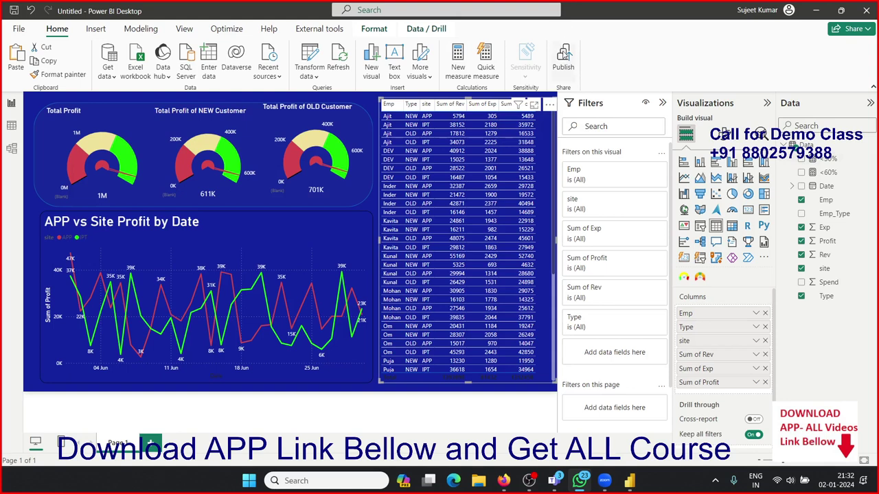
Start publishing and save the report as 9PM.
click(566, 52)
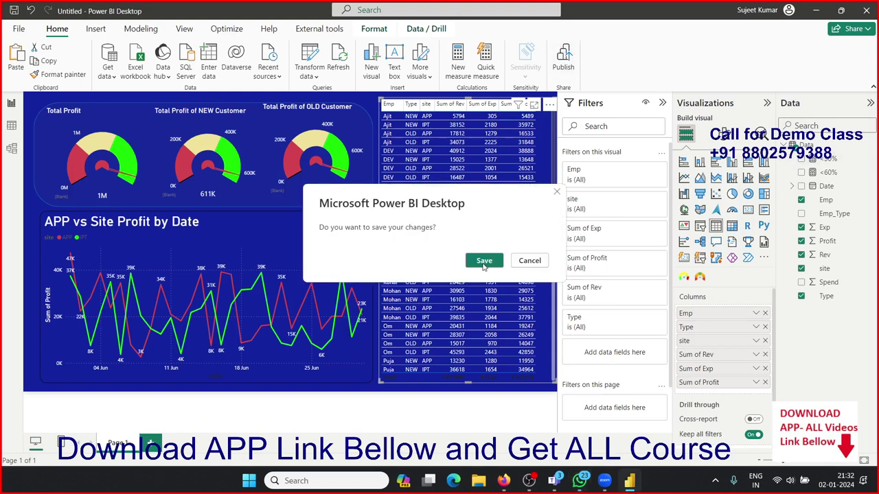
click(483, 265)
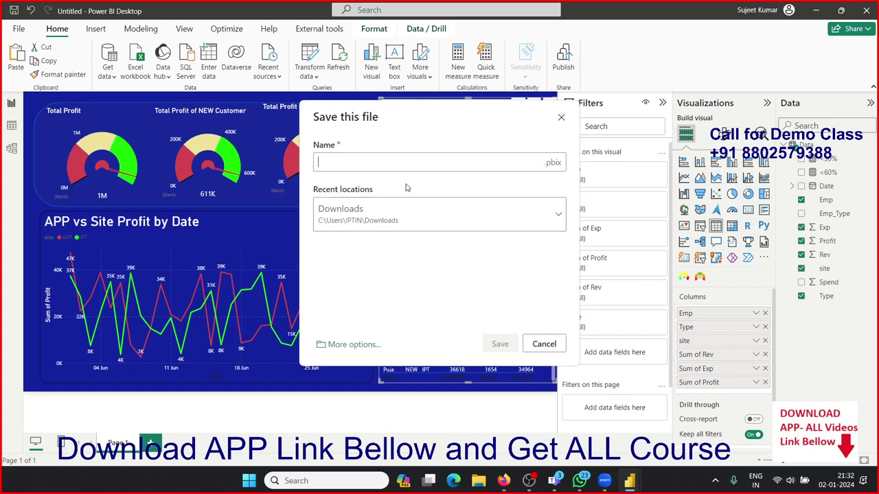
text(9PM)
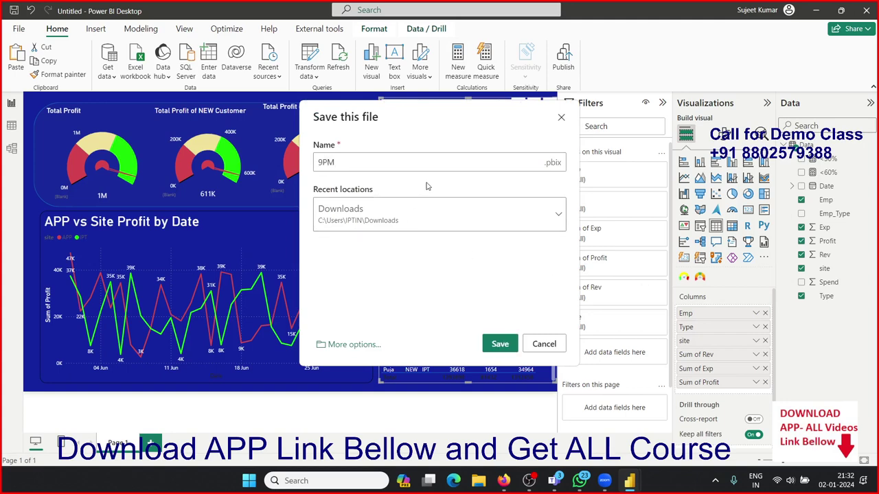
click(500, 345)
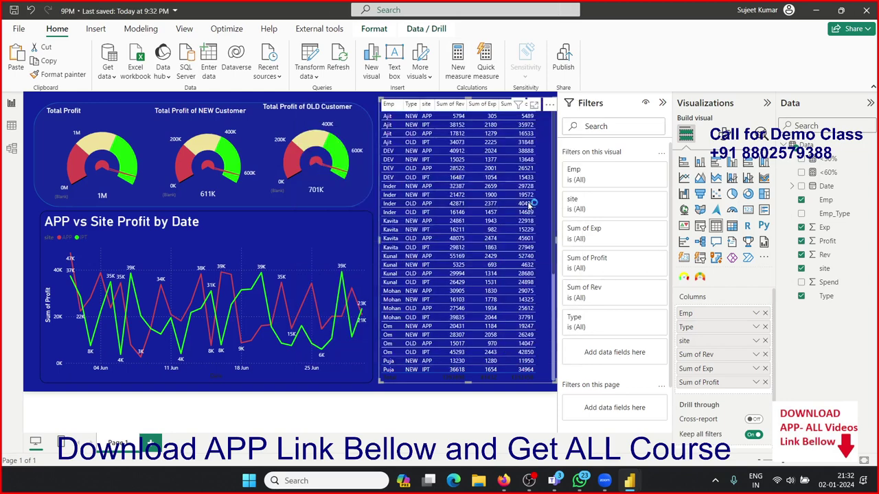
Pick the workspace, cancel replacing the existing 9PM dataset, and close Power BI Desktop.
click(527, 318)
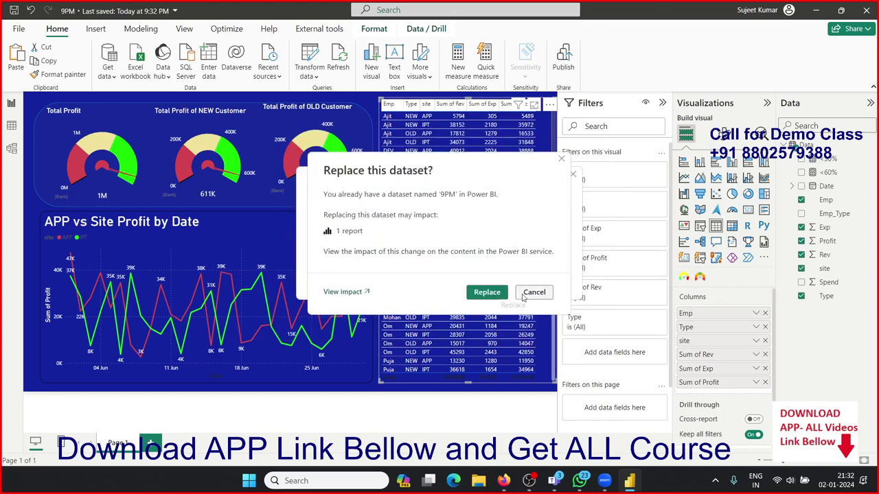
click(534, 294)
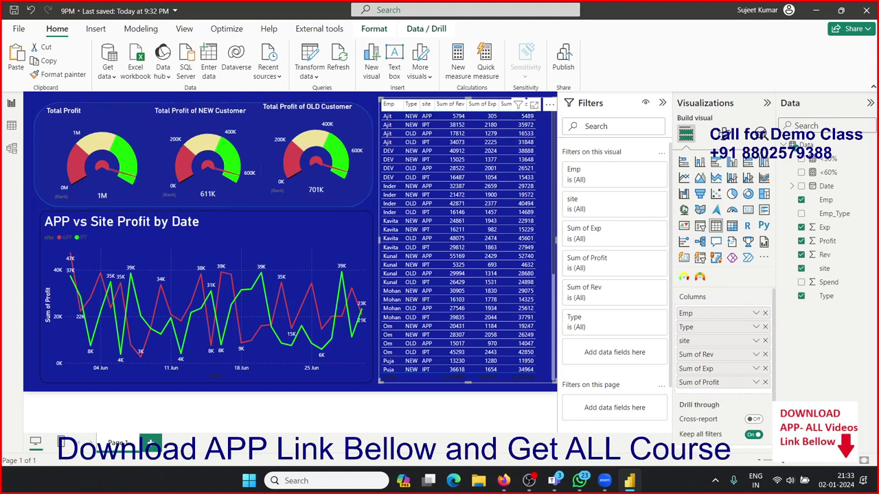
click(864, 15)
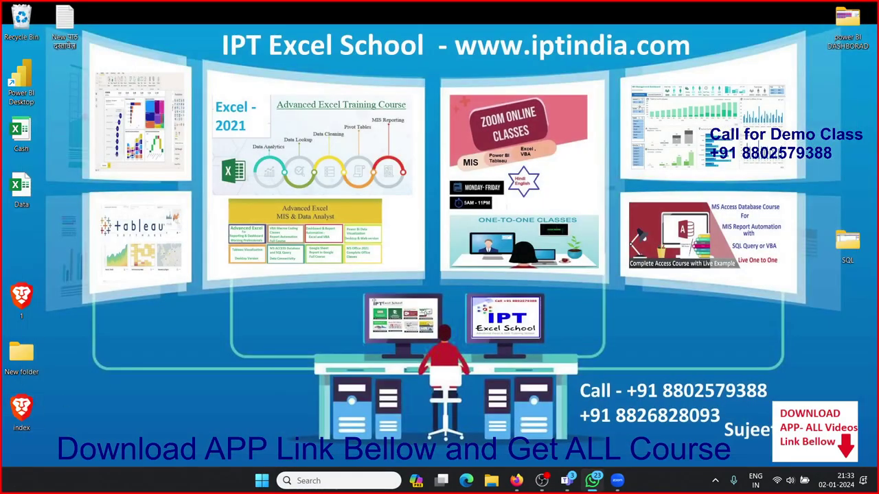